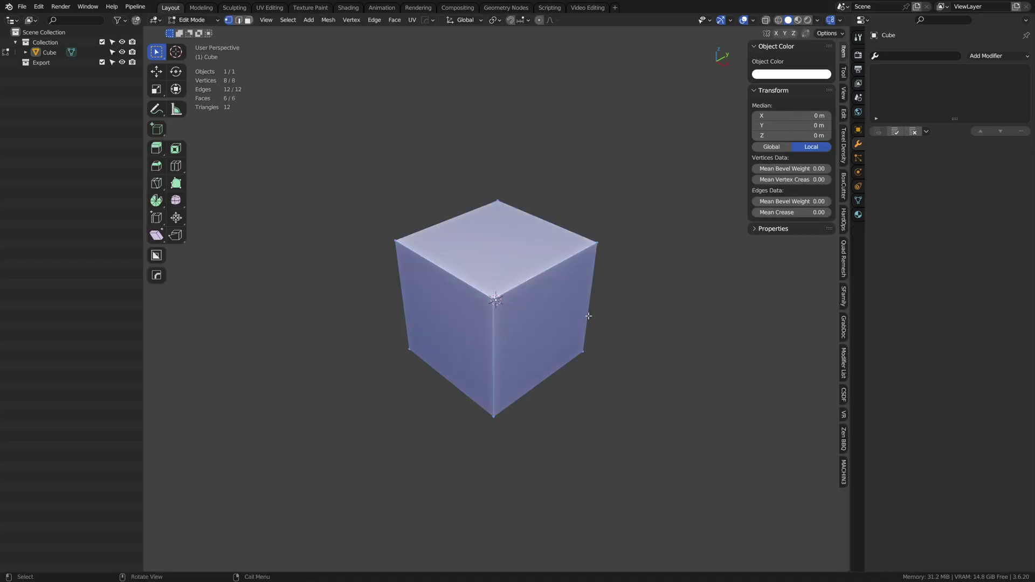
Stretch the cube along Y to about 3.89 m, then lower its top face along Z to about 0.05 m
key("s")
key("y")
left_click(671, 318)
key("3")
left_click(492, 264)
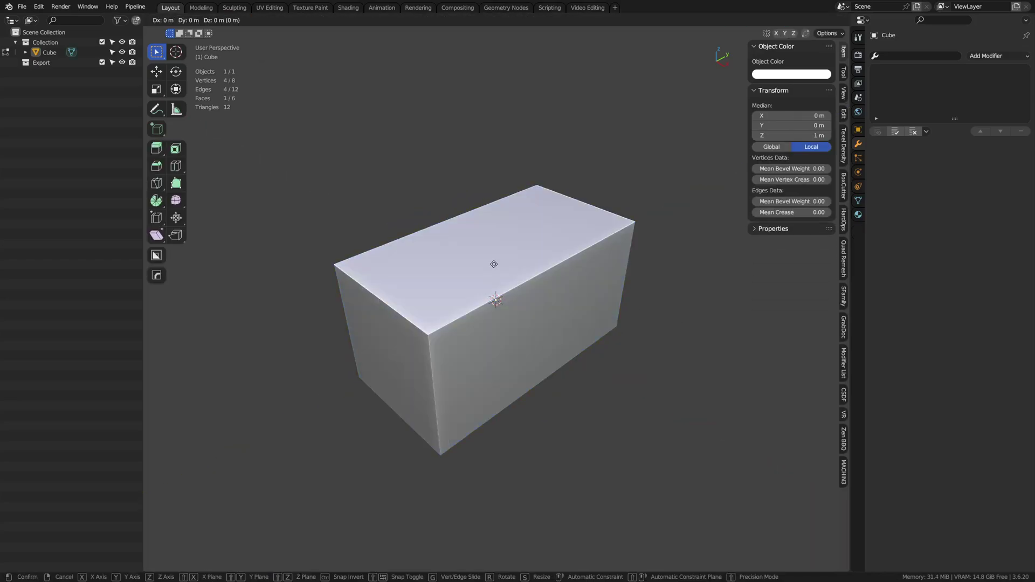
key("g")
key("z")
left_click(528, 320)
Narrow the block's long front side face by scaling it inward along Y
left_click(532, 363)
key("s")
key("x")
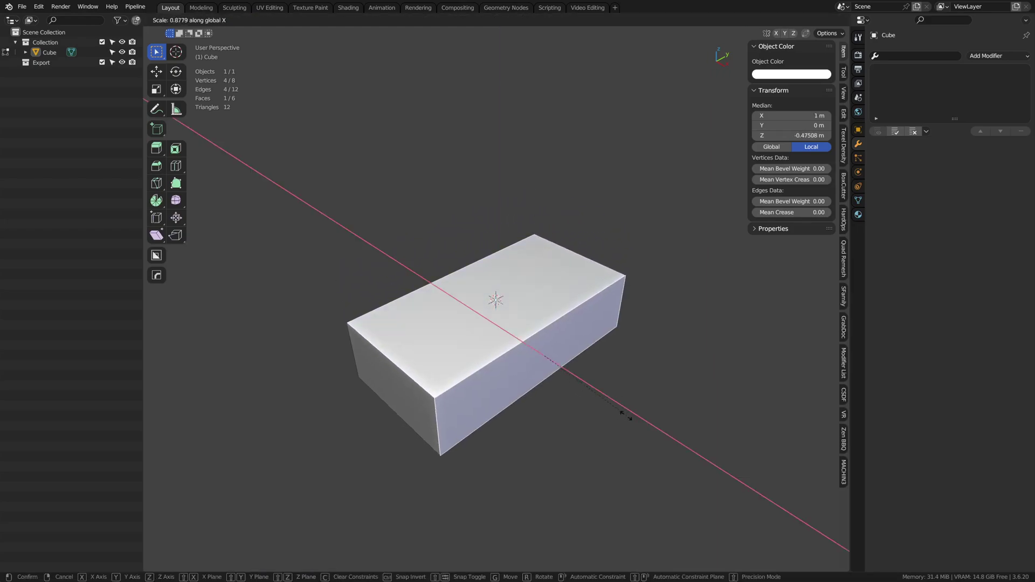
key("y")
left_click(578, 407)
Lower the upper edge of the narrowed front face along Z to about -0.7 m so the top slopes, then return to Object Mode with nothing selected
key("2")
left_click(551, 333)
key("g")
key("z")
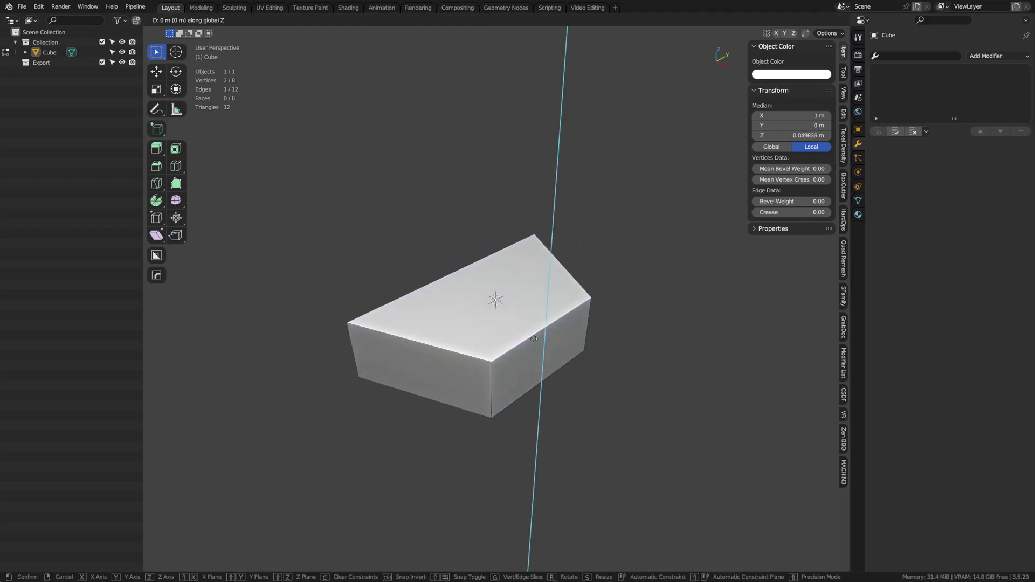
left_click(550, 374)
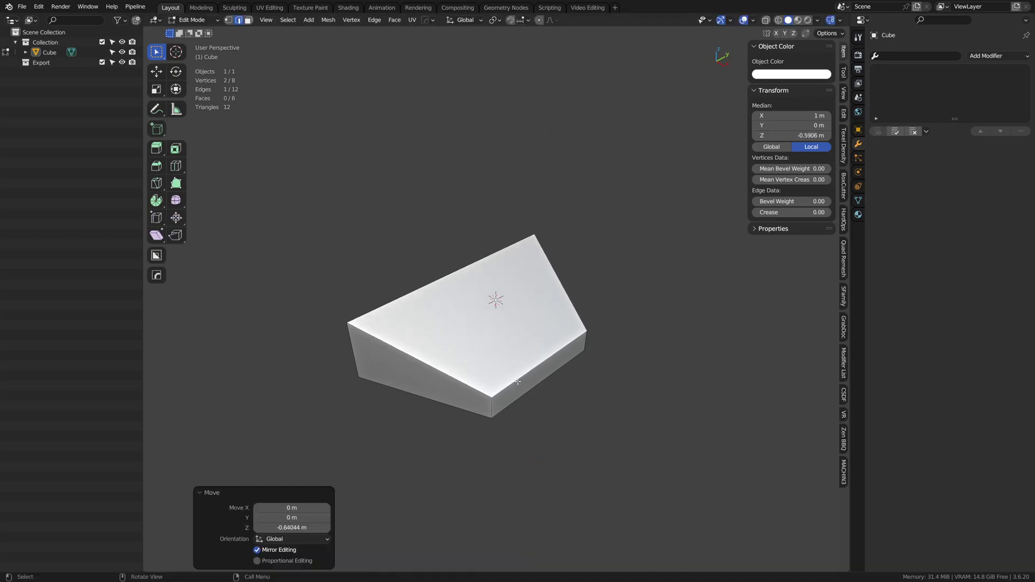
middle_click_drag(517, 382, 548, 318)
key("g")
key("z")
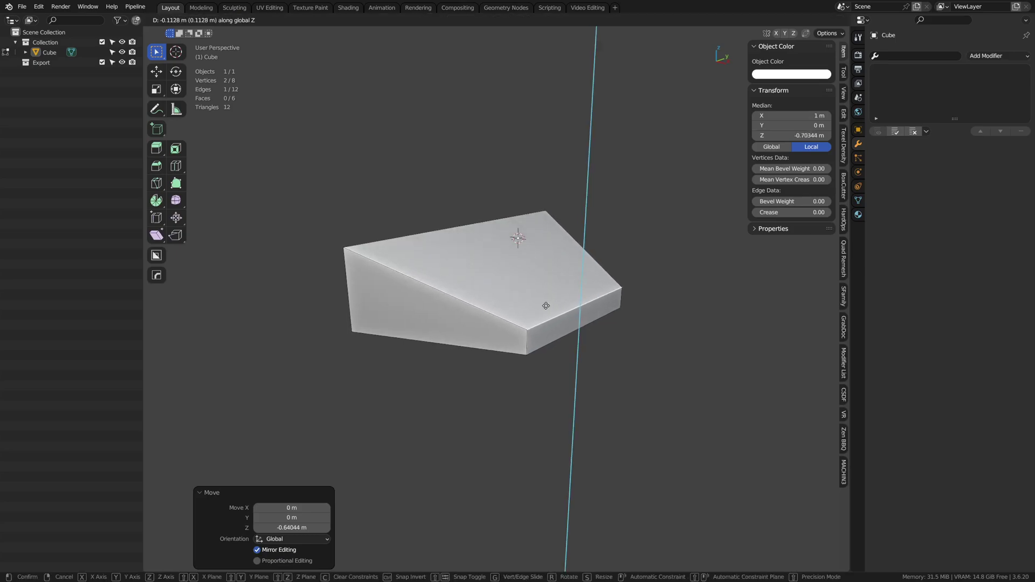
left_click(546, 303)
key("ctrl+Tab")
left_click(464, 303)
key("alt+a")
scroll(549, 384, "up", 2)
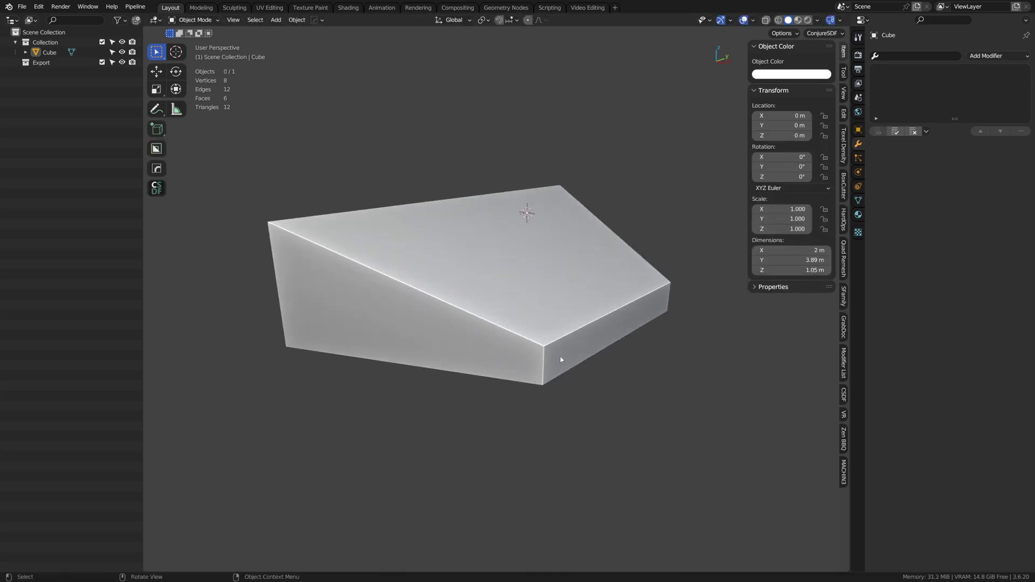
middle_click_drag(505, 368, 522, 387, "shift")
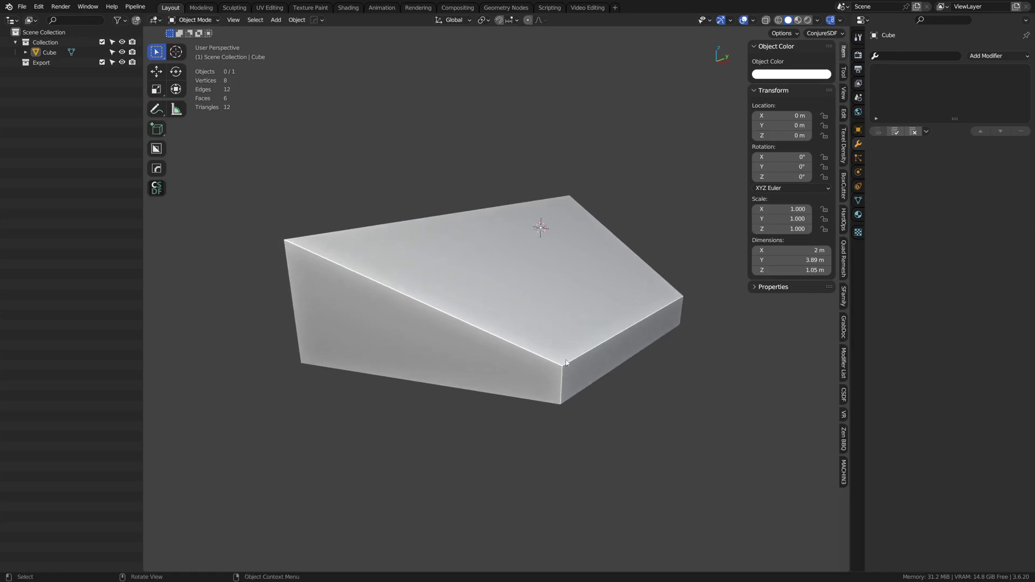
Set the wedge's object color to orange, with hue about 0.075 and saturation about 0.97
middle_click_drag(560, 406, 478, 323)
left_click(478, 324)
left_click(786, 73)
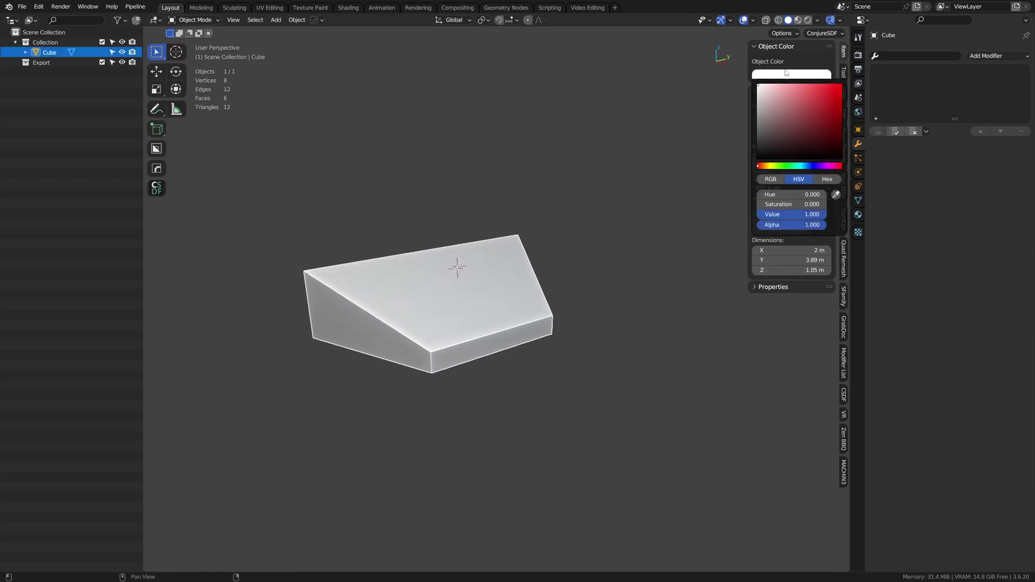
left_click_drag(772, 164, 766, 165)
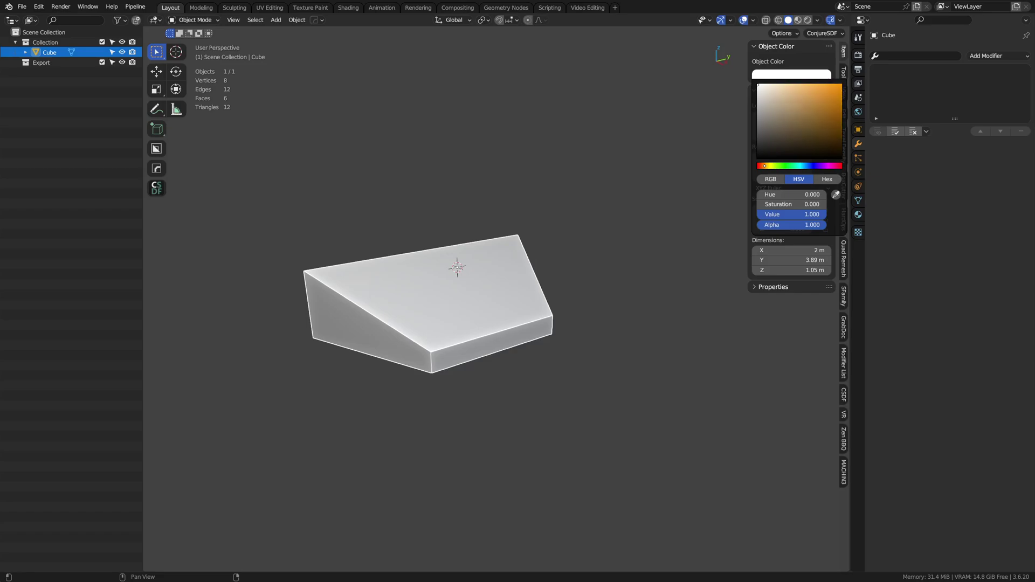
left_click_drag(774, 92, 832, 85)
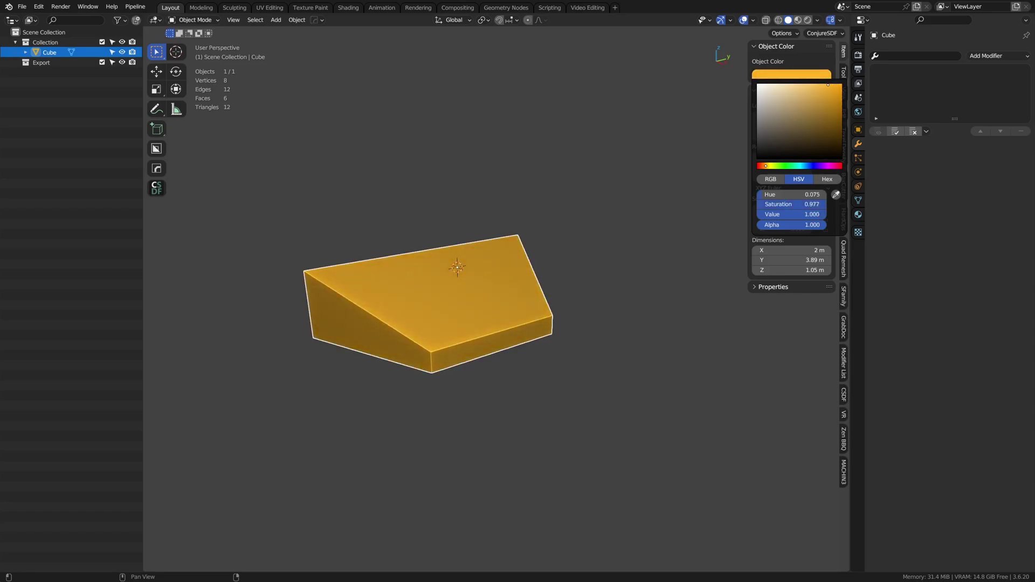
Duplicate the wedge about 4.81 m along Y, and duplicate that copy about 1.59 m down along Z
middle_click_drag(544, 331, 352, 337)
key("shift+d")
key("x")
key("y")
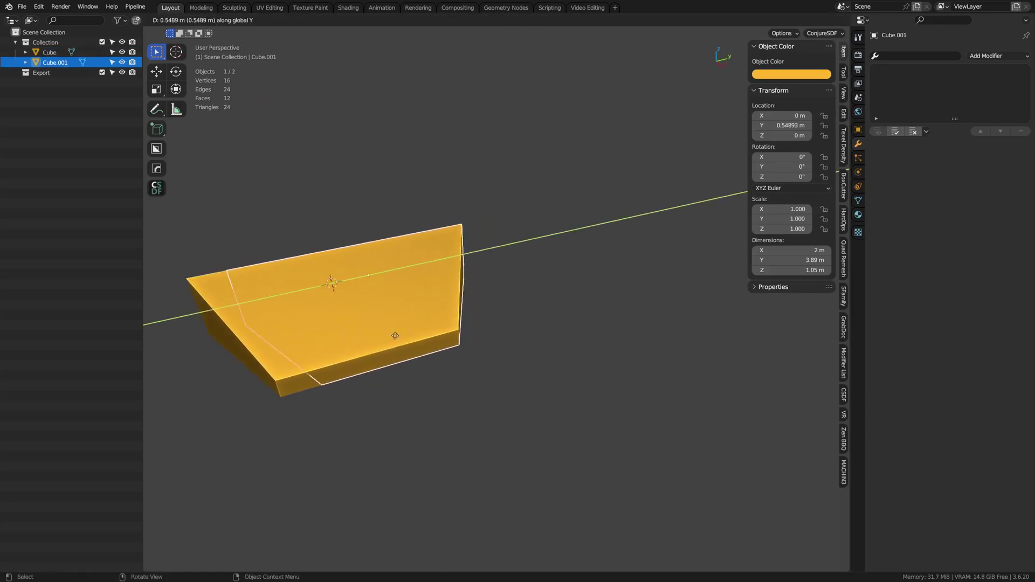
left_click(605, 287)
middle_click_drag(606, 286, 445, 300, "shift")
key("z")
left_click(501, 361)
Bevel all edges of the upper copy about 0.6 m wide with 11 segments and Clamp Overlap on, and inspect the rounded corner
left_click(497, 271)
key("KP_Decimal")
key("Tab")
key("a")
middle_click_drag(534, 356, 567, 330, "shift")
key("ctrl+b")
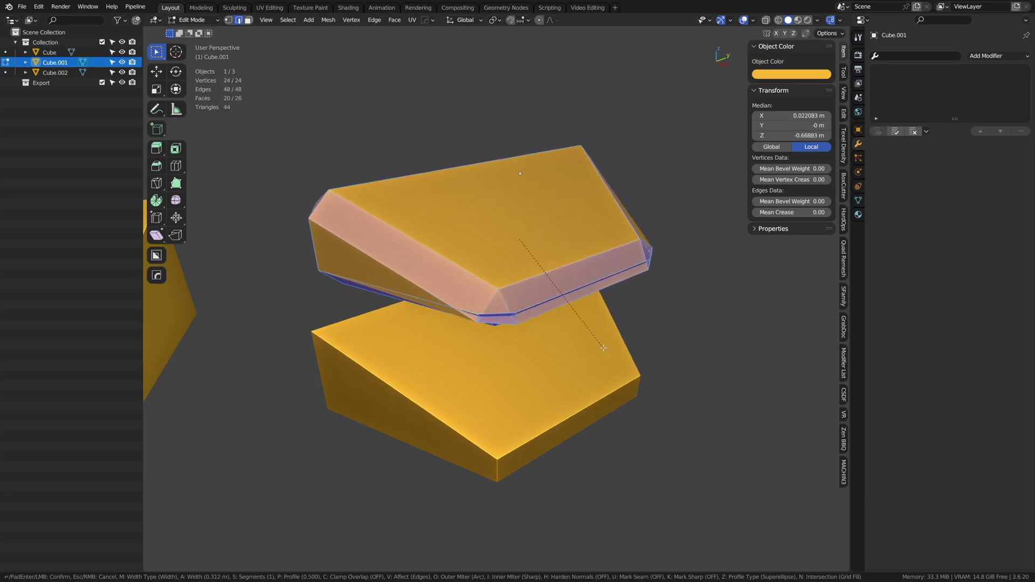
key("c")
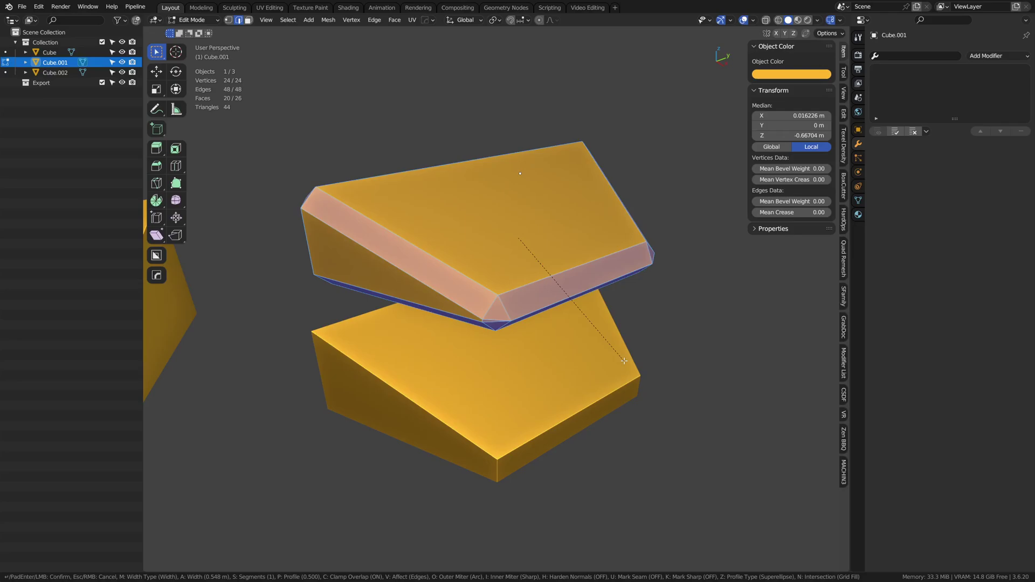
scroll(624, 361, "up", 10)
left_click(625, 365)
key("ctrl+Tab")
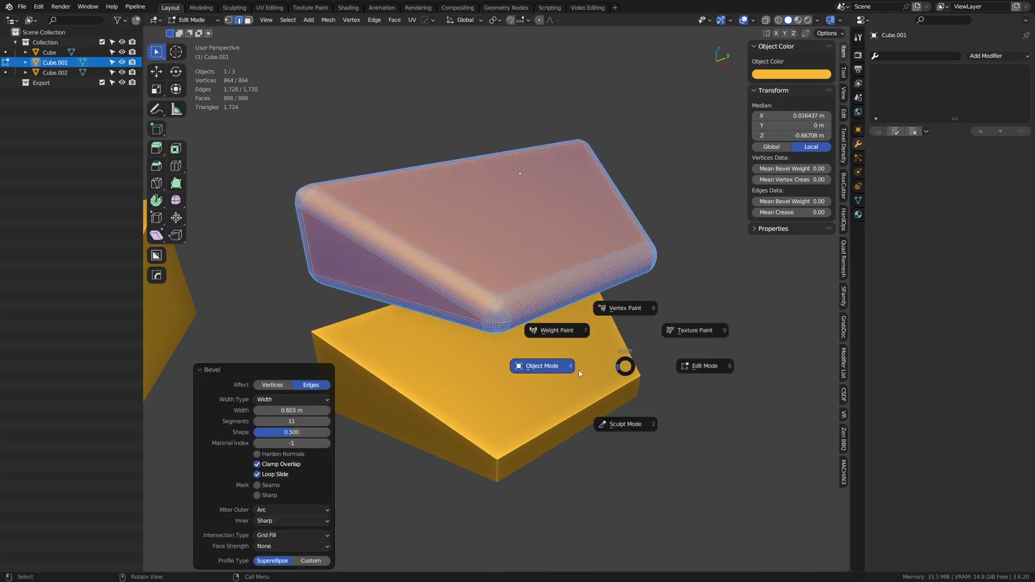
left_click(578, 373)
middle_click_drag(599, 370, 491, 317)
scroll(491, 317, "up", 3)
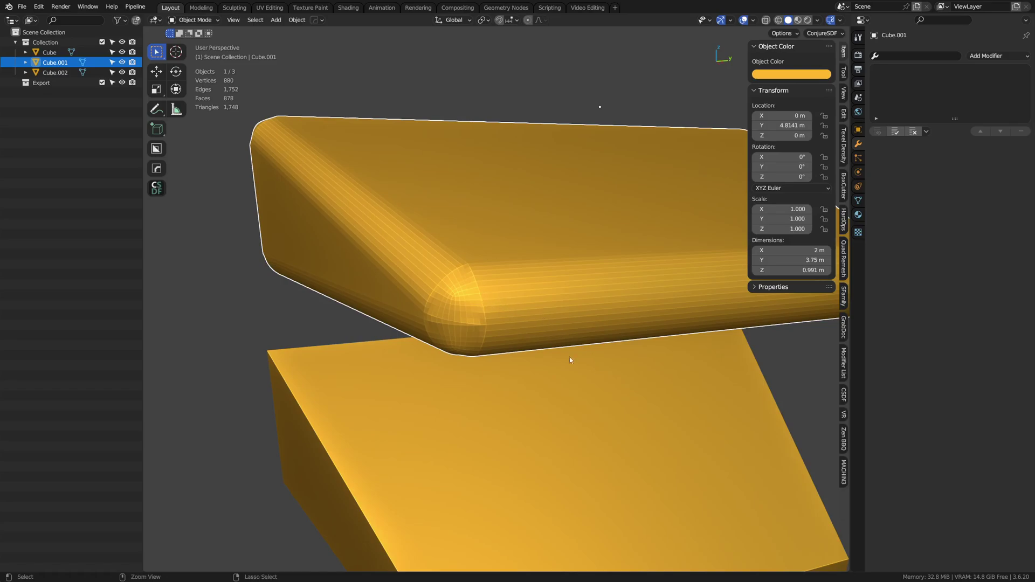
Undo that bevel and bevel all edges again at about 0.33 m width with 11 segments and a profile shape of 0.7
key("ctrl+z")
key("ctrl+z")
key("ctrl+b")
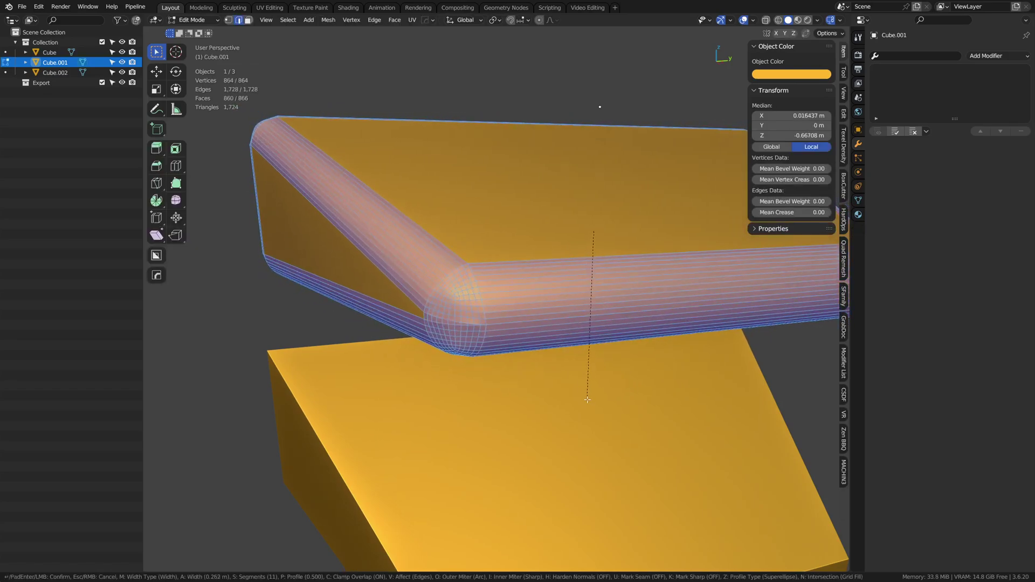
left_click(590, 415)
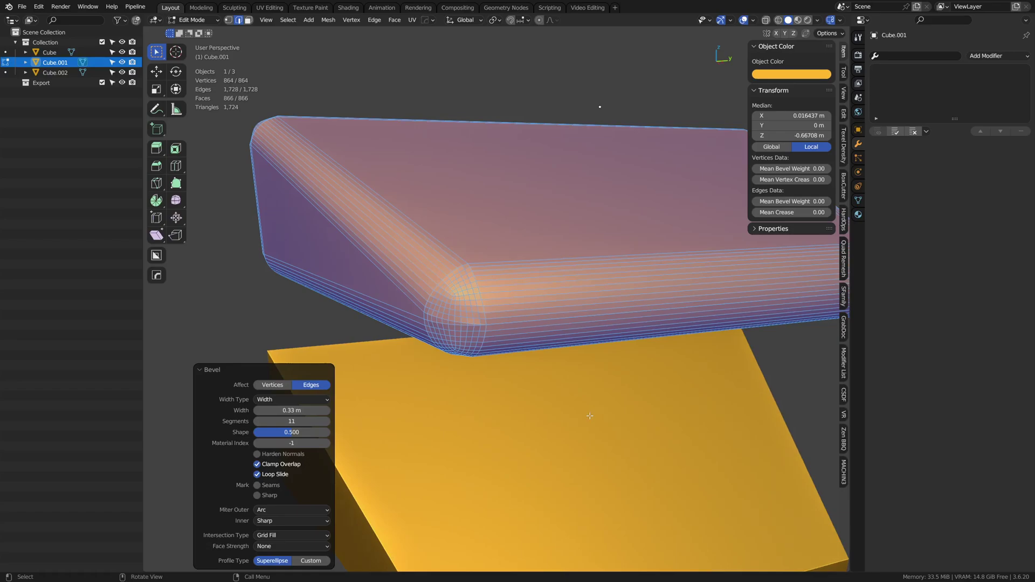
left_click(301, 436)
type(".7")
key("Return")
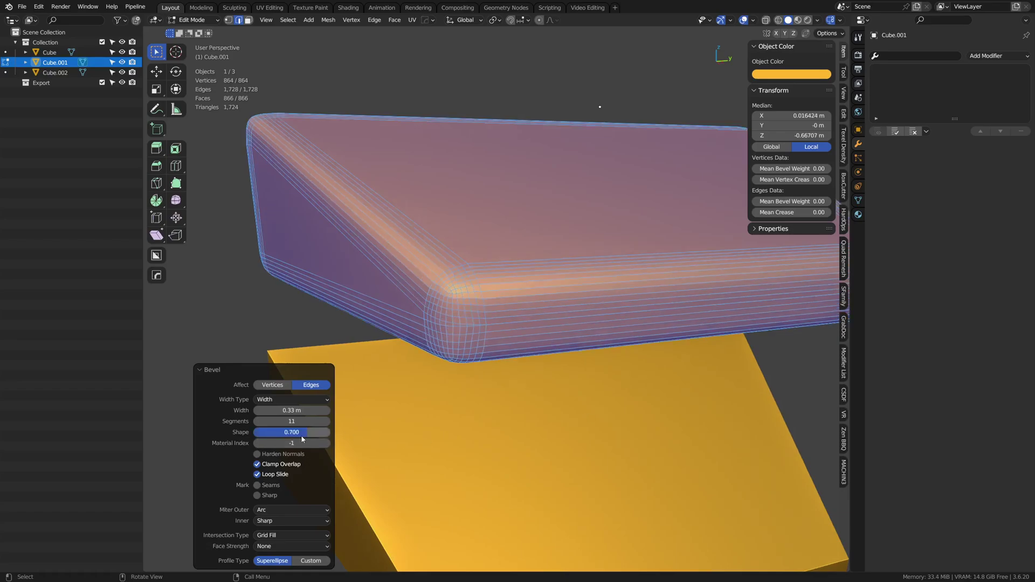
middle_click_drag(502, 357, 546, 322)
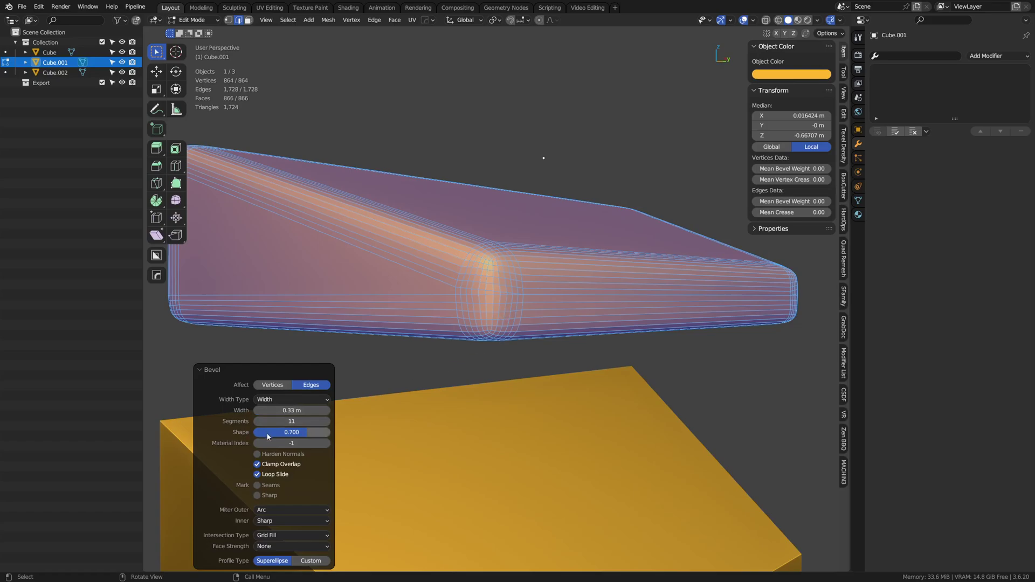
Undo the all-edge bevel and bevel only the upper copy's vertical front corner edge, about 0.6 m wide with 11 segments
key("ctrl+z")
mouse_move(542, 362)
middle_mouse_down()
mouse_move(557, 356)
mouse_move(555, 375)
mouse_move(528, 351)
middle_mouse_up()
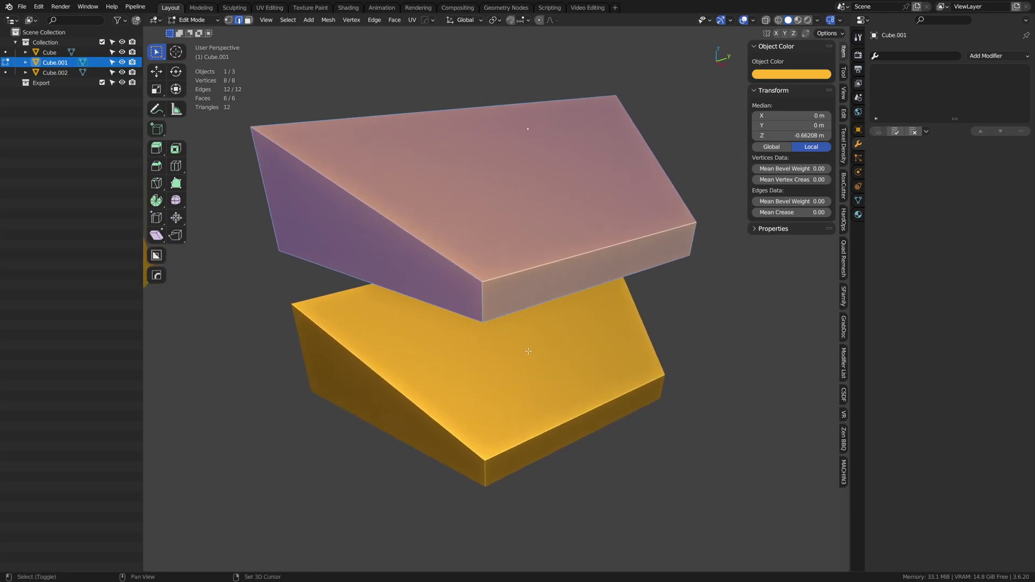
left_click(477, 305)
key("ctrl+b")
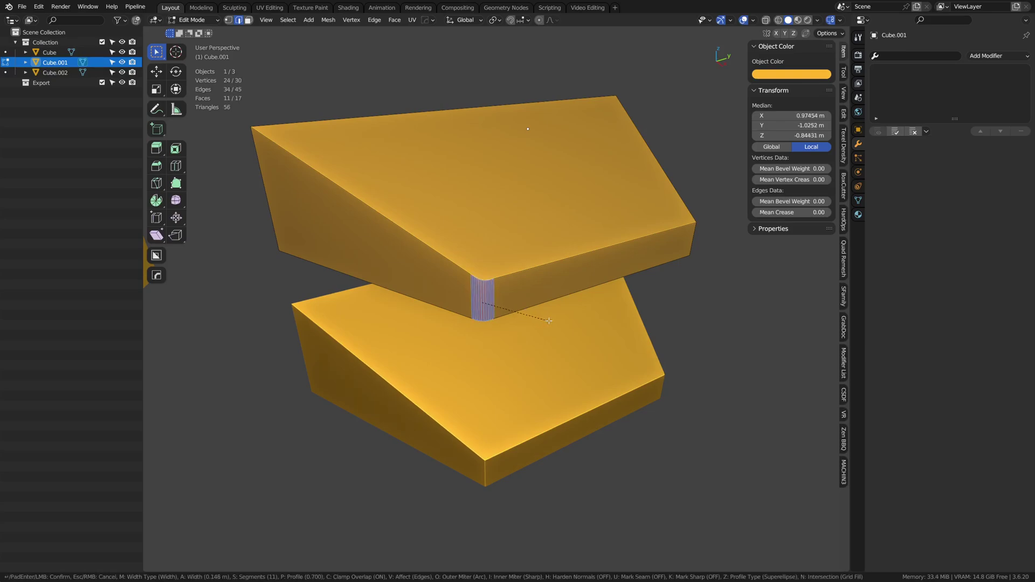
left_click(618, 328)
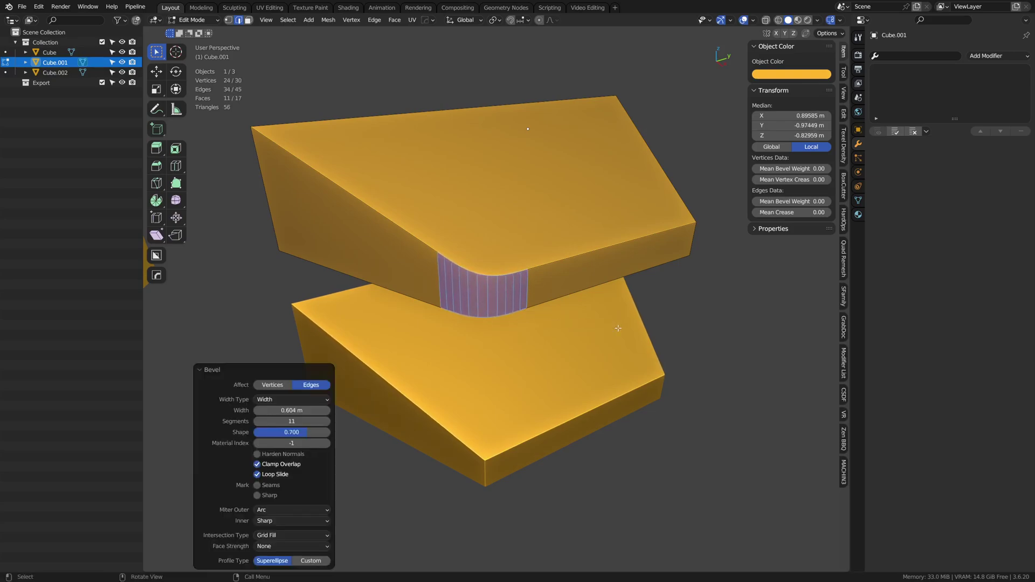
Bevel the upper copy's top and bottom edge chains around the rounded corner about 0.154 m wide, then return to Object Mode
left_click(422, 242)
left_click(554, 262, "ctrl")
left_click(572, 295, "shift")
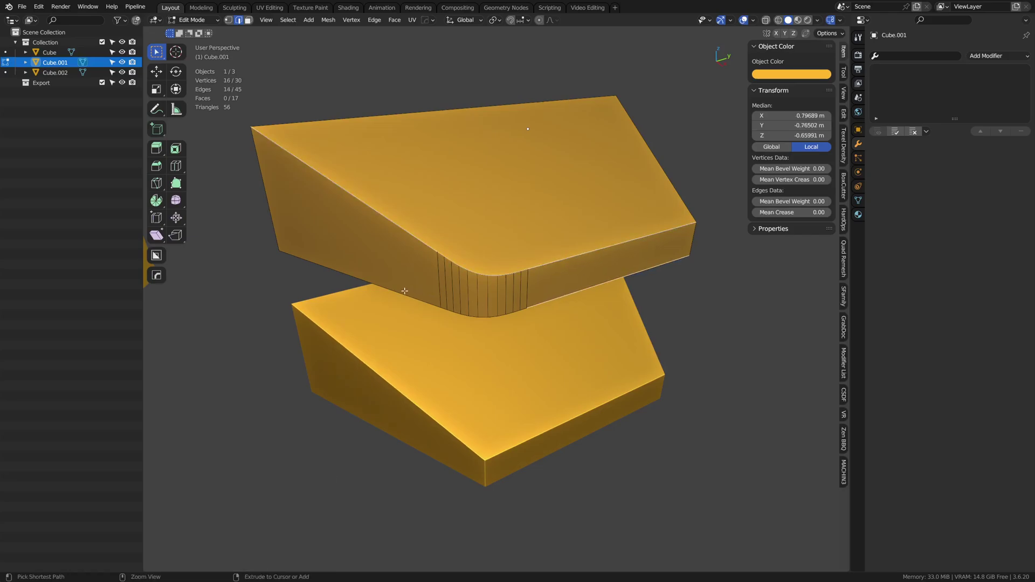
left_click(405, 294, "ctrl")
key("ctrl+b")
left_click(606, 357)
key("ctrl+Tab")
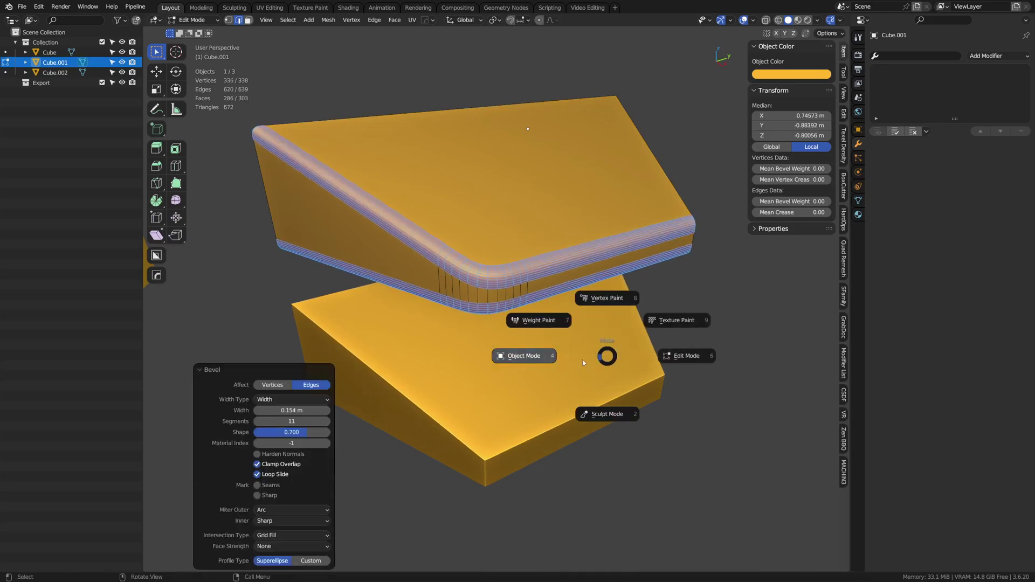
left_click(572, 363)
Bevel the lower copy's top and bottom edges on both sides of the front corner, about 0.124 m wide with 11 segments
middle_click_drag(547, 420, 488, 339)
left_click(500, 365)
key("Tab")
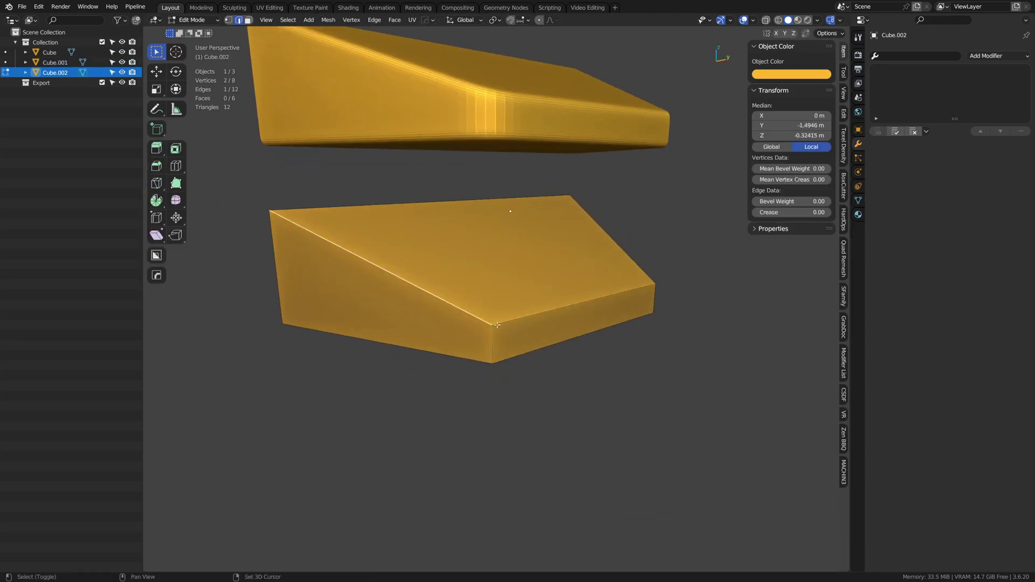
left_click(504, 323, "shift")
left_click(461, 358, "shift")
left_click(513, 358, "shift")
key("ctrl+b")
left_click(558, 403)
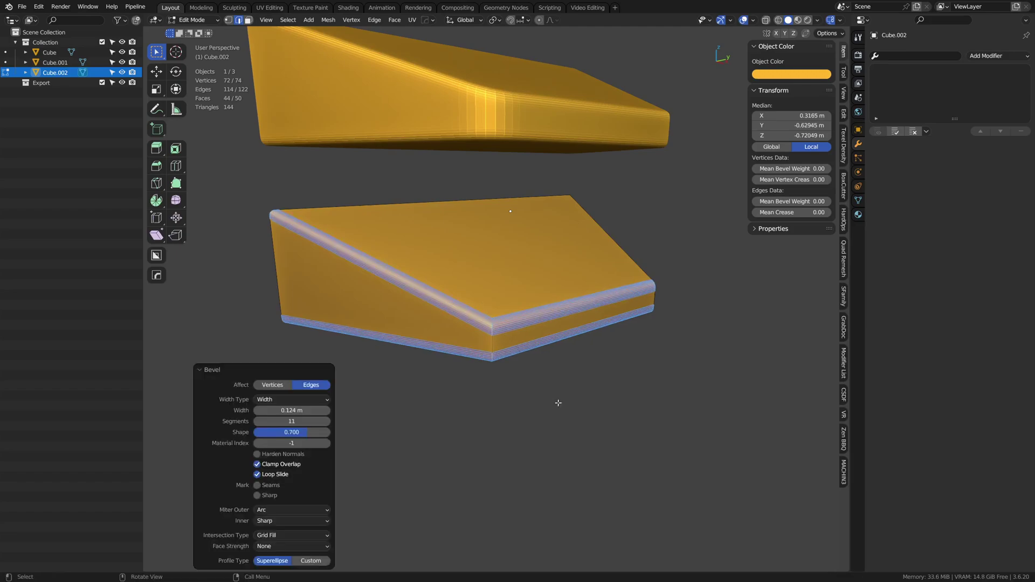
Bevel the lower copy's vertical front corner edge about 0.39 m wide, then return to Object Mode and clear the selection
left_click(495, 345)
key("ctrl+b")
left_click(608, 392)
key("ctrl+Tab")
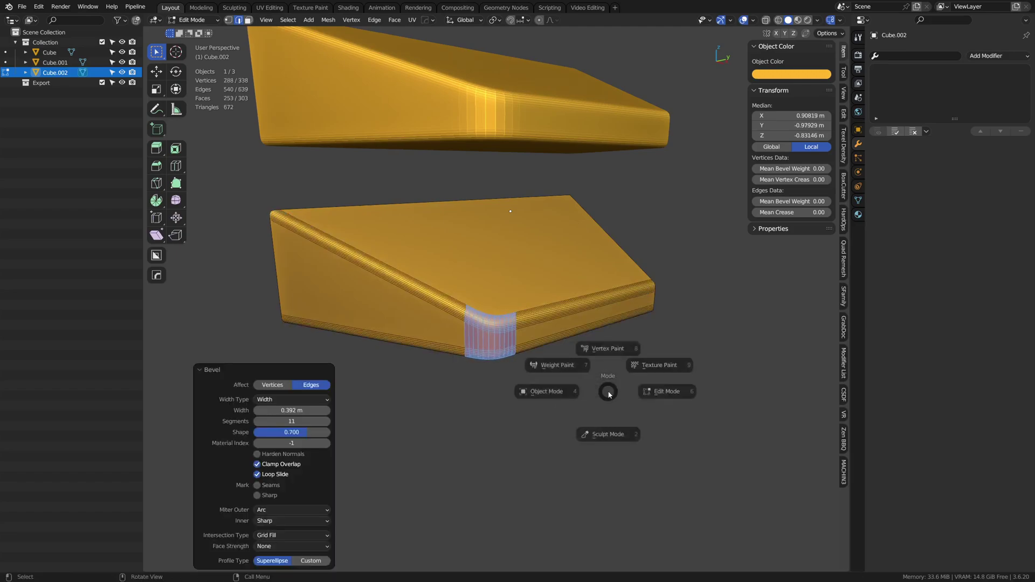
left_click(546, 393)
middle_click_drag(501, 291, 517, 384)
key("alt+a")
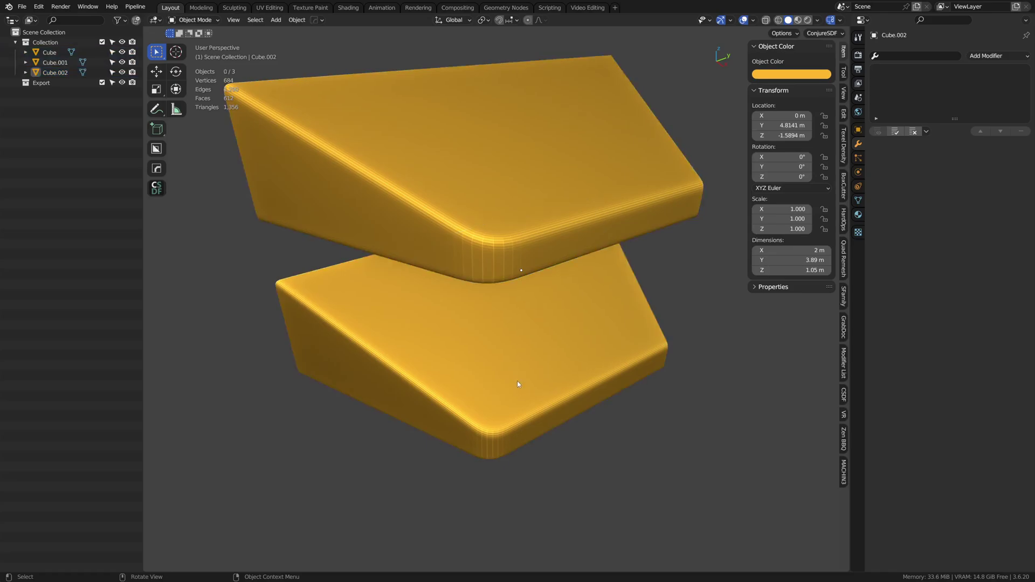
Apply Shade Auto Smooth to both the upper and the lower beveled copies
scroll(538, 410, "up", 2)
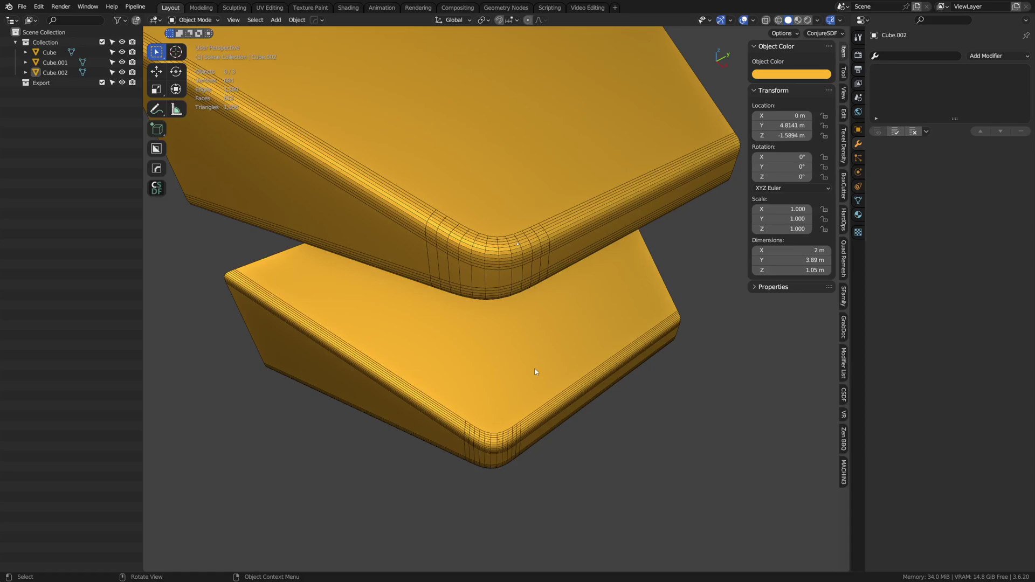
middle_click_drag(522, 335, 580, 312)
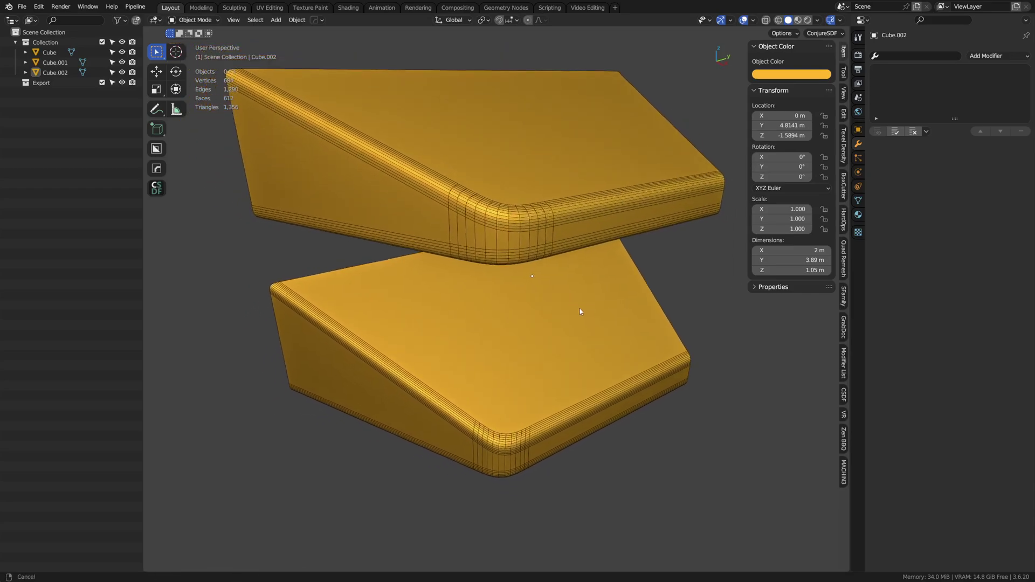
left_click(514, 259)
right_click(523, 255)
left_click(526, 255)
left_click(532, 365)
right_click(532, 365)
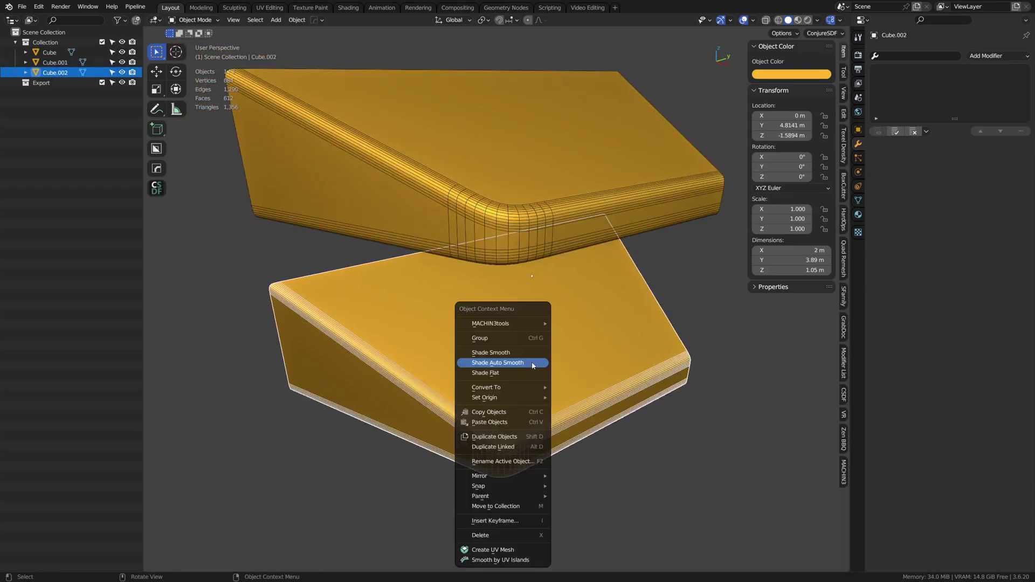
left_click(532, 363)
Change the object color of the upper copy to yellow and of the lower copy to lime green
left_click(635, 151)
left_click(804, 75)
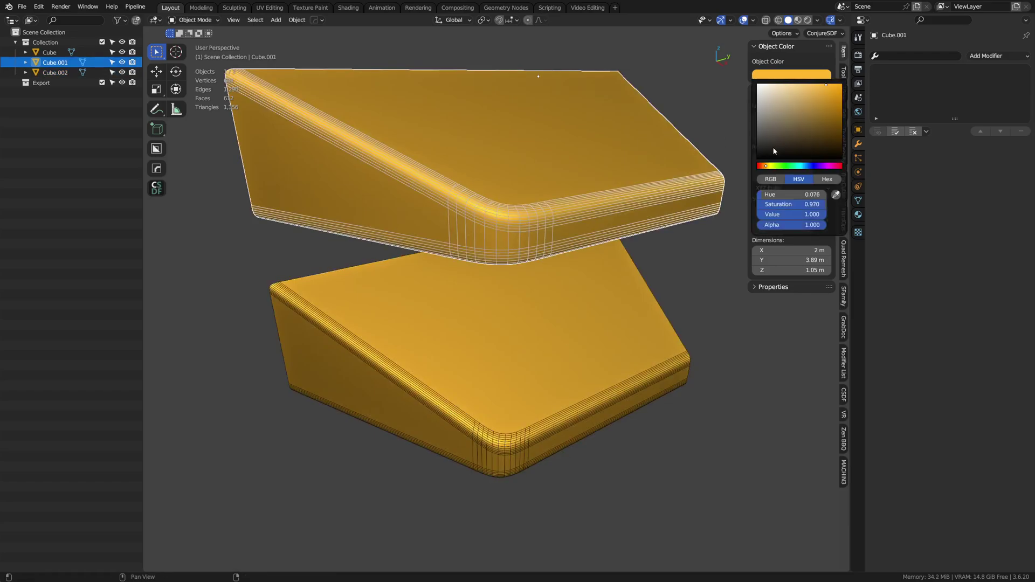
left_click(773, 167)
left_click(637, 307)
left_click(789, 76)
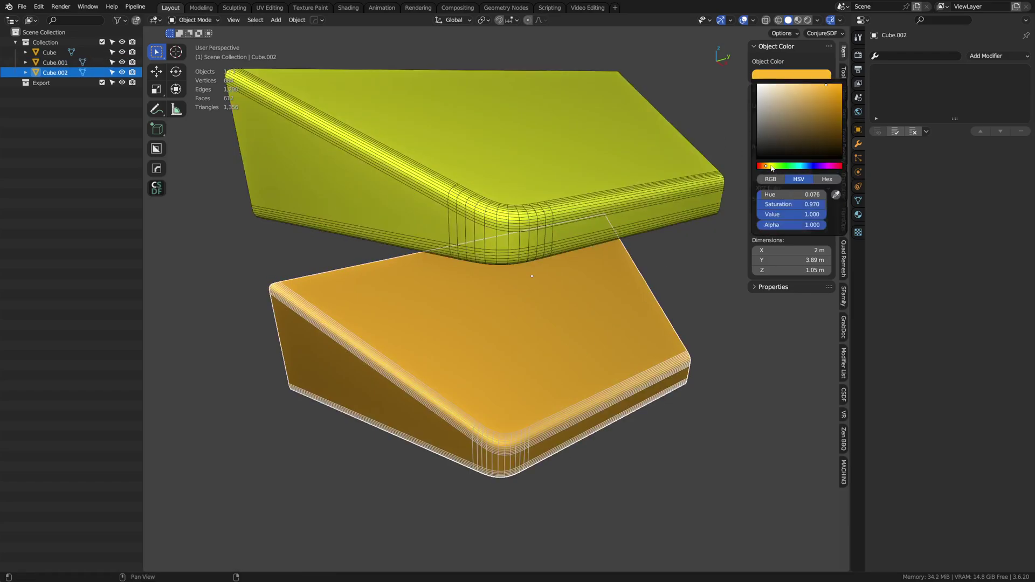
left_click(774, 169)
left_click(672, 303)
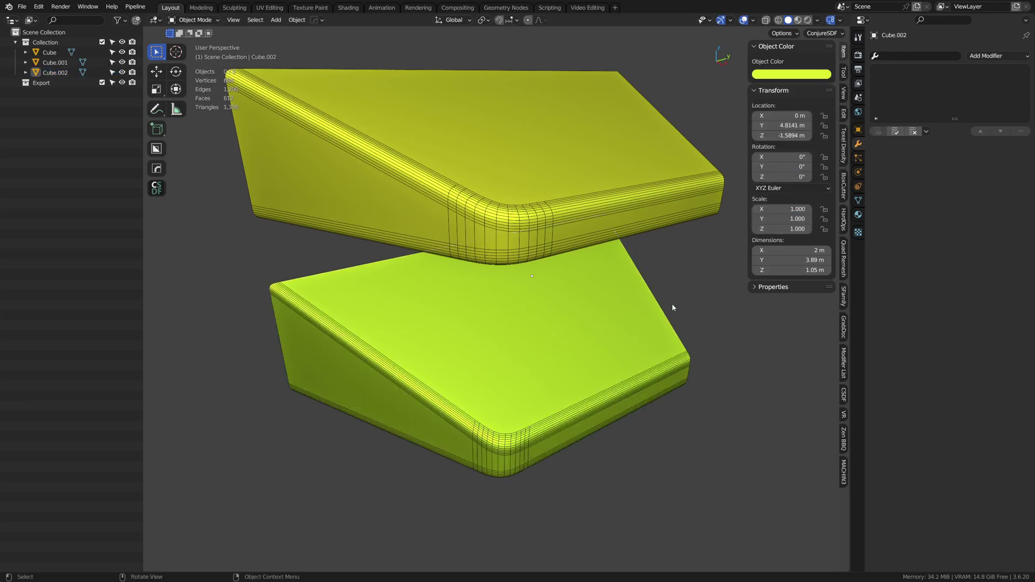
Duplicate the original orange wedge about 9.6 m along the global Y axis, past the two beveled copies
scroll(672, 303, "down", 4)
left_click(286, 259)
middle_click_drag(539, 323, 312, 301)
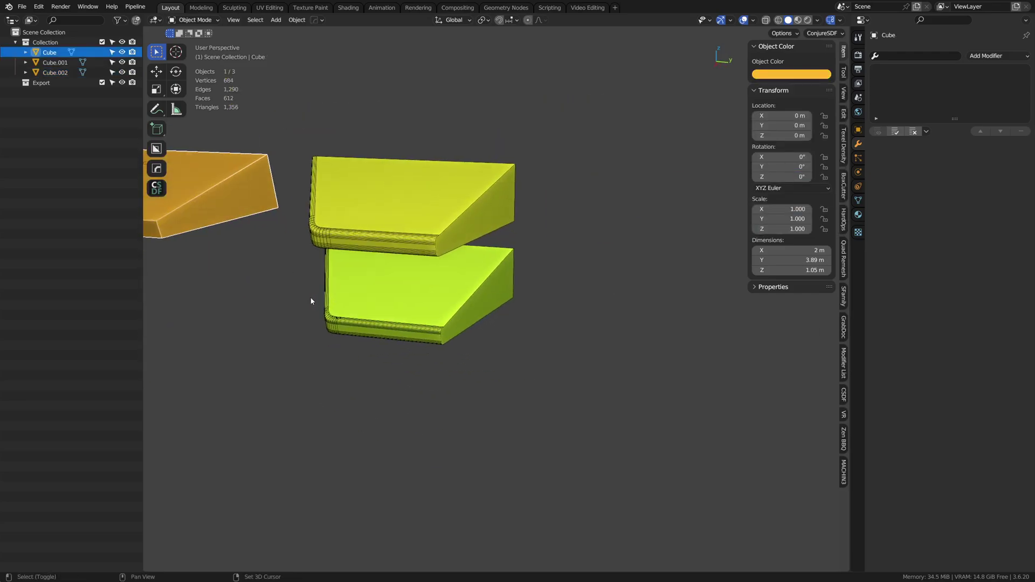
key("shift+d")
key("x")
key("y")
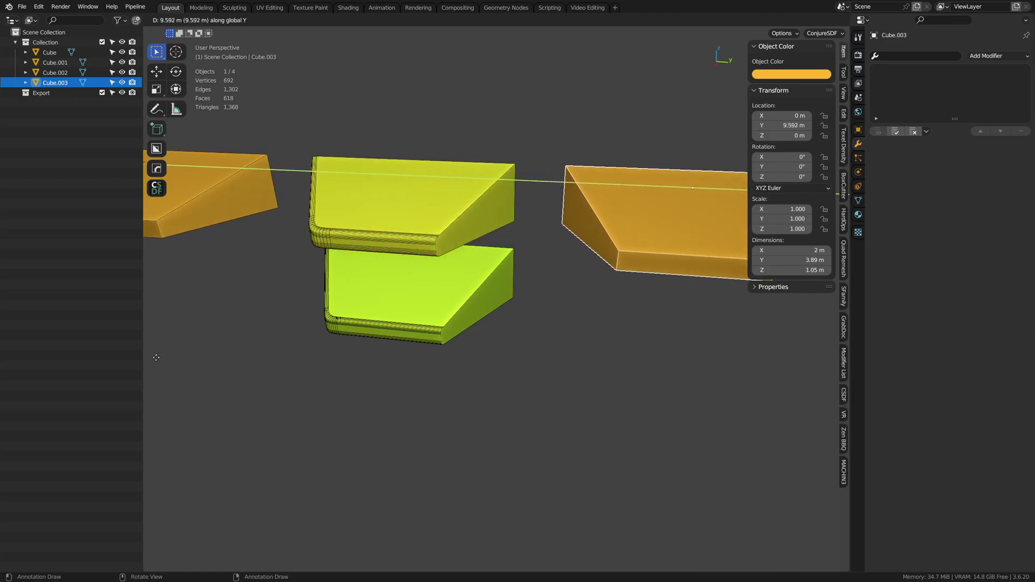
left_click(646, 292)
Frame the new wedge copy and put it into Edit Mode
middle_click(643, 241, "alt")
scroll(638, 333, "up", 4)
middle_click_drag(638, 333, 534, 319)
middle_click_drag(484, 341, 544, 317, "shift")
key("ctrl+Tab")
left_click(610, 312)
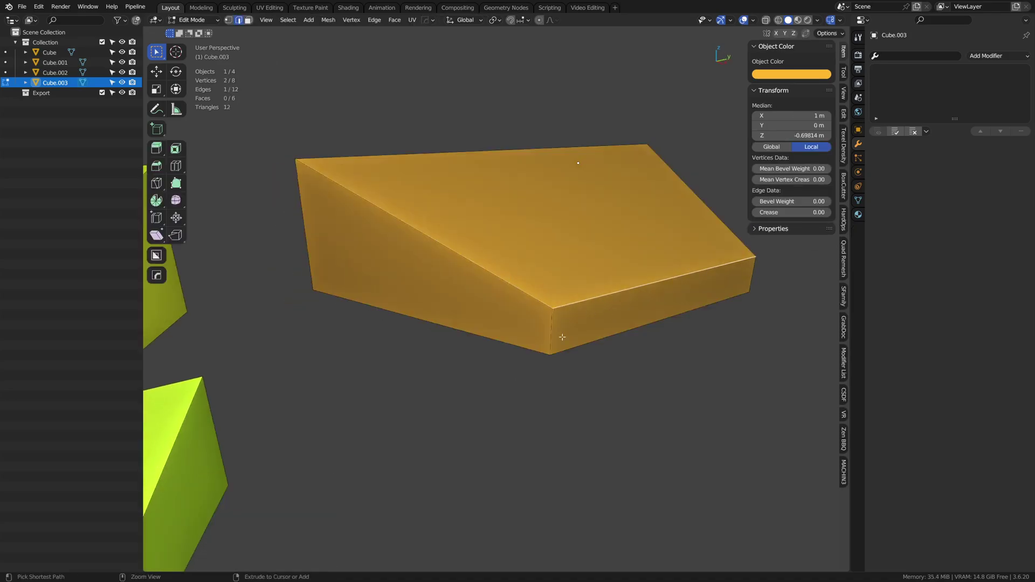
key("ctrl+r")
left_click(550, 334)
right_click(550, 333)
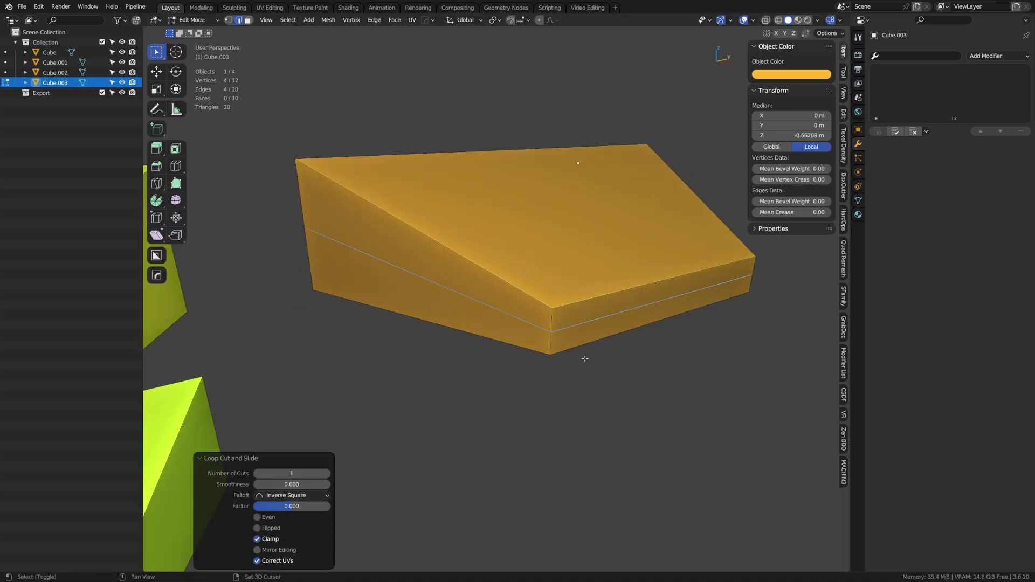
key("ctrl+z")
Add one centered horizontal loop cut around the new copy's four side faces
key("ctrl+r")
left_click(551, 334)
right_click(551, 334)
Select the new copy's top, back and bottom faces and inset them together by about 0.15 m
middle_click_drag(560, 344, 564, 359, "shift")
key("3")
left_click(541, 271)
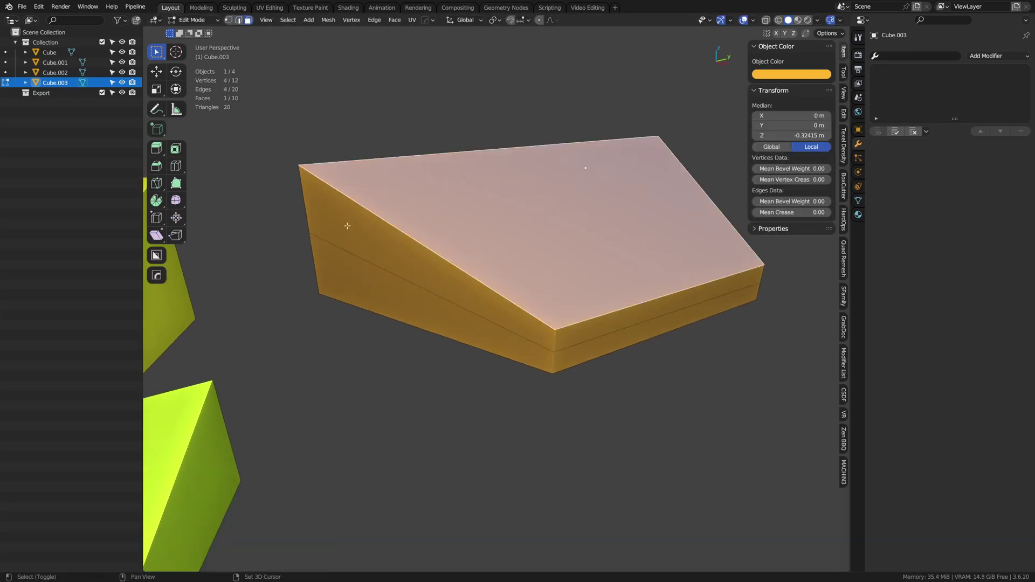
middle_click_drag(347, 225, 500, 281)
left_click(424, 317, "ctrl")
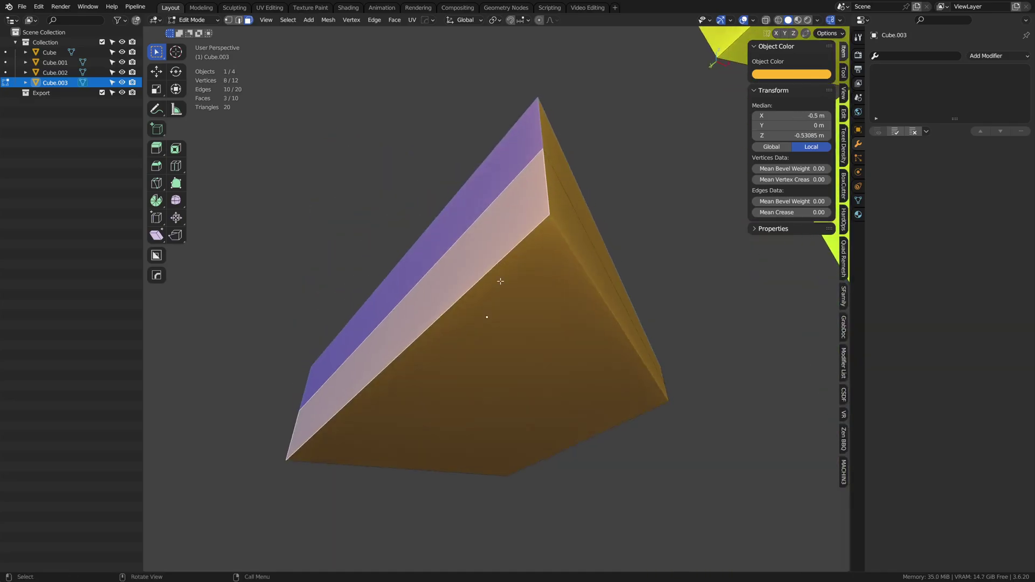
left_click(561, 348, "shift")
middle_click_drag(561, 348, 623, 402)
key("i")
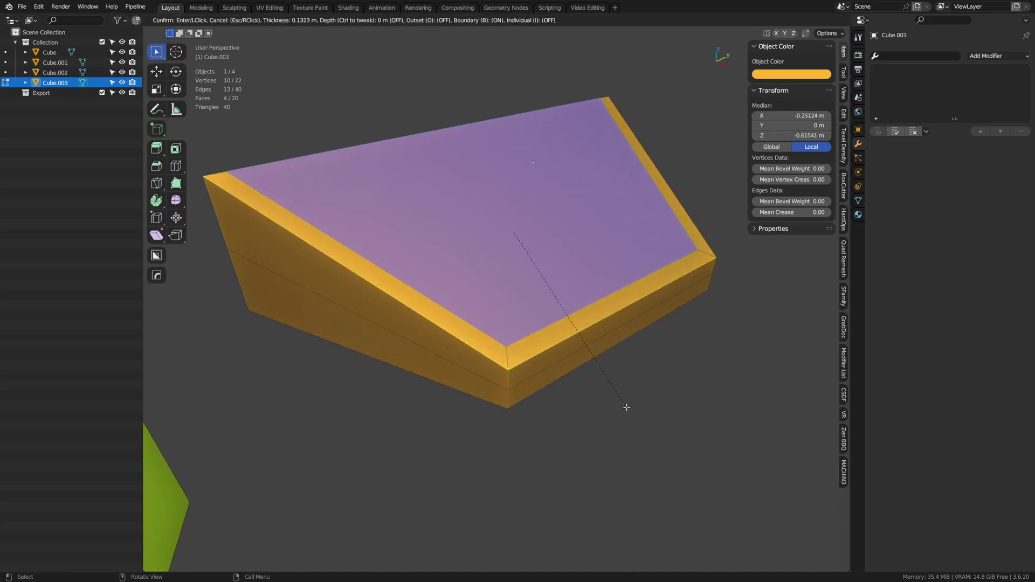
left_click(617, 385)
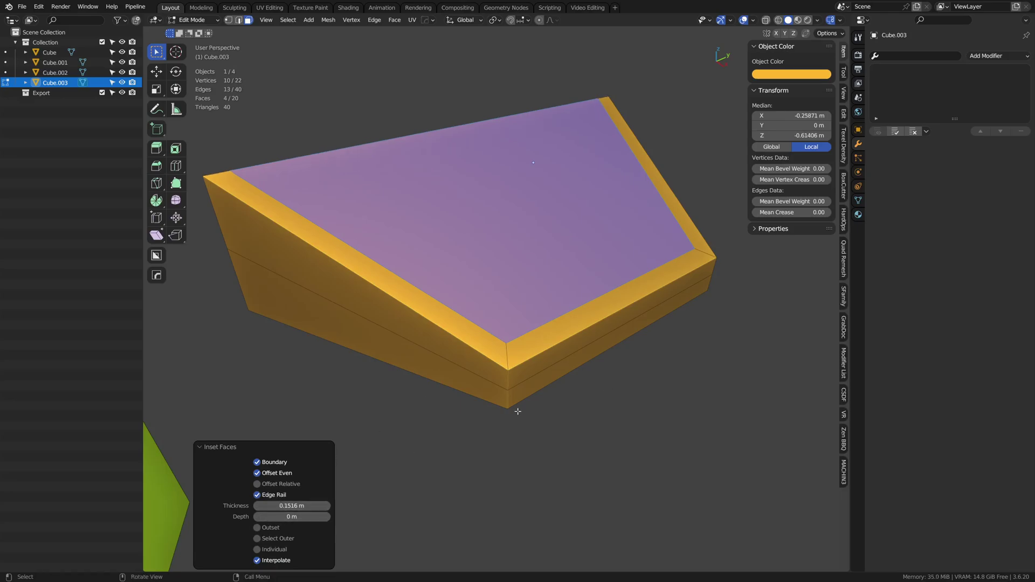
Bevel the vertical front corner edge loop, including its inset diagonals, about 0.355 m wide with 11 segments
key("2")
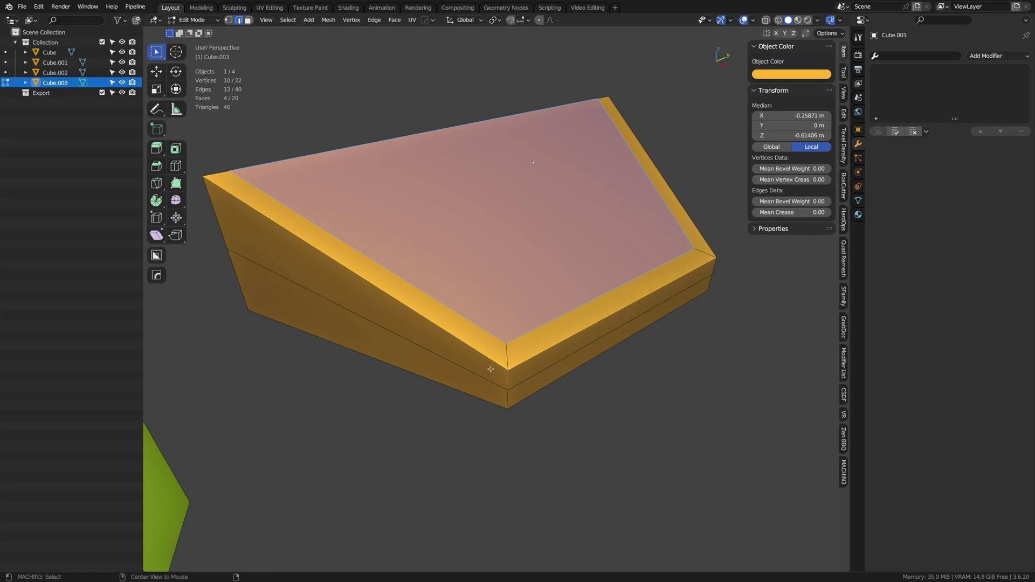
left_click(490, 364, "alt")
middle_click_drag(496, 390, 509, 360)
left_click(508, 361, "alt")
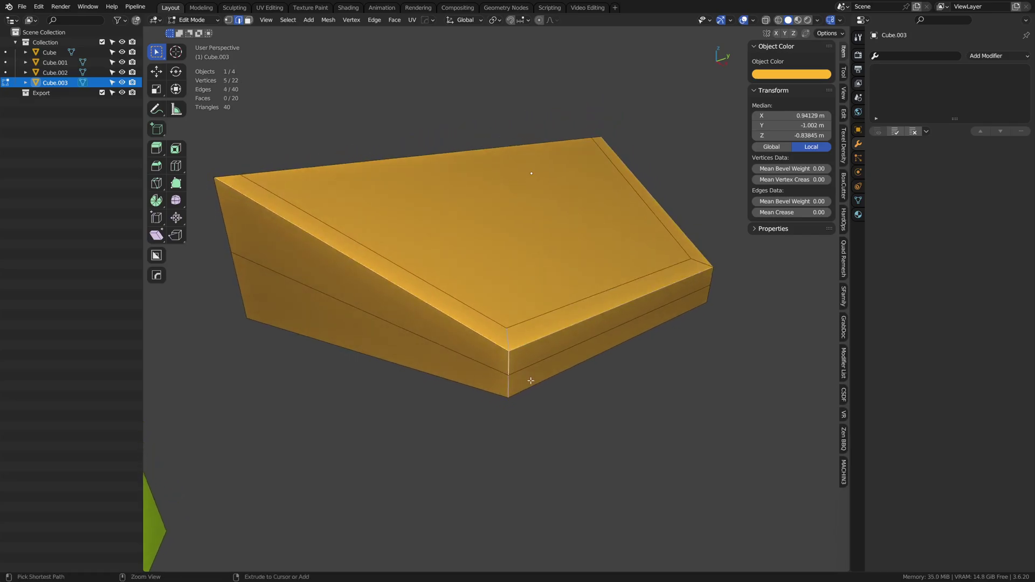
key("ctrl+b")
left_click(596, 389)
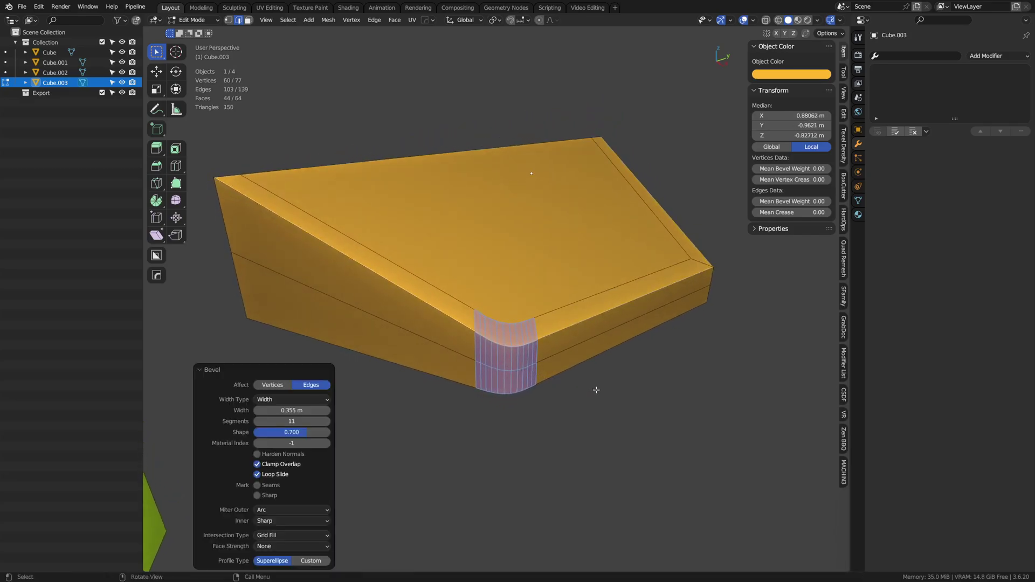
Bevel the edge loops along the top and bottom of the side faces about 0.284 m wide with 11 segments
left_click(558, 328, "alt")
left_click(540, 396, "alt+shift")
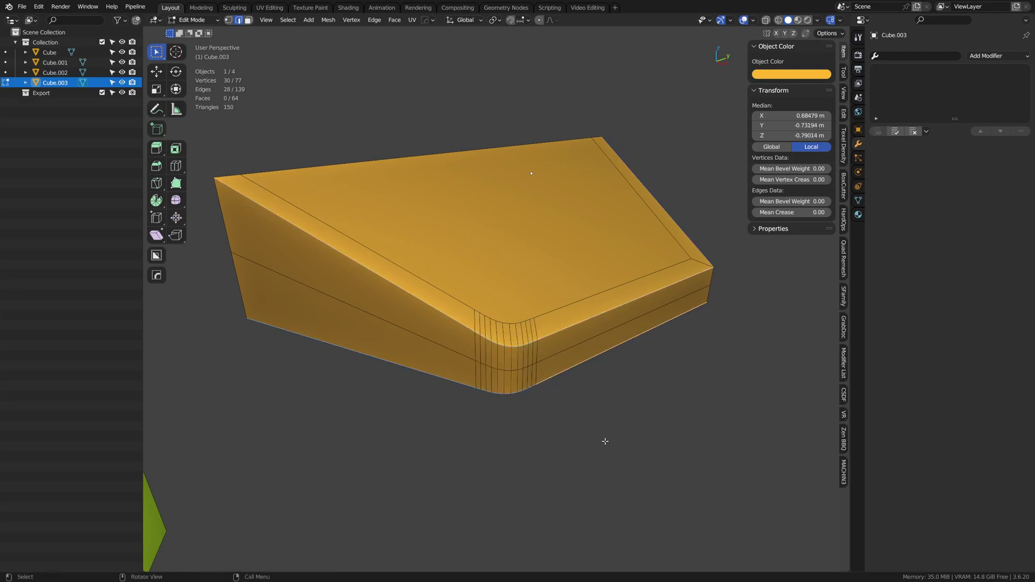
middle_click_drag(605, 441, 589, 402, "shift")
scroll(558, 391, "up", 1)
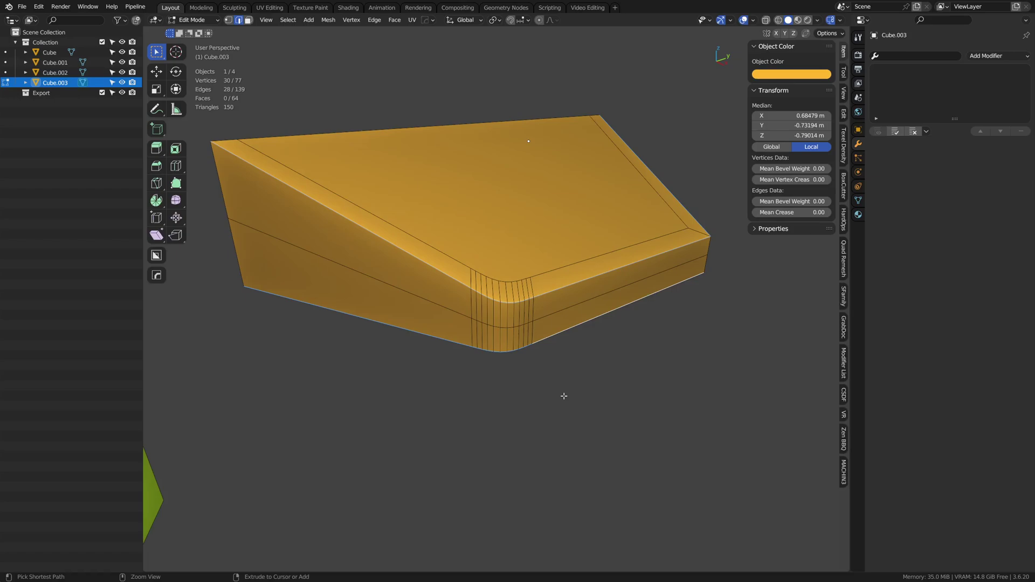
key("ctrl+b")
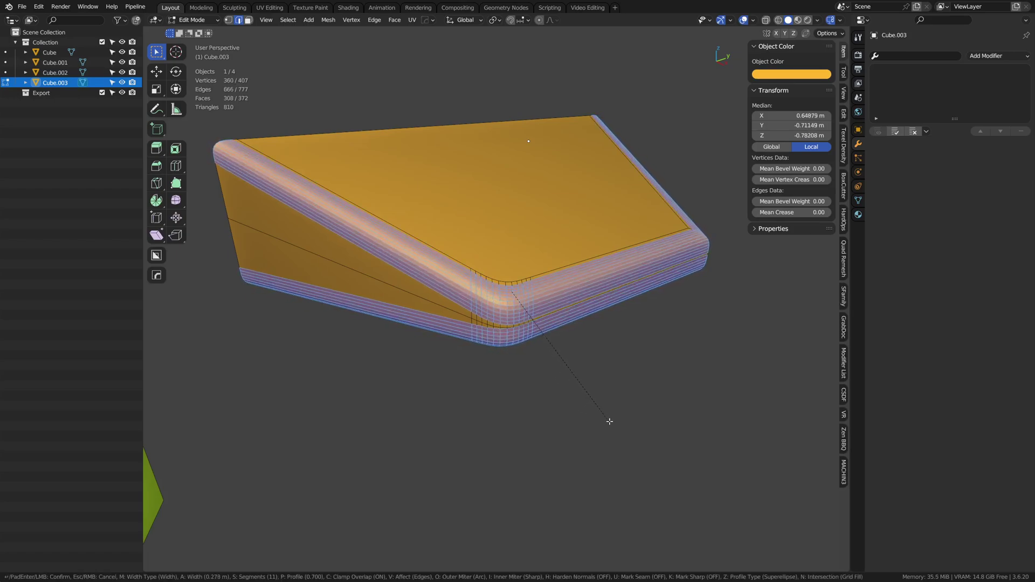
left_click(610, 421)
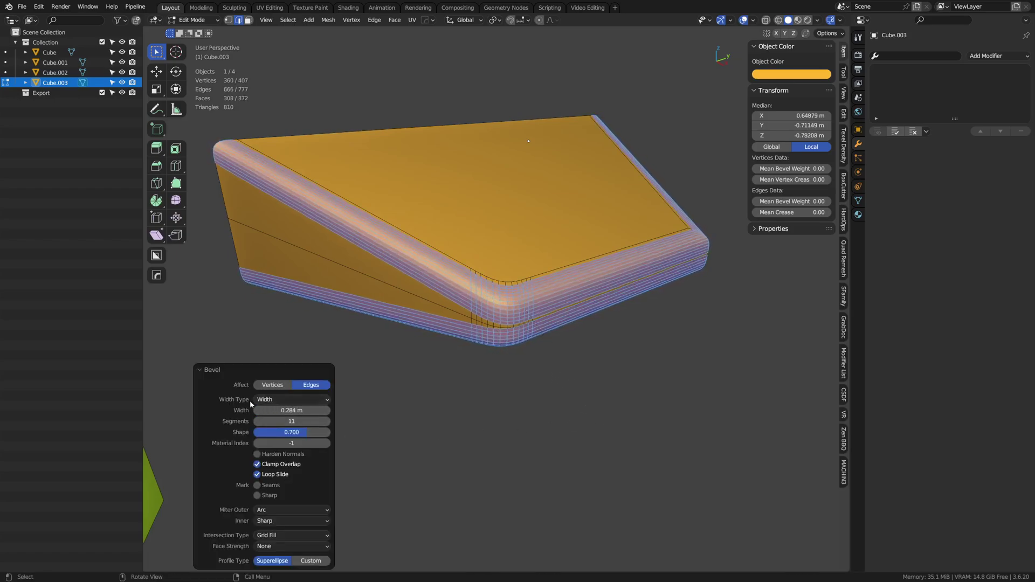
Change the bevel's width type to Percent and set the width to 100%
left_click(272, 401)
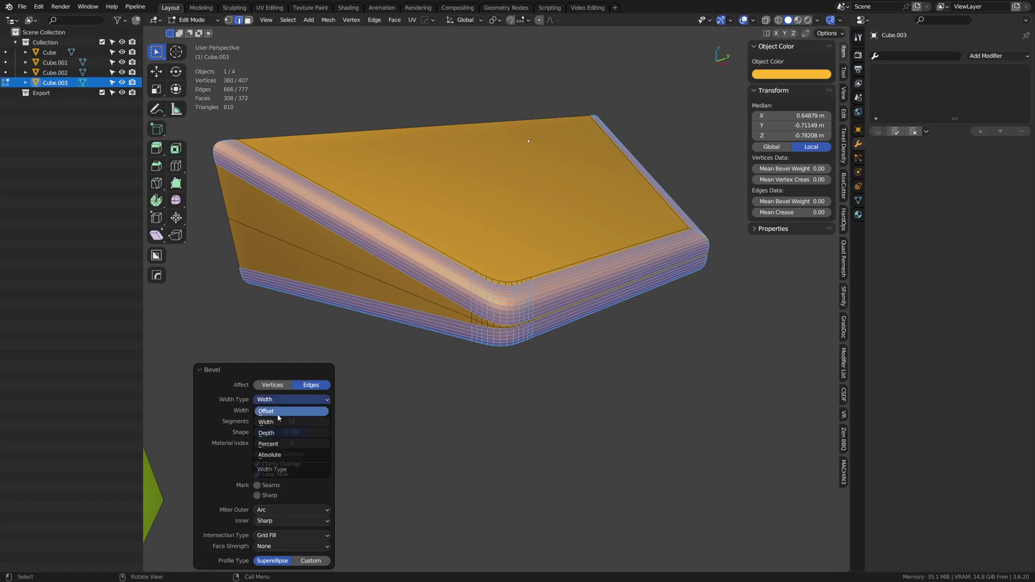
left_click(286, 444)
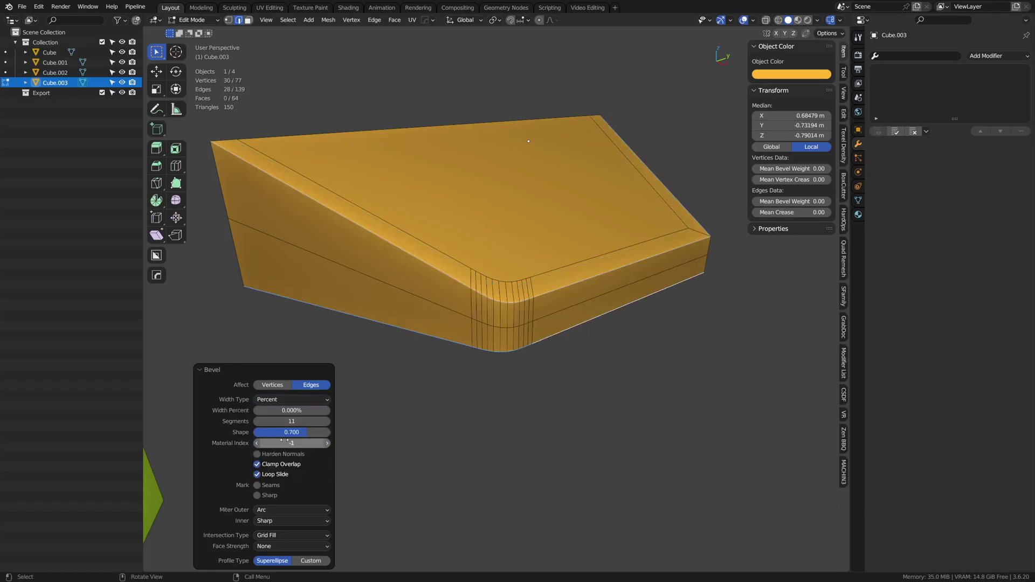
left_click_drag(292, 410, 377, 410)
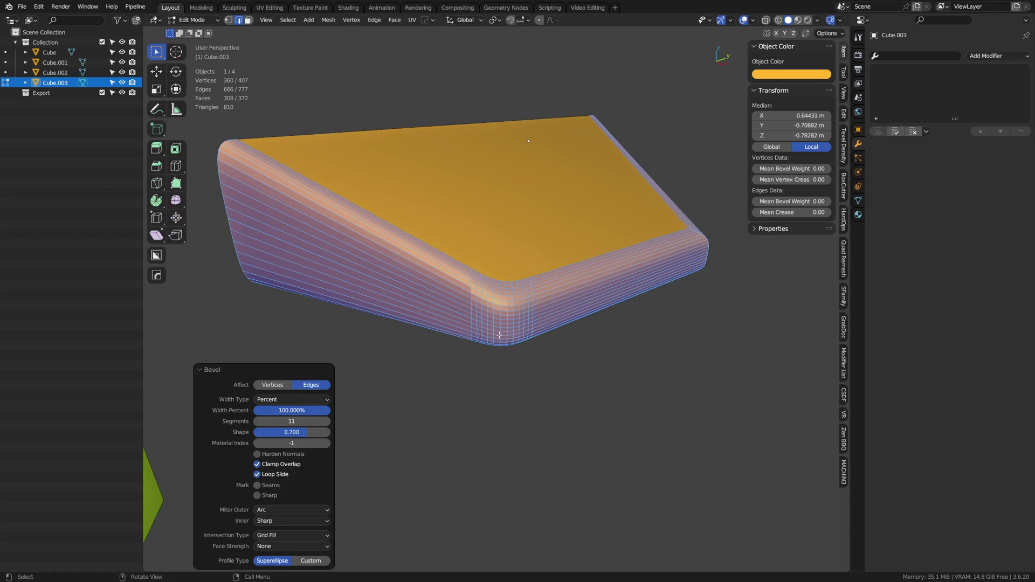
Merge all of the beveled copy's vertices by distance at 0.0001 m, then return to Object Mode
scroll(548, 341, "down", 3)
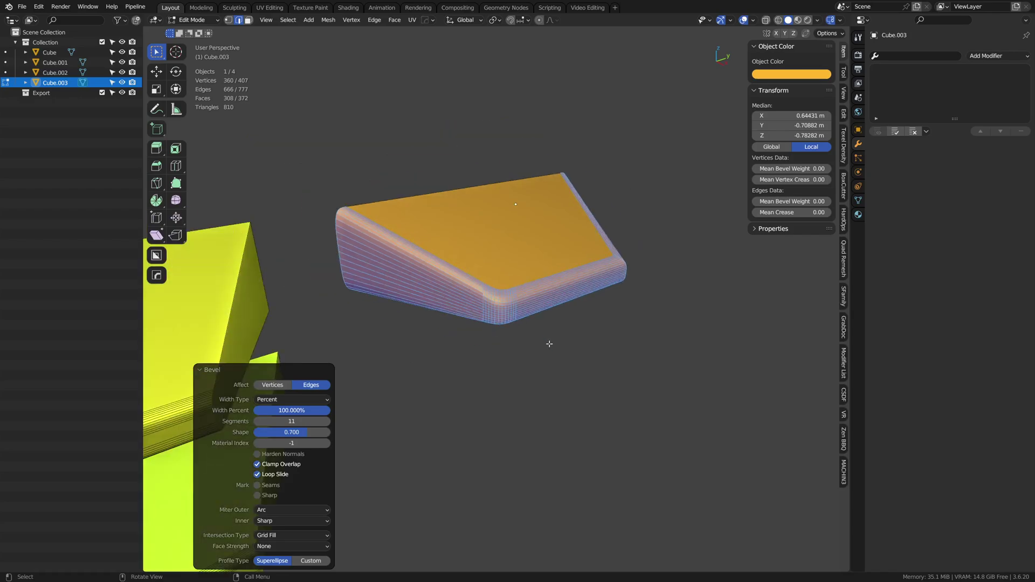
key("a")
key("m")
left_click(539, 386)
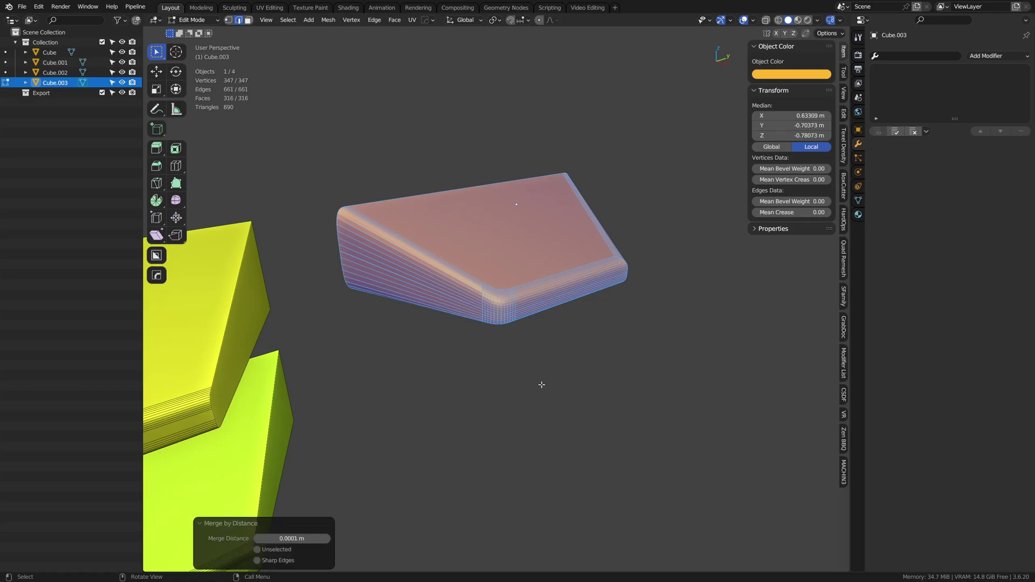
key("ctrl+Tab")
left_click(479, 388)
Duplicate the original wedge about 9.61 m along Y and lower the duplicate about 1.12 m along Z
middle_click_drag(541, 373, 158, 300)
left_click(158, 301)
key("shift+d")
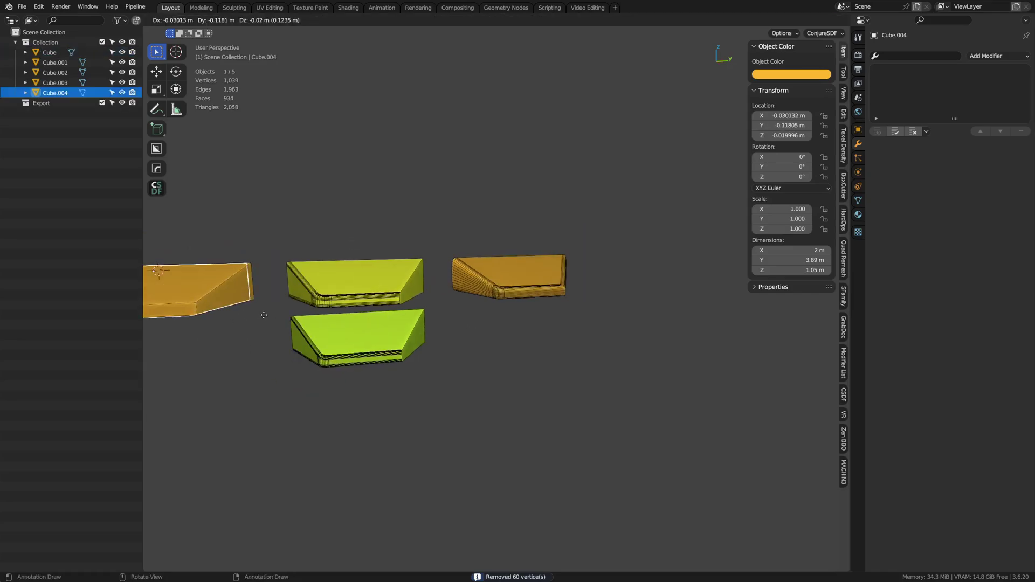
key("y")
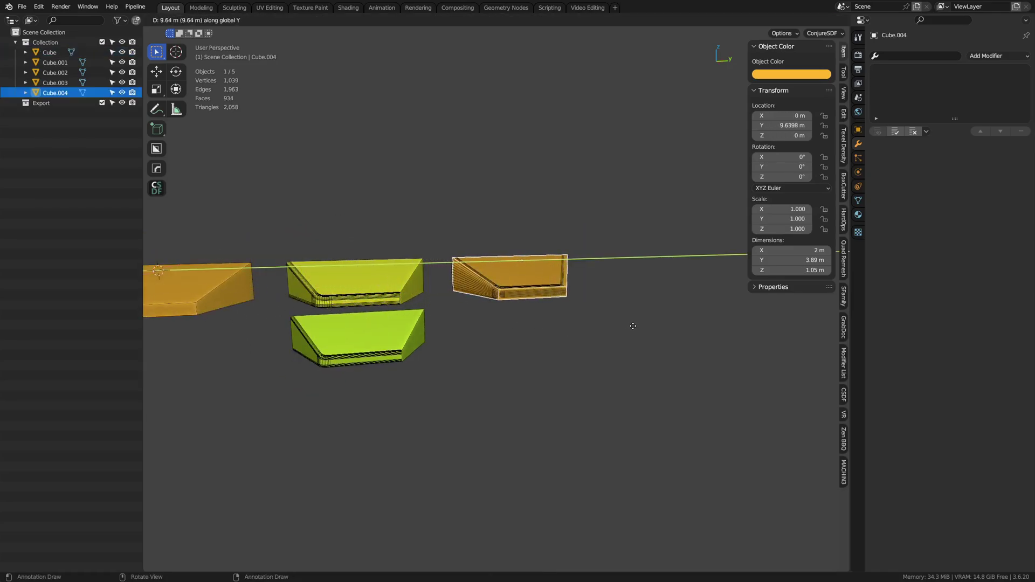
left_click(629, 327)
key("g")
key("z")
left_click(563, 347)
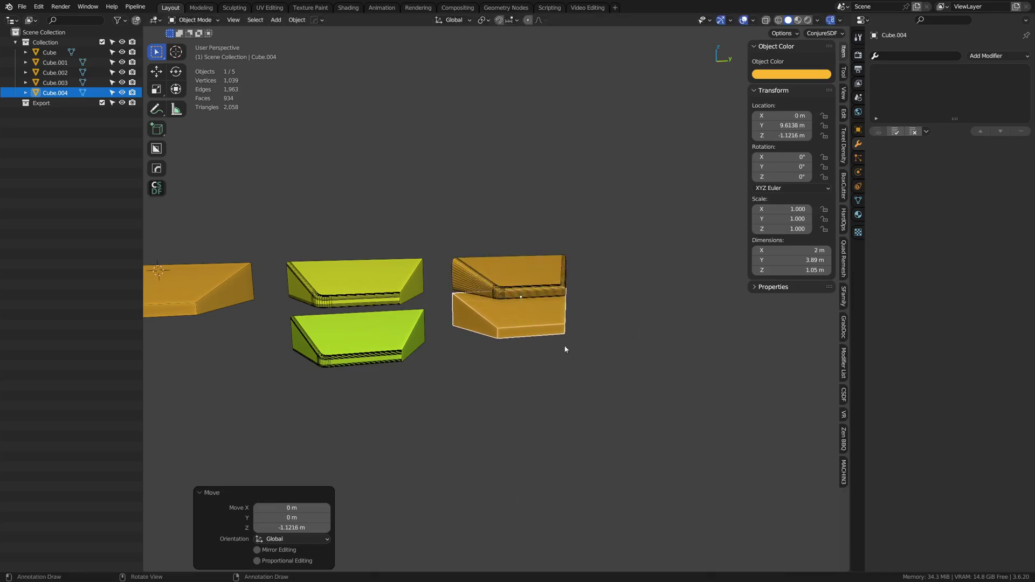
In Edit Mode, select the lower orange copy's top, back and bottom faces and inset them about 0.187 m
scroll(564, 346, "up", 6)
scroll(488, 376, "up", 3)
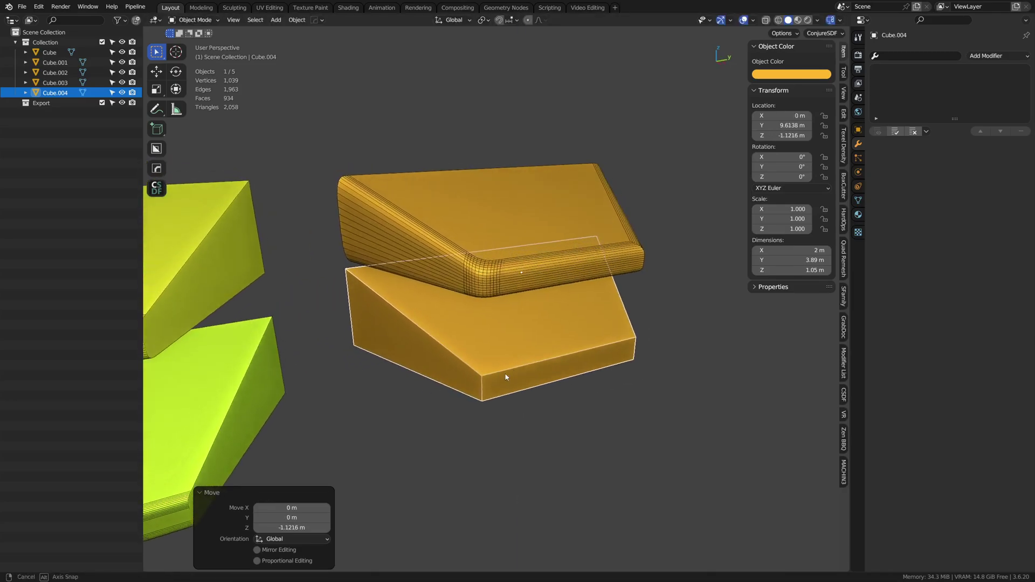
key("Tab")
left_click(518, 360)
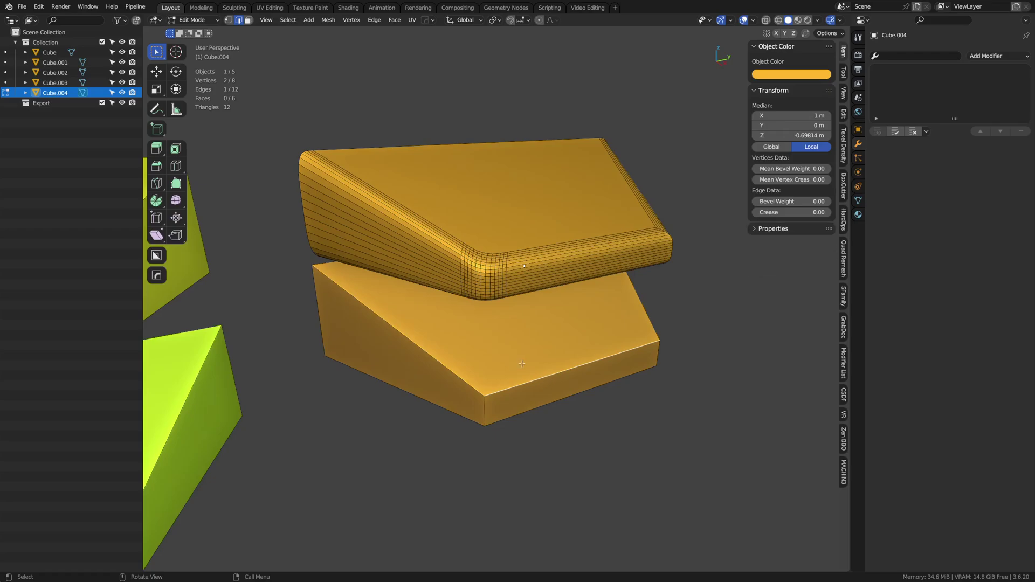
key("3")
left_click(477, 371)
key("alt+z")
left_click(472, 282, "shift")
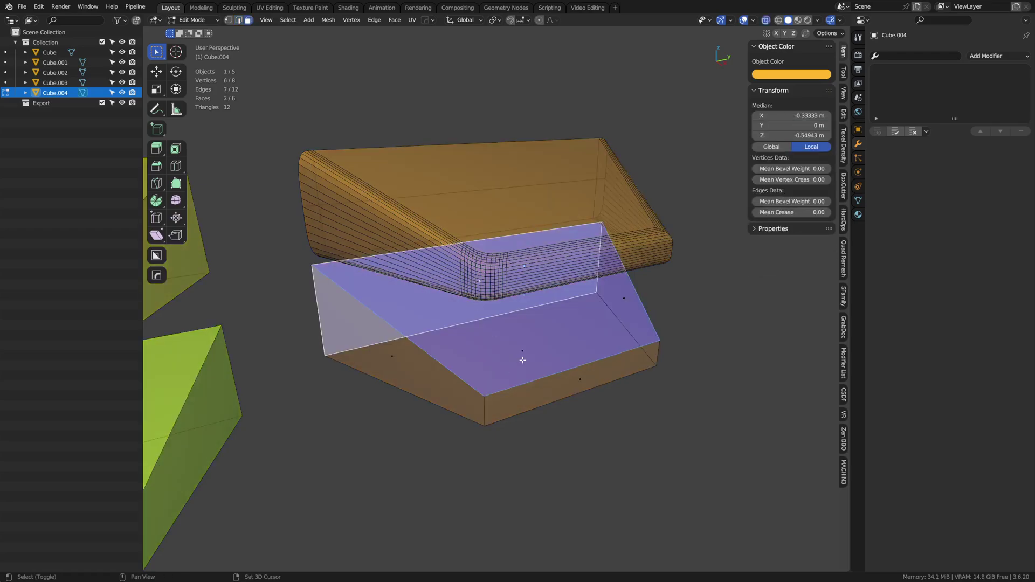
left_click(596, 360, "shift")
key("alt+z")
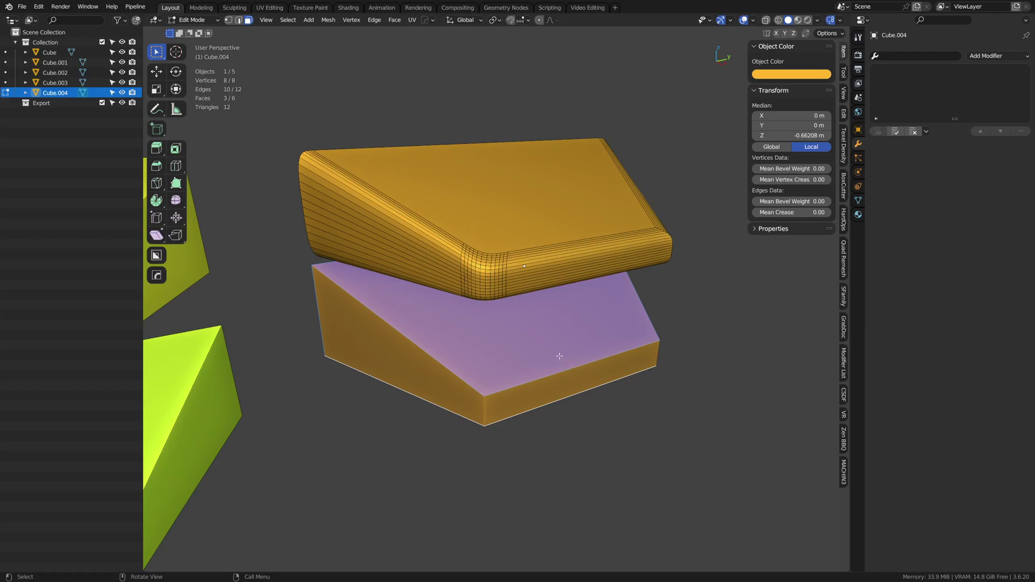
key("i")
left_click(612, 423)
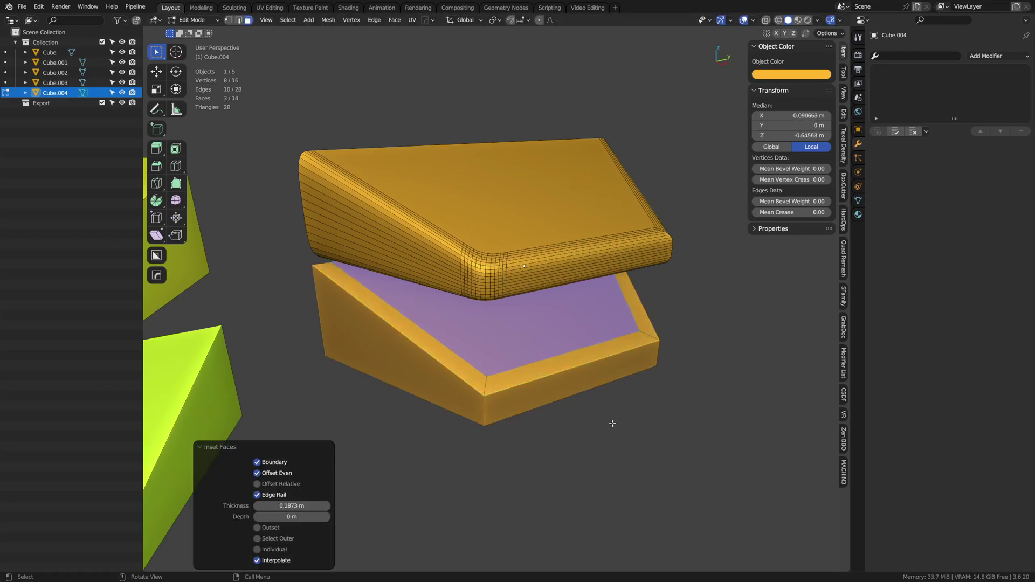
Add one centered horizontal loop cut around the lower orange copy's side faces
key("ctrl+r")
left_click(488, 416)
right_click(488, 416)
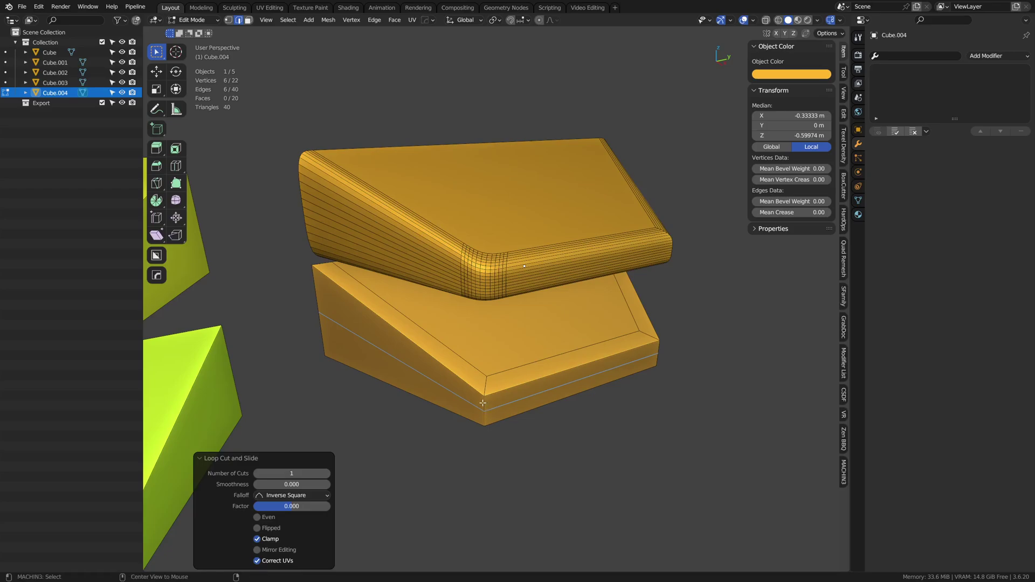
left_click(482, 404)
key("ctrl+b")
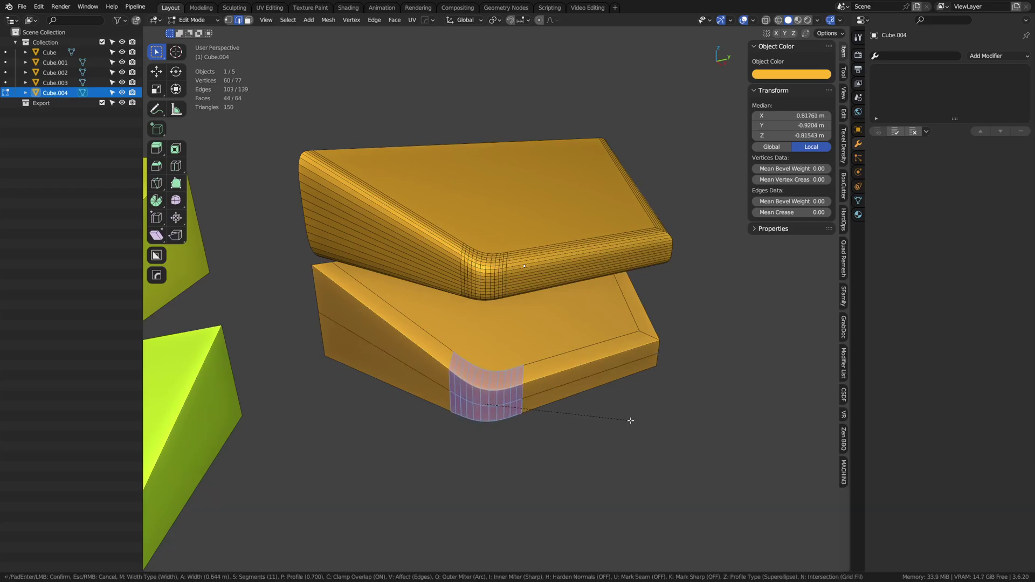
right_click(647, 419)
Bevel the lower copy's top and bottom side edges about 0.22 m wide with 11 segments, then merge all vertices by distance
left_click(506, 395, "alt")
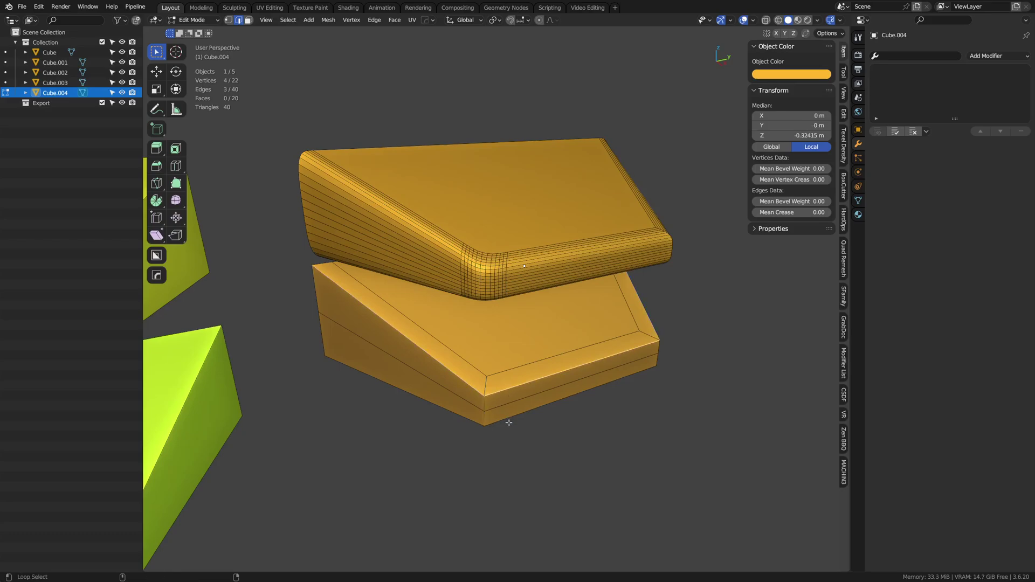
left_click(509, 422, "alt+shift")
key("ctrl+b")
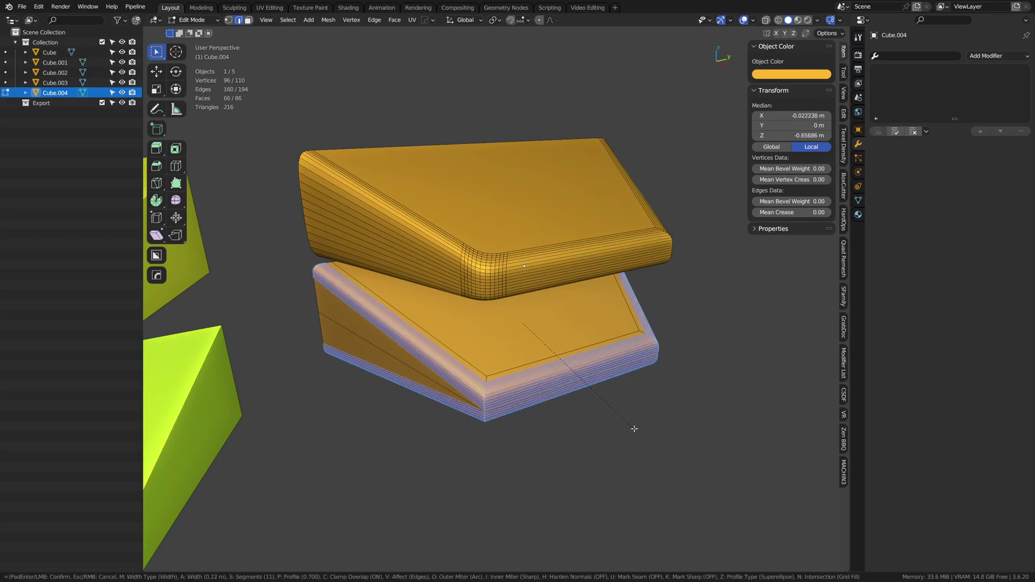
left_click(633, 428)
key("a")
key("m")
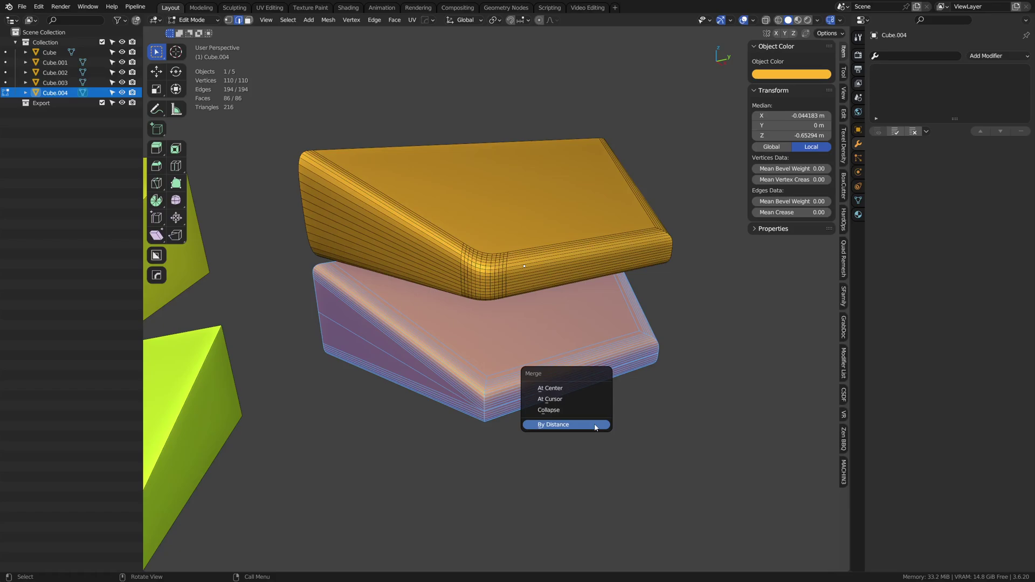
left_click(596, 424)
left_click(487, 379, "alt")
key("ctrl+b")
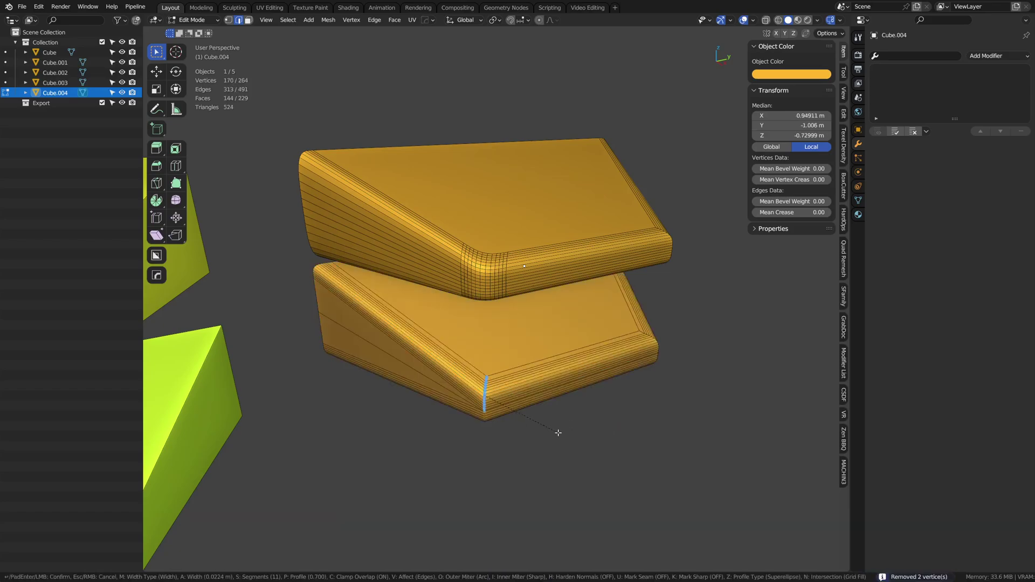
right_click(558, 432)
Try beveling the lower copy's vertical front corner edge loop about 0.55 m wide with 11 segments
middle_click_drag(485, 420, 499, 352)
key("a")
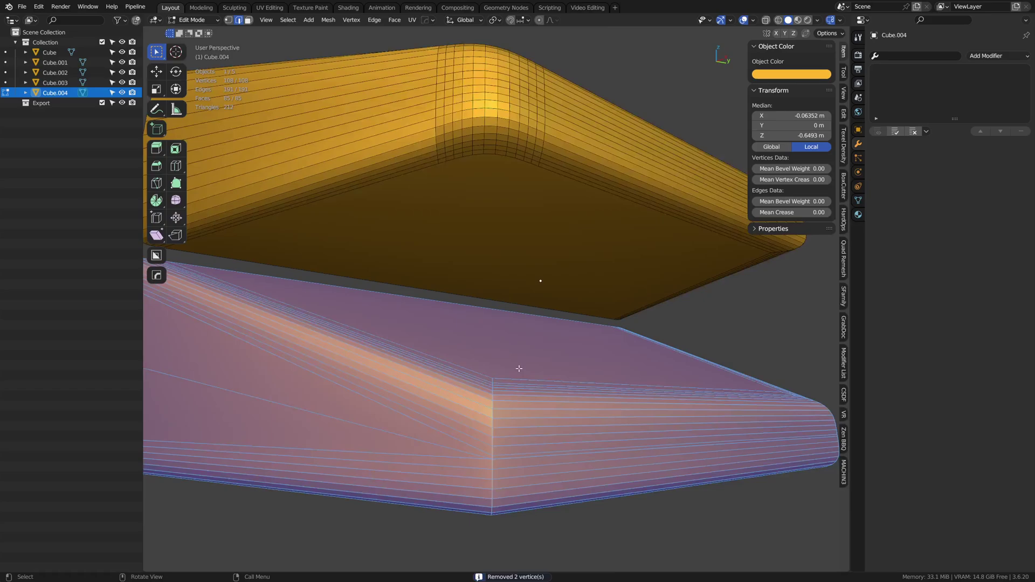
middle_click_drag(519, 368, 489, 380)
left_click(489, 380, "alt")
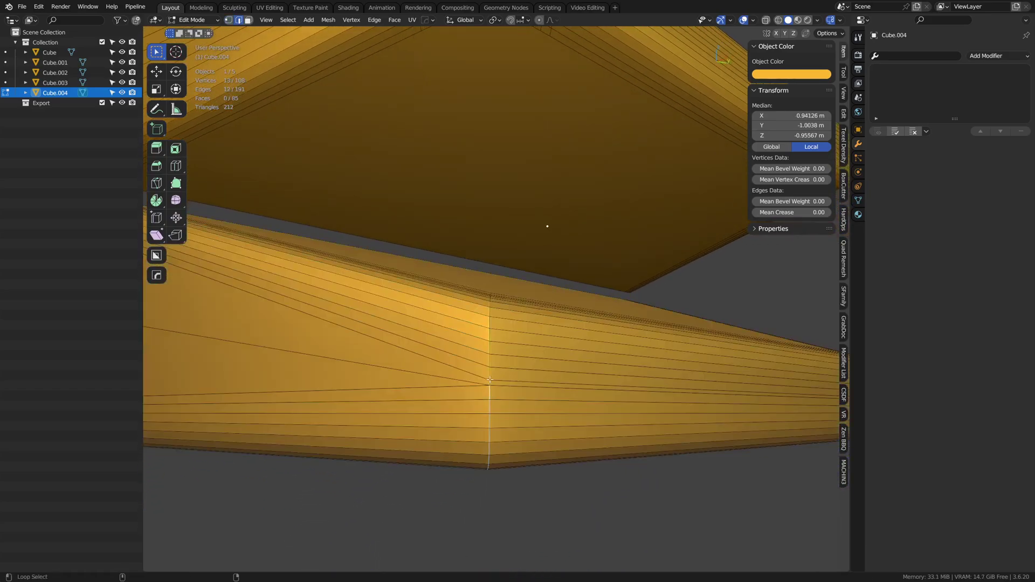
key("ctrl+b")
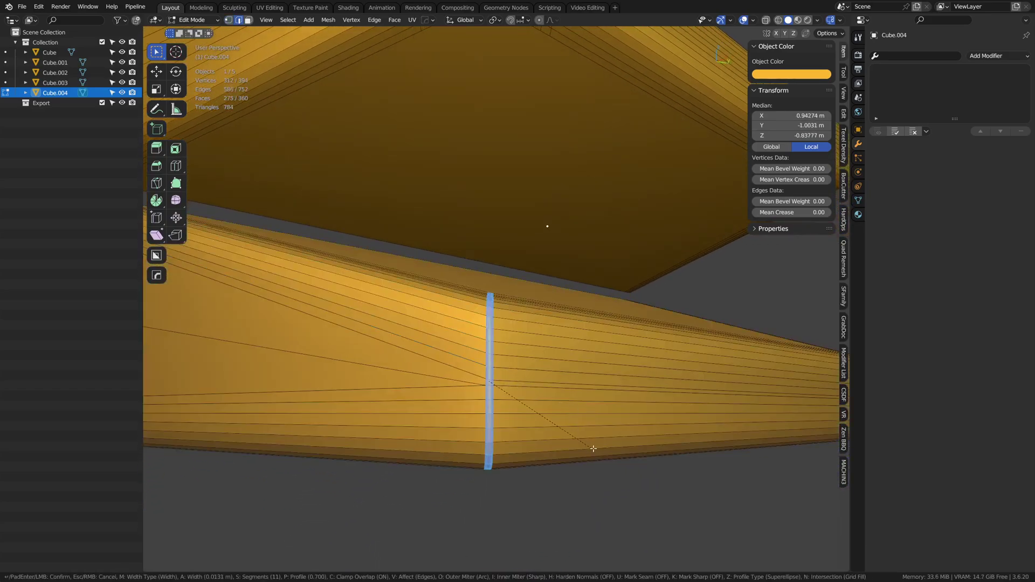
right_click(709, 467)
scroll(582, 345, "down", 6)
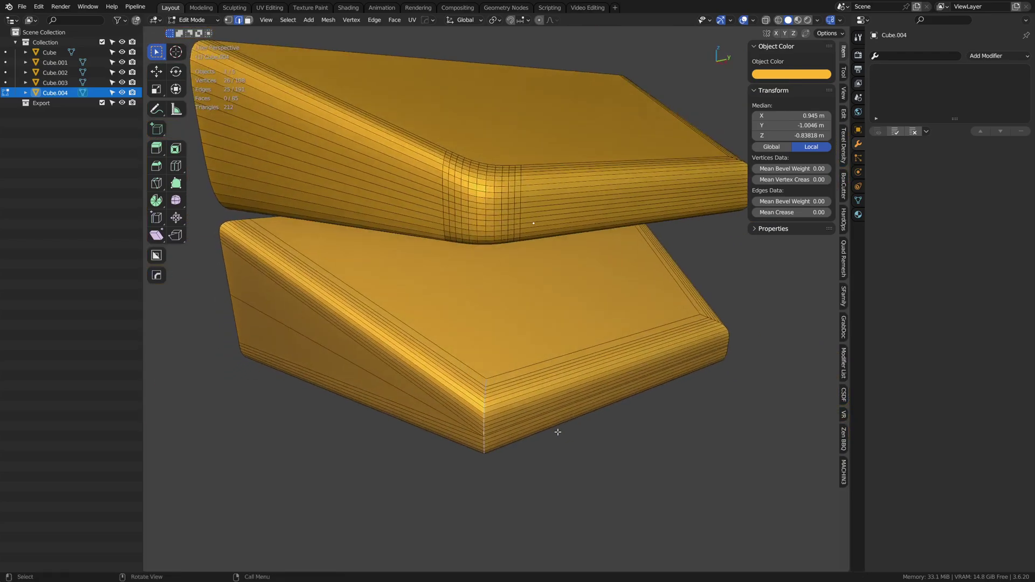
key("ctrl+b")
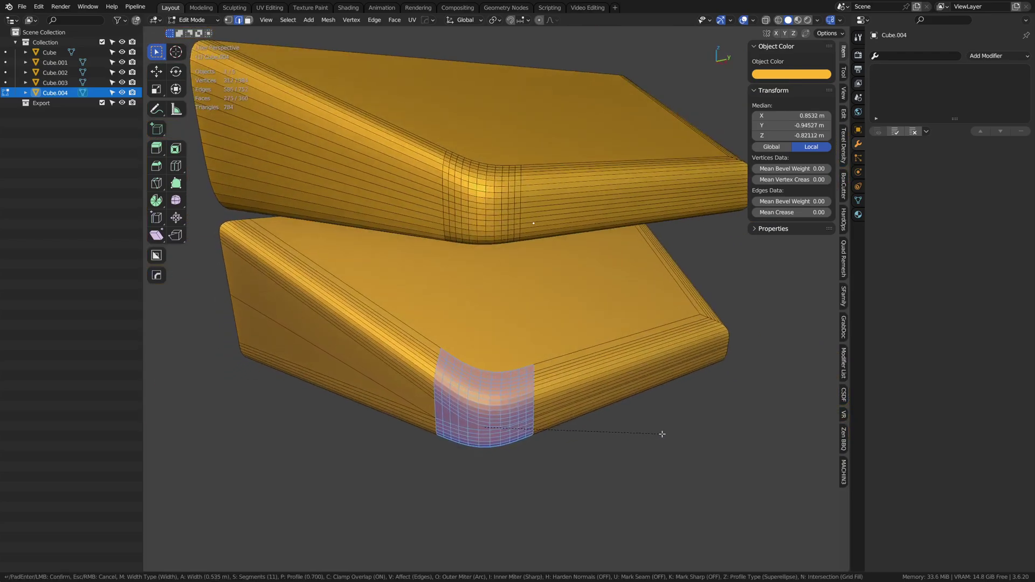
left_click(665, 434)
Undo the lower copy's corner bevel, vertex merge and top and bottom side-edge bevel
key("ctrl+Tab")
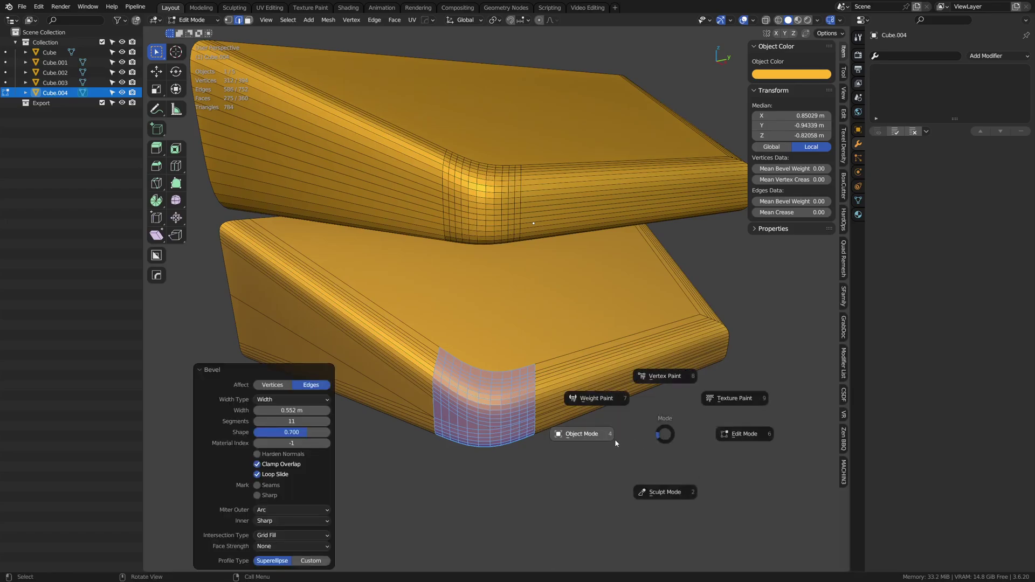
key("Escape")
key("ctrl+z")
key("a")
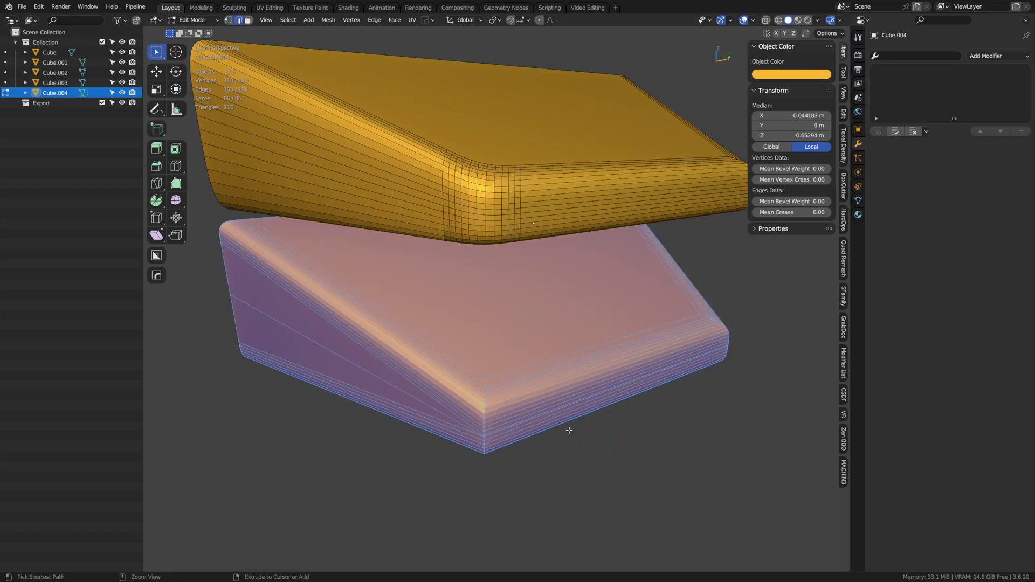
key("ctrl+z")
Bevel the lower copy's top and bottom side edges at 100 percent with 11 segments, then merge all vertices by distance
key("ctrl+b")
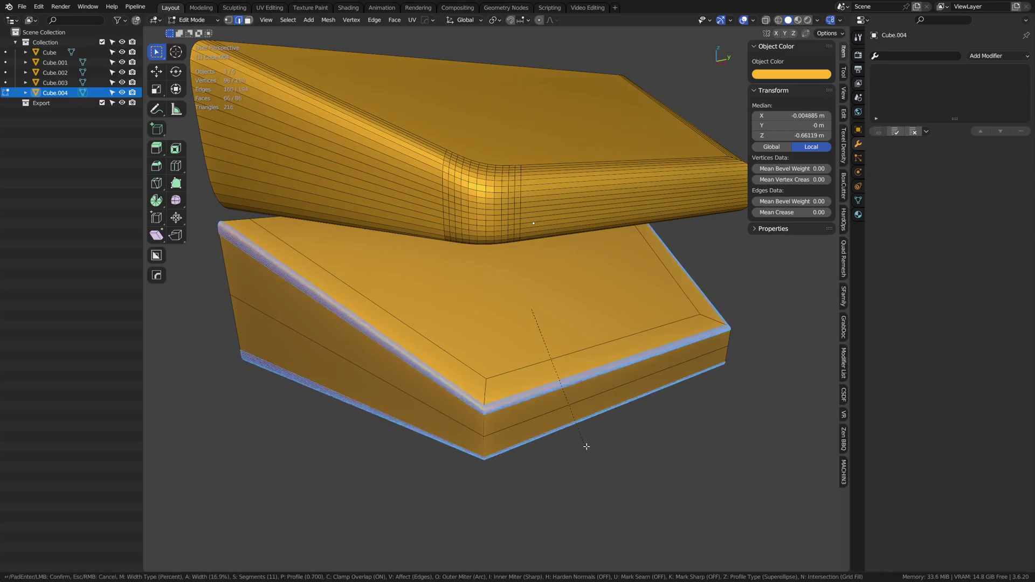
left_click(620, 463)
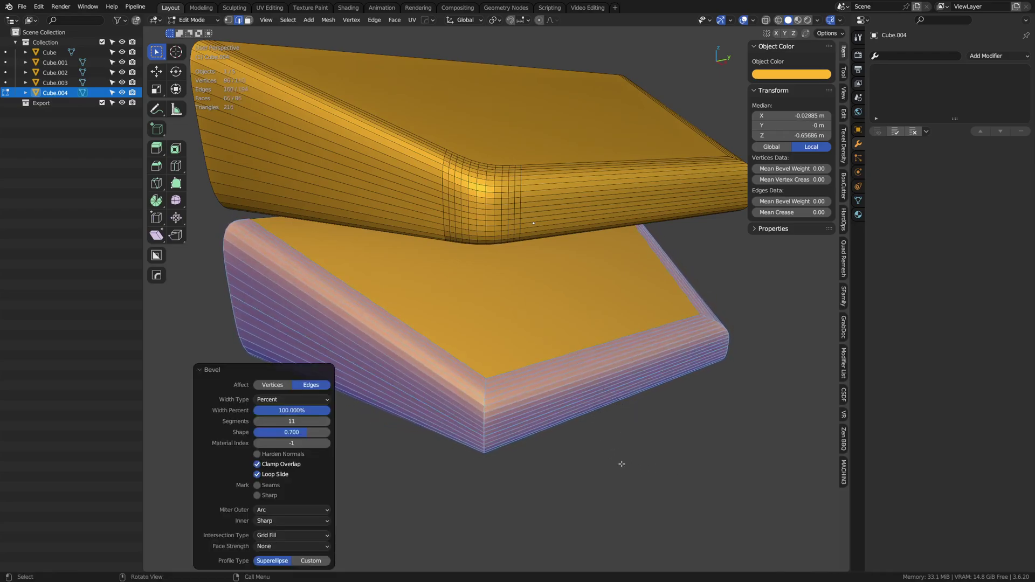
key("a")
key("m")
left_click(566, 450)
Bevel the lower copy's front corner edge loop about 0.534 m wide with 11 segments and return to Object Mode
left_click(488, 417, "alt")
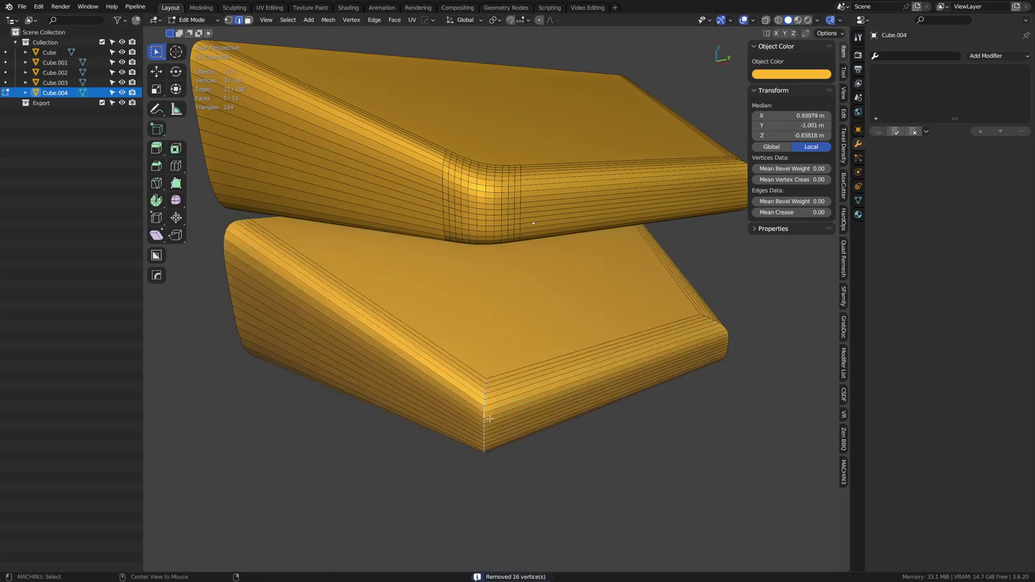
key("ctrl+b")
left_click(631, 453)
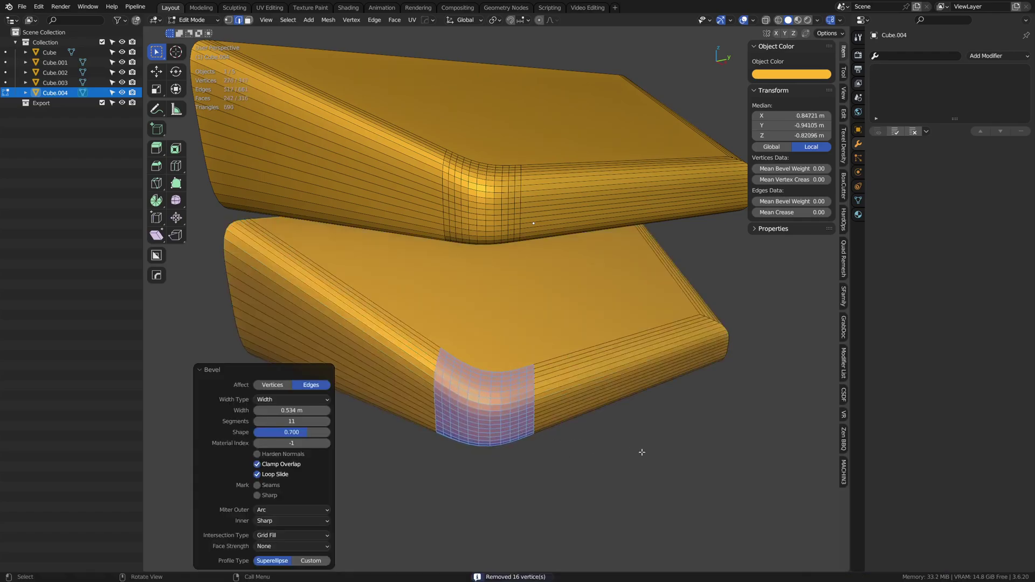
key("Tab")
Apply smooth shading without wireframe display to the lower and upper orange copies, then deselect everything
key("a")
left_click(515, 403)
right_click(515, 406)
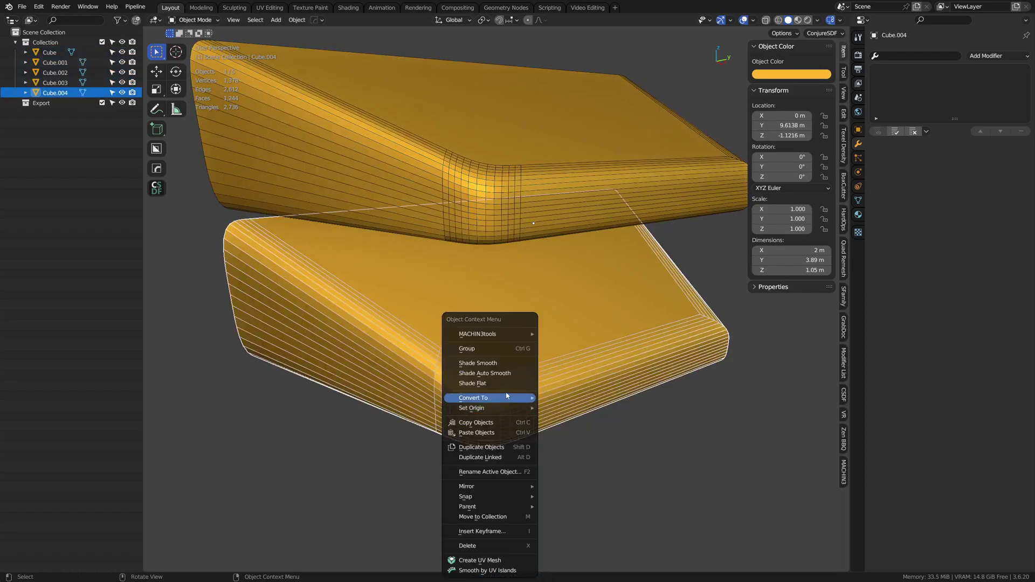
left_click(509, 397)
left_click(533, 221)
right_click(533, 221)
left_click(533, 220)
left_click(603, 409)
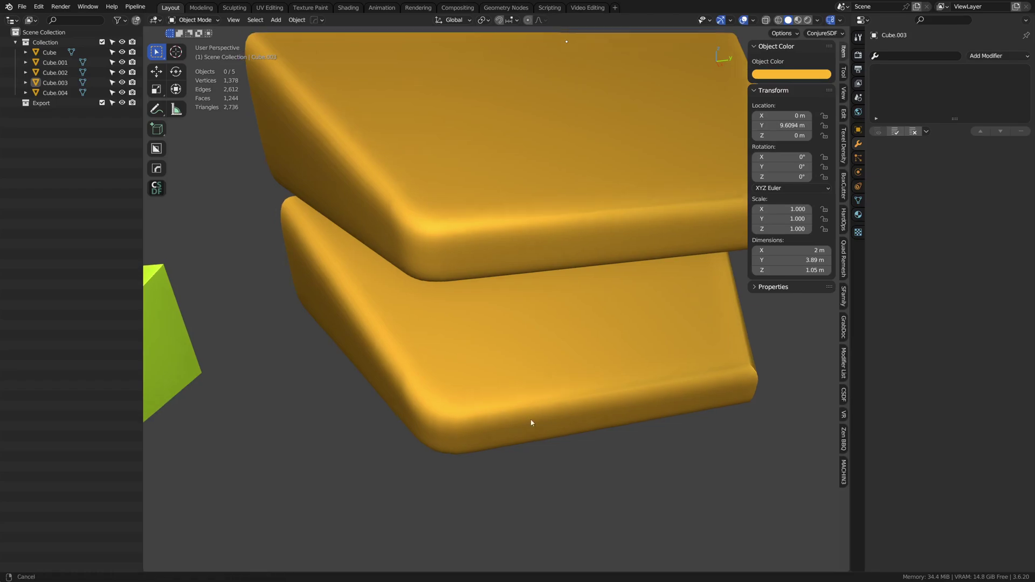
Examine the shading and the long side faces beside the upper orange copy's rounded corner, including its mesh in Edit Mode
middle_click_drag(532, 423, 569, 363)
scroll(510, 381, "up", 3)
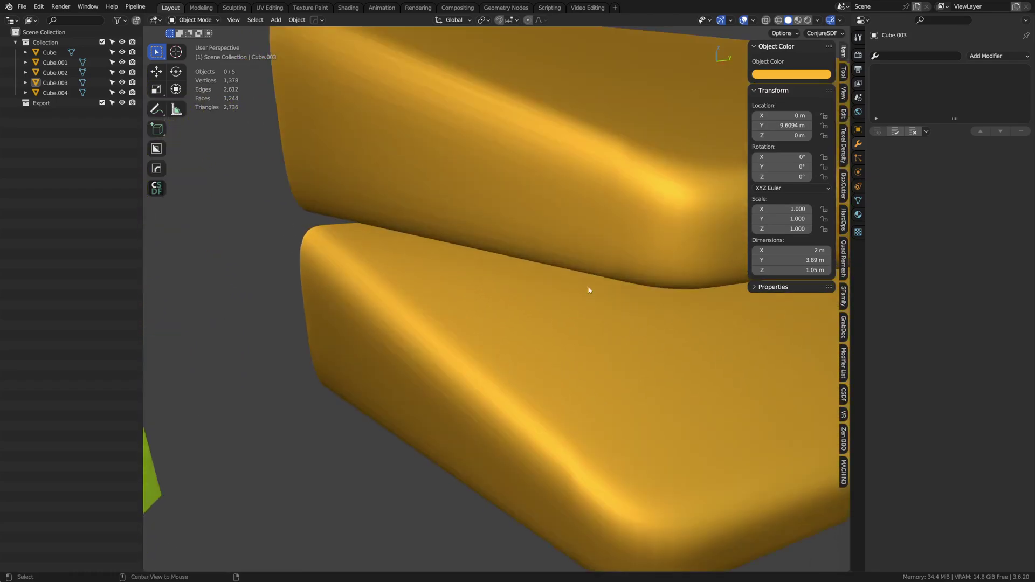
middle_click_drag(523, 186, 515, 322)
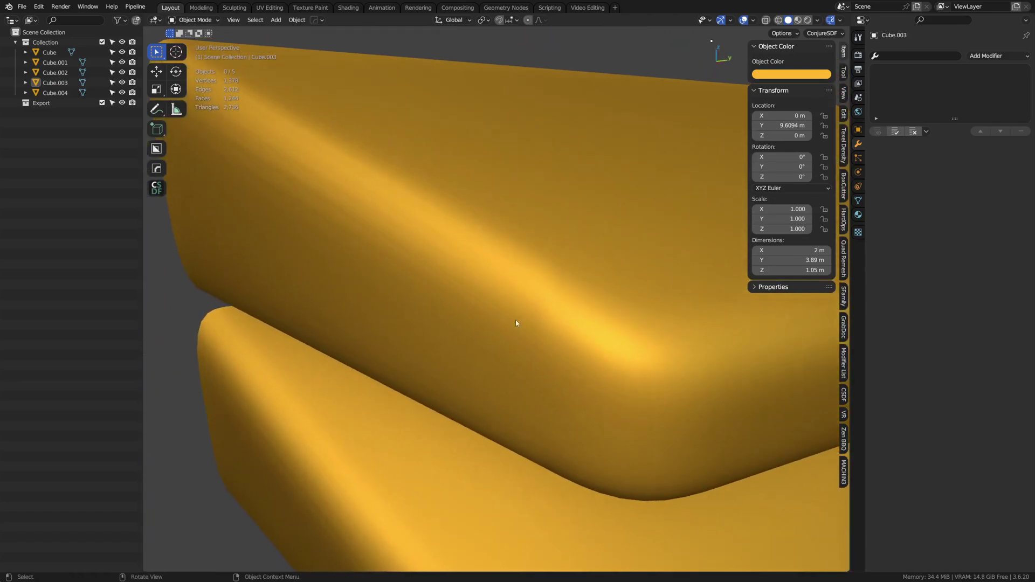
left_click(561, 358)
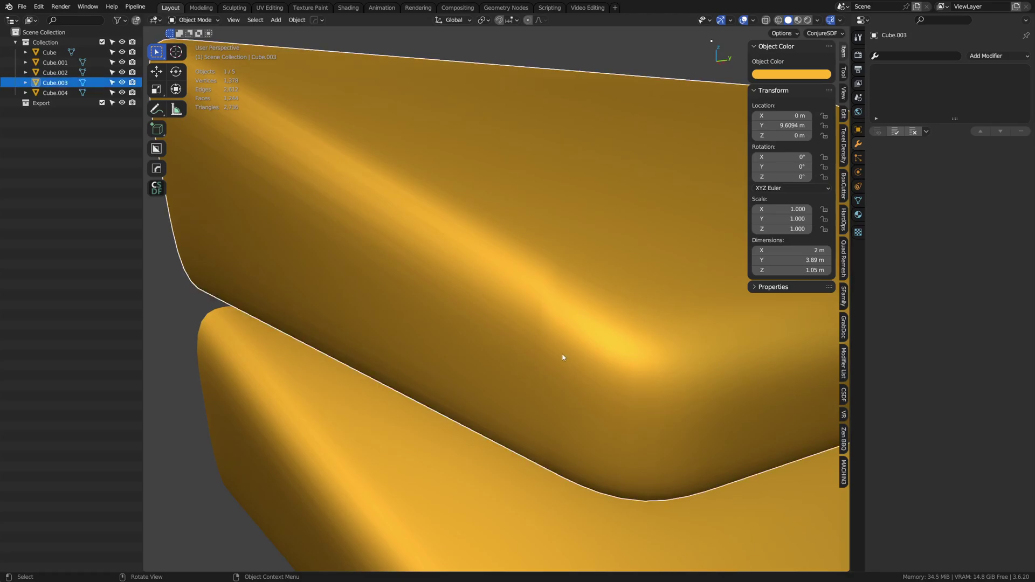
key("ctrl+Tab")
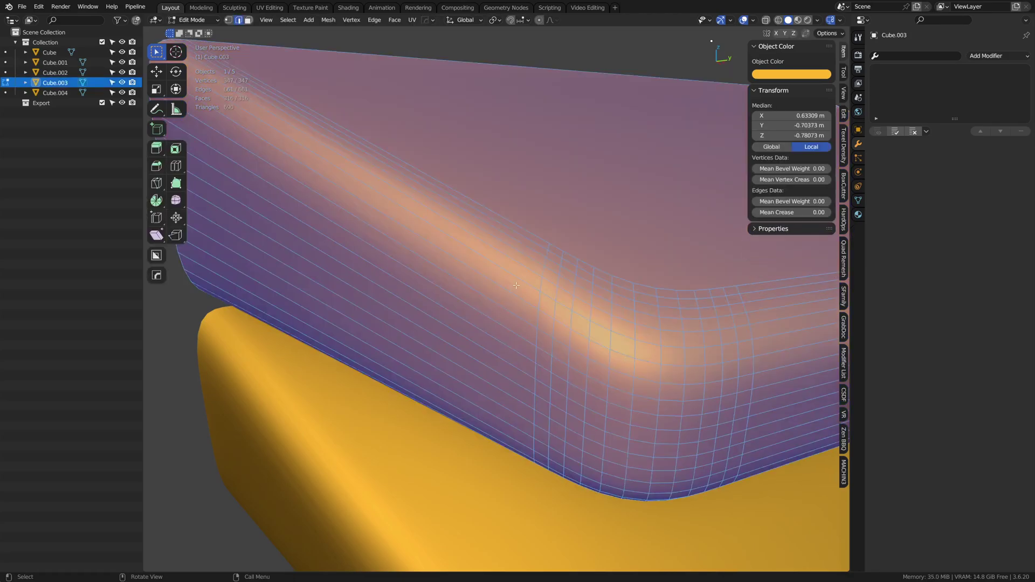
scroll(383, 287, "down", 5)
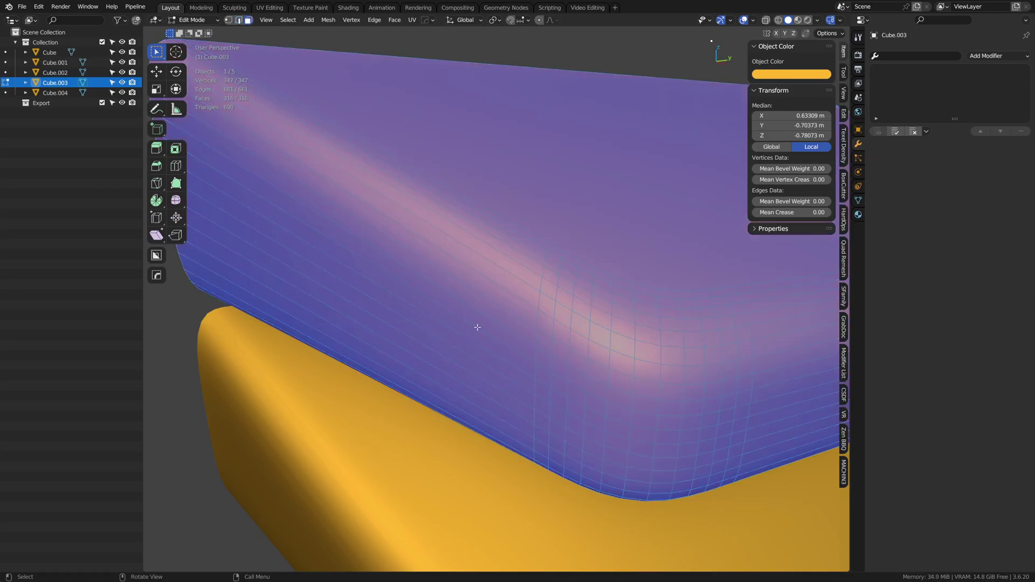
left_click(461, 281)
middle_click_drag(461, 280, 424, 317)
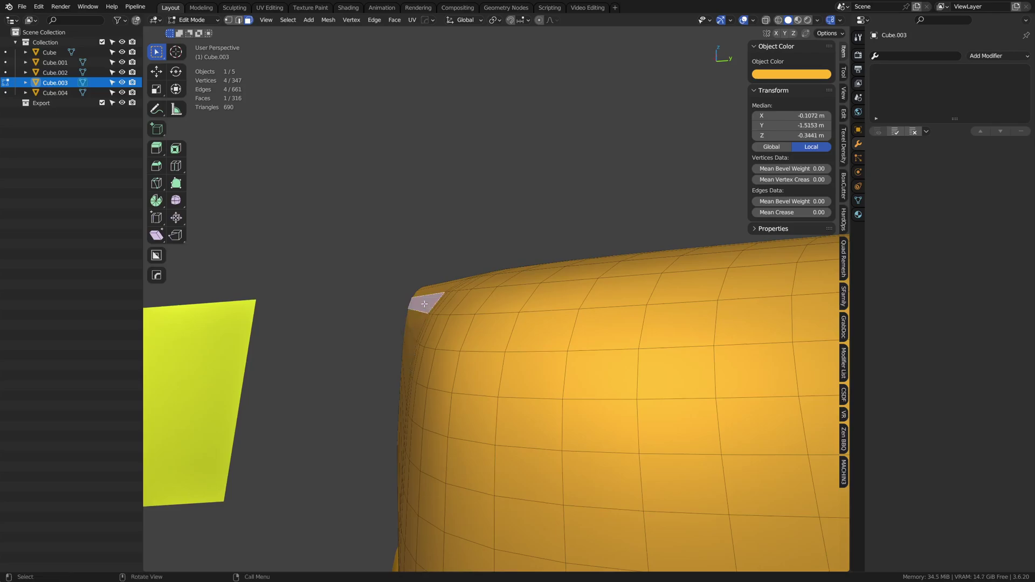
key("1")
left_click(404, 319)
key("g")
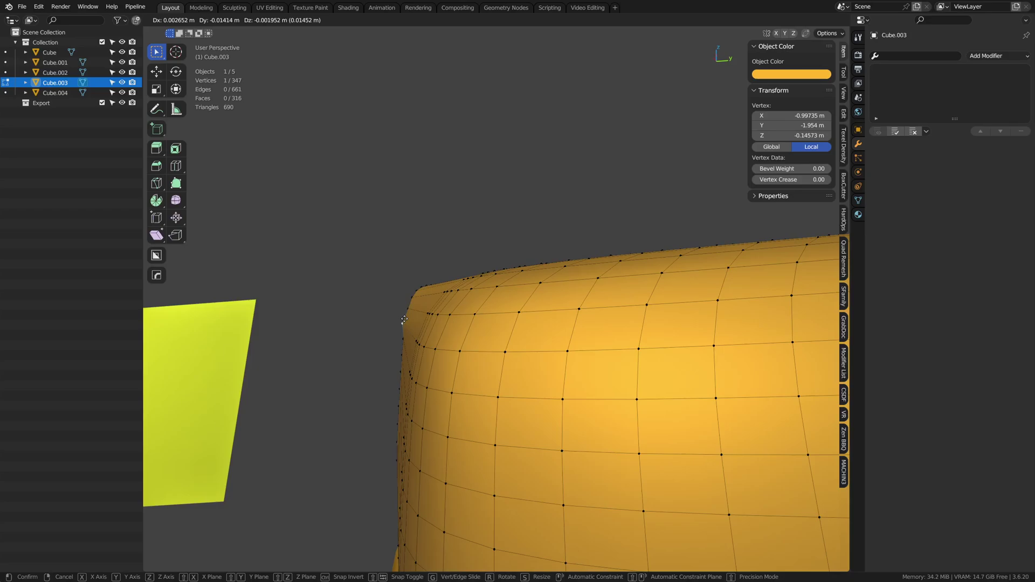
right_click(401, 321)
key("Tab")
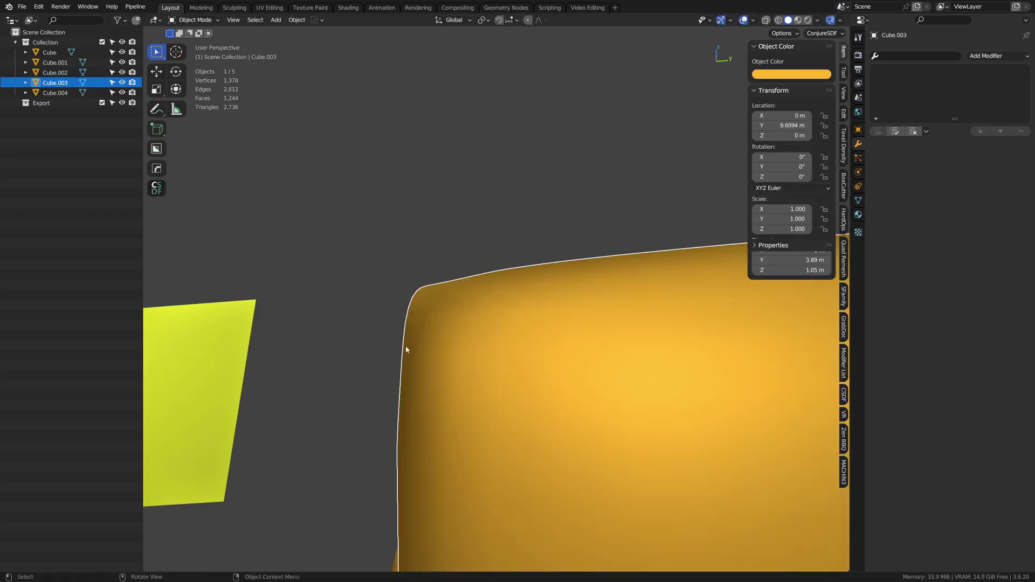
Add 22 evenly spaced vertical loop cuts across the upper orange copy's angled side face in Edit Mode
middle_click_drag(405, 347, 455, 317)
key("ctrl+Tab")
key("ctrl+Tab")
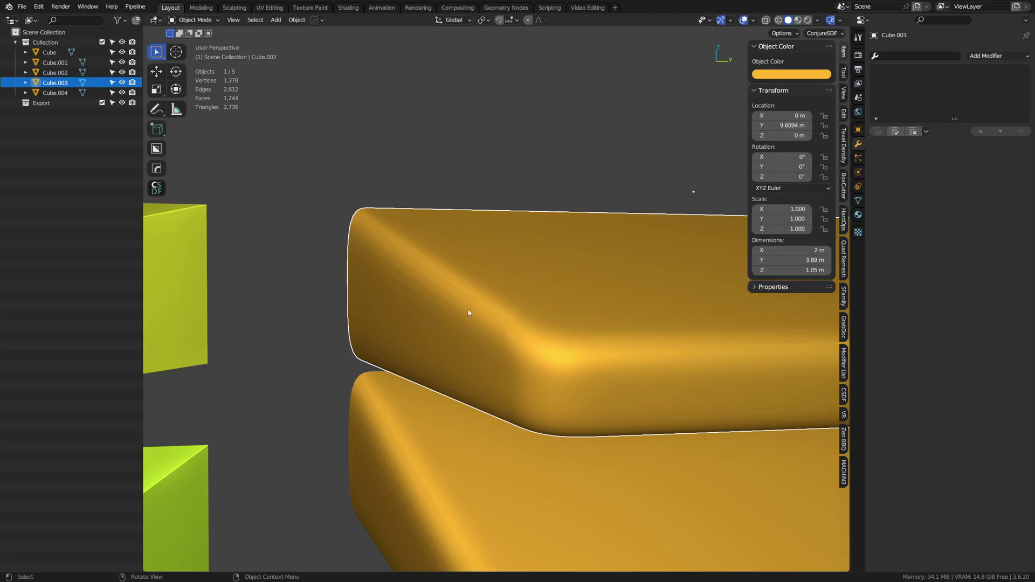
key("ctrl+Tab")
left_click(539, 321)
key("ctrl+r")
scroll(448, 318, "up", 13)
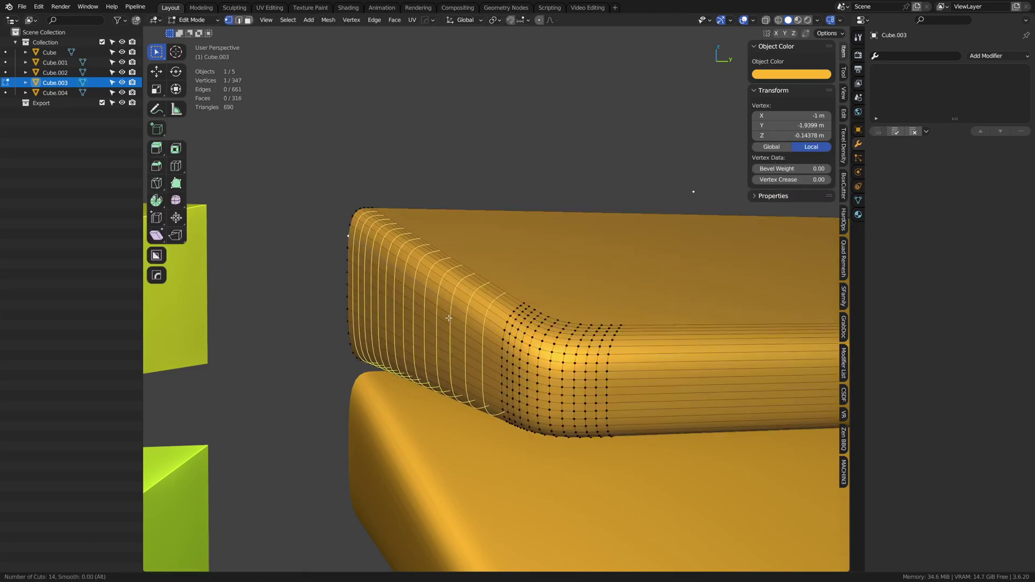
scroll(448, 318, "up", 8)
left_click(448, 319)
right_click(448, 318)
Transfer Edit Mode from the upper orange copy to the lower one
scroll(487, 394, "down", 5)
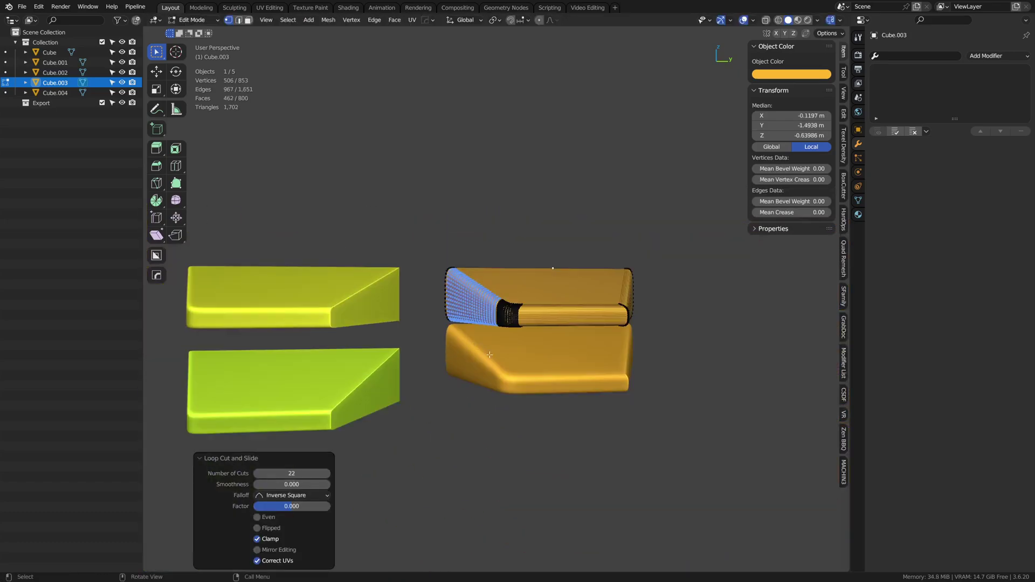
scroll(487, 394, "up", 3)
middle_click_drag(488, 389, 525, 347)
scroll(525, 346, "up", 2)
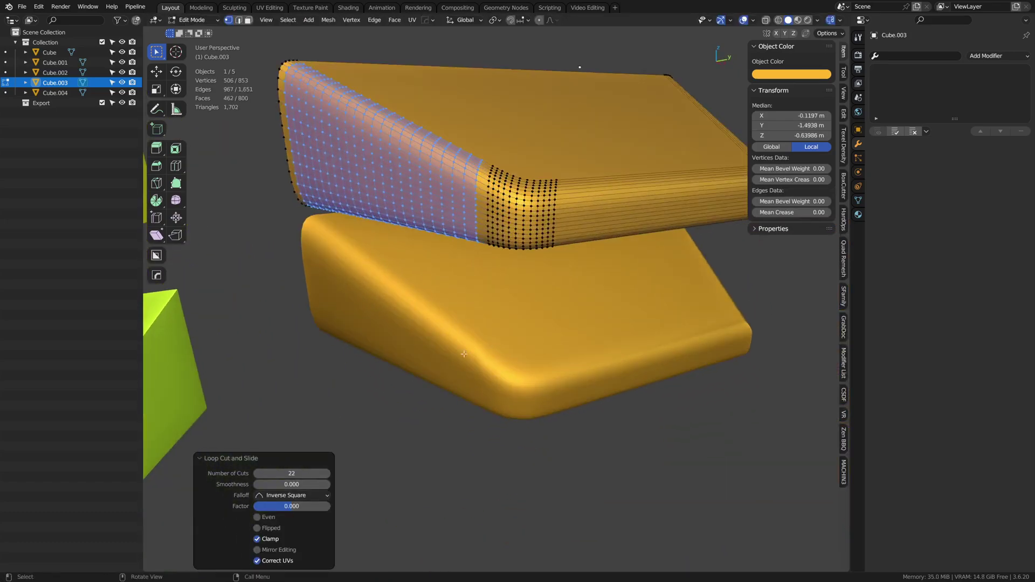
key("alt+q")
Try evenly spaced vertical loop cuts across the lower copy's angled side face and view the shading in Object Mode
scroll(415, 336, "up", 12)
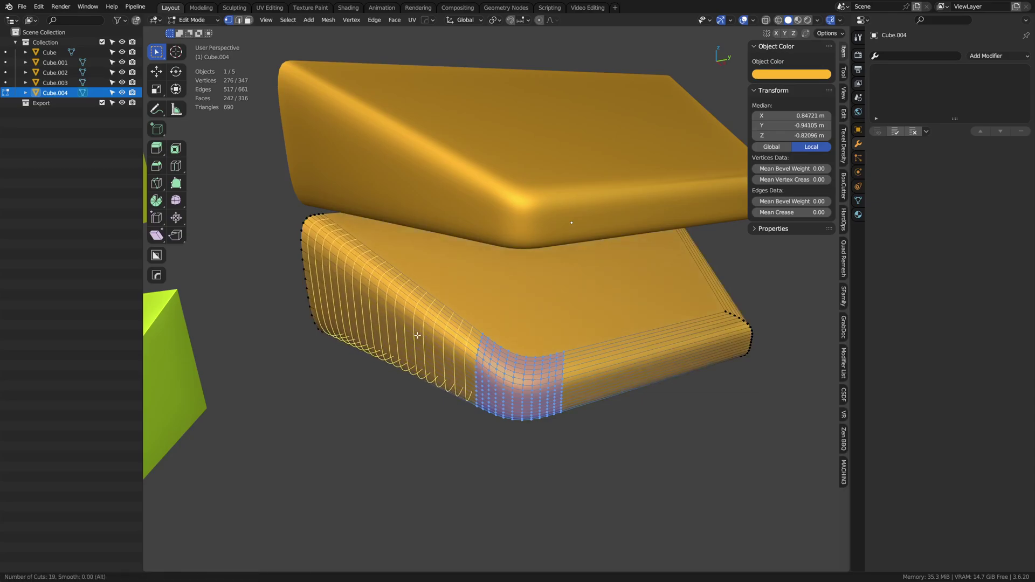
left_click(417, 335)
right_click(417, 336)
key("Tab")
scroll(516, 362, "down", 4)
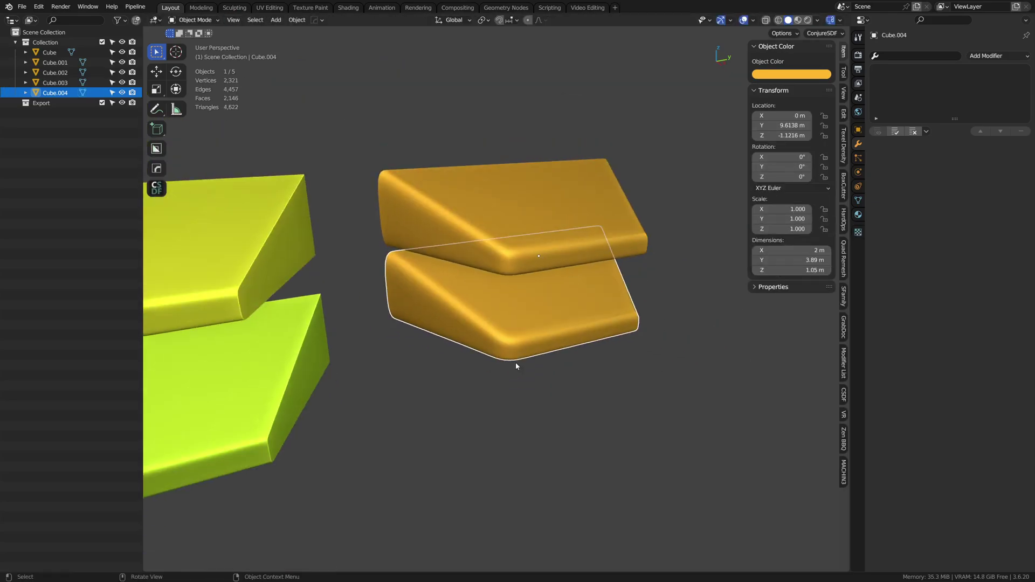
Recheck the lower copy in Edit and Object Mode and undo its vertical loop cuts
scroll(499, 349, "up", 2)
key("Tab")
scroll(495, 350, "up", 2)
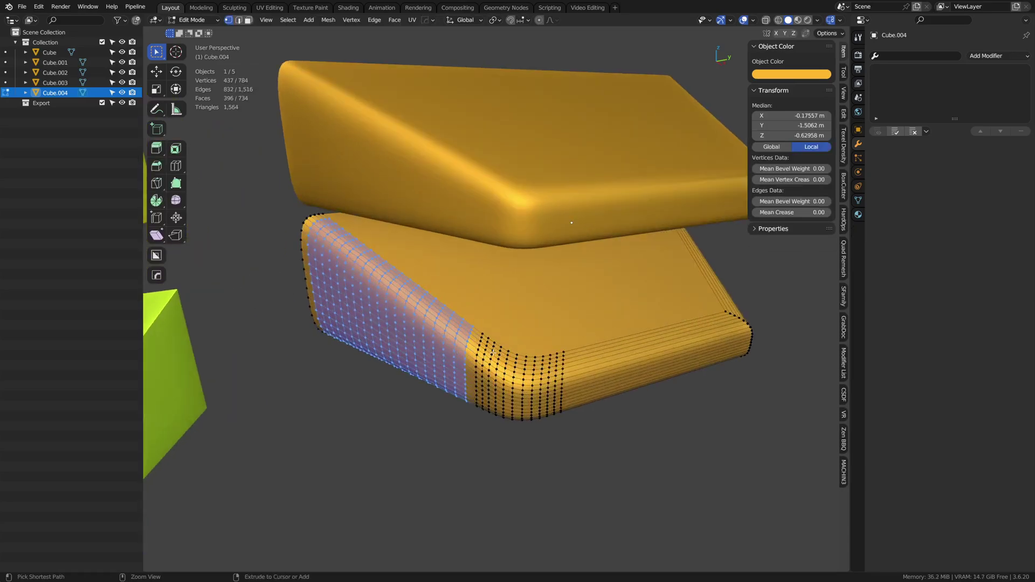
key("Tab")
key("Tab")
key("ctrl+z")
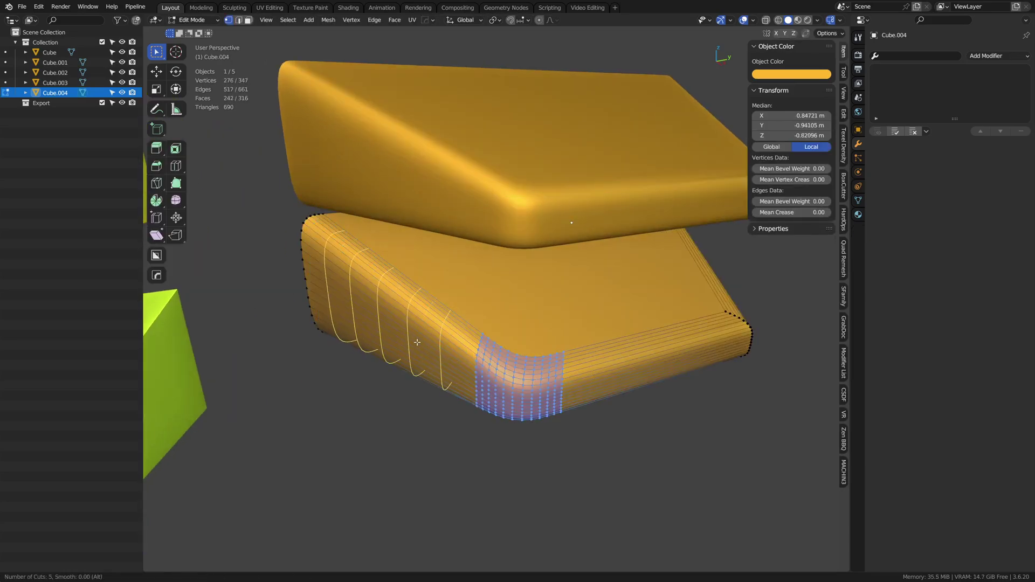
Add 27 evenly spaced vertical loop cuts across the lower copy's angled side face, then return to Object Mode and deselect all
scroll(417, 342, "up", 20)
left_click(421, 337)
right_click(421, 337)
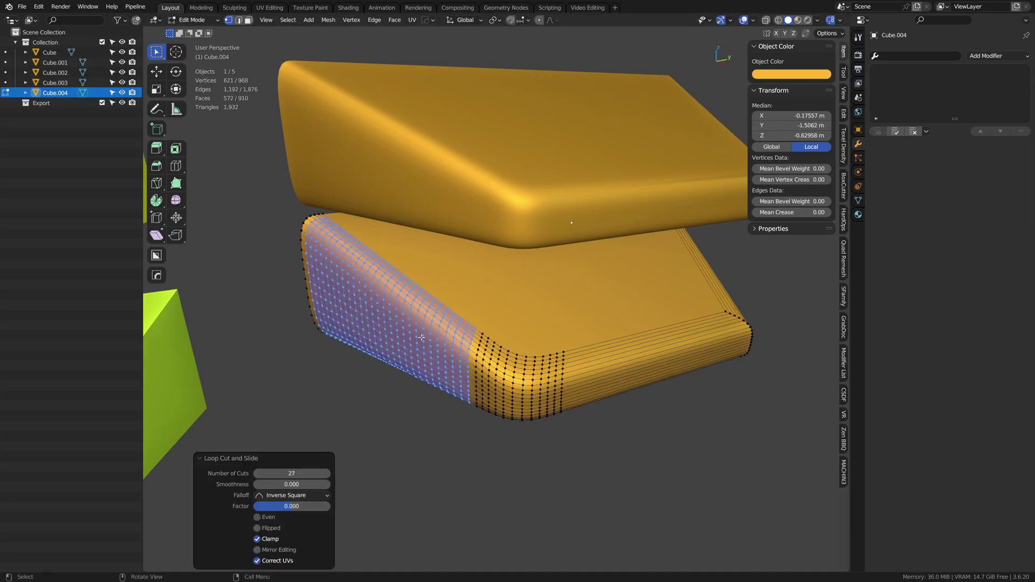
key("Tab")
key("alt+a")
Change the upper orange copy's object color to bright green
middle_click_drag(439, 360, 421, 344)
scroll(420, 344, "down", 3)
left_click(503, 273)
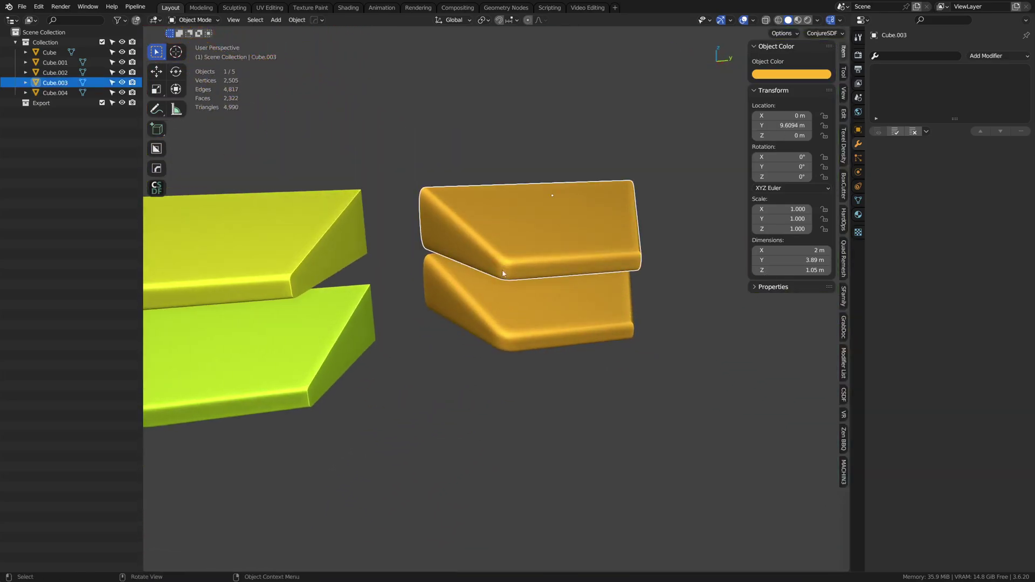
left_click(789, 73)
left_click_drag(778, 169, 785, 166)
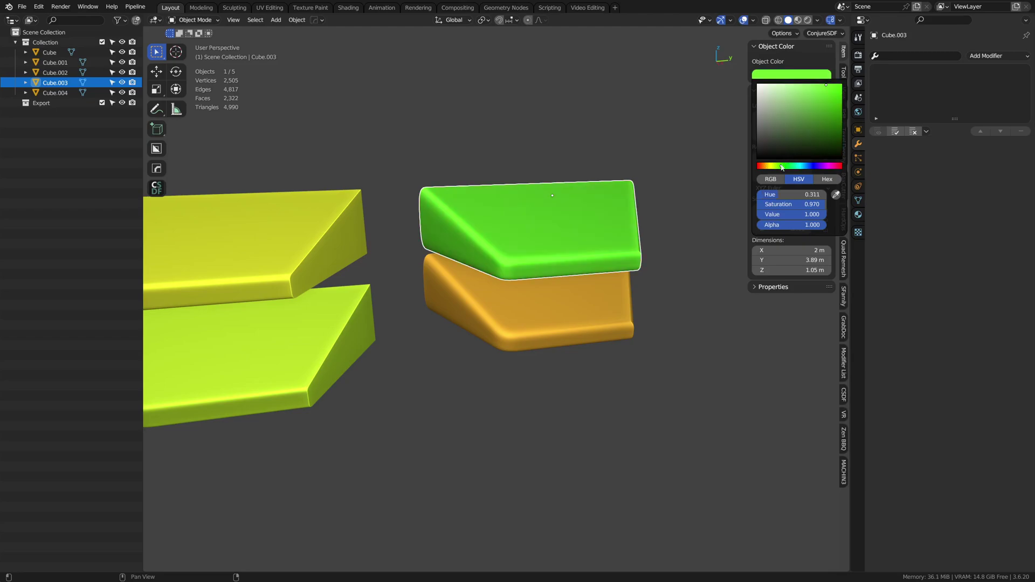
Change the lower orange copy's object color to a slightly bluer green and deselect it
left_click(527, 320)
left_click(778, 74)
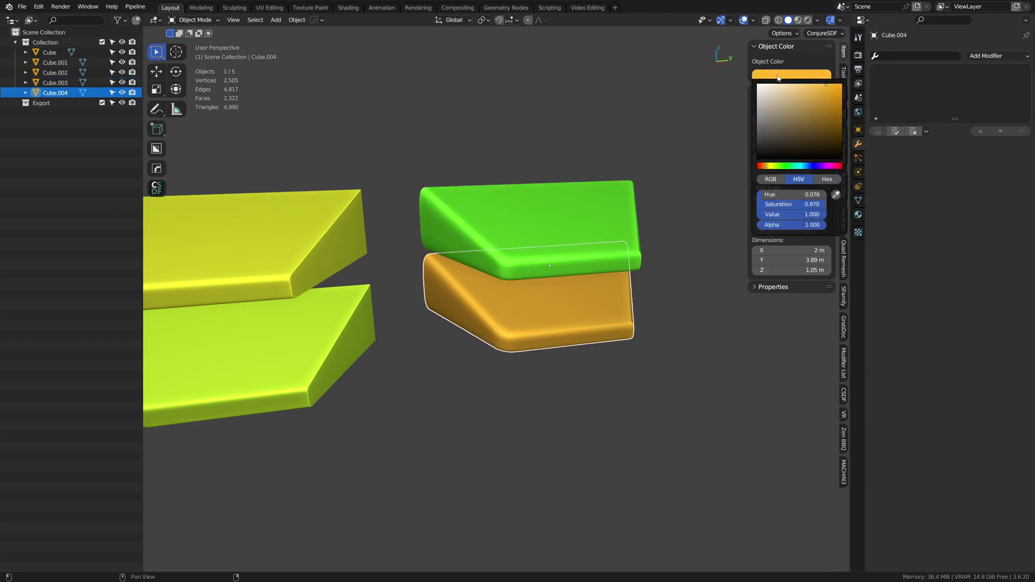
left_click(783, 166)
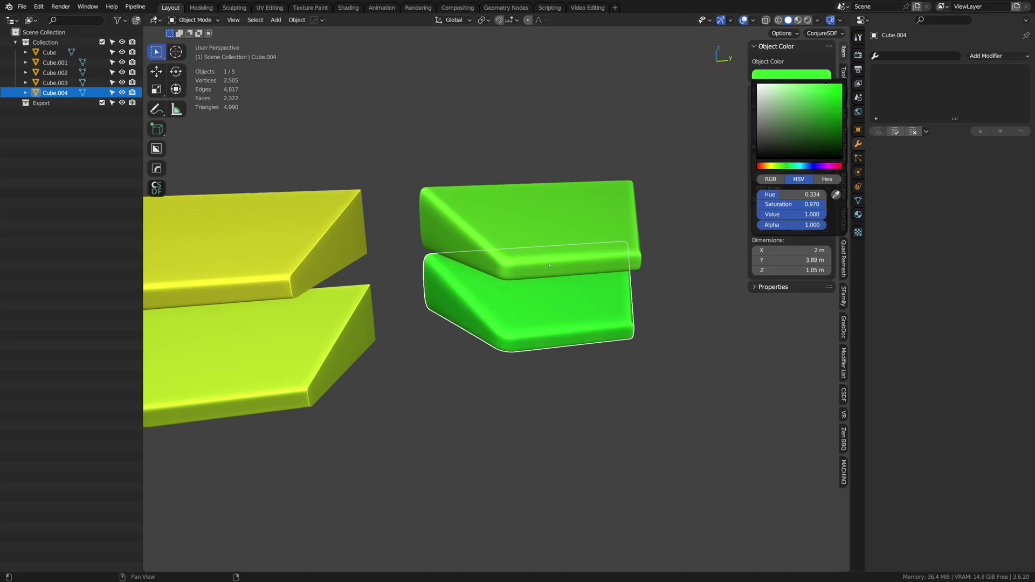
left_click(667, 267)
middle_click_drag(667, 267, 528, 355)
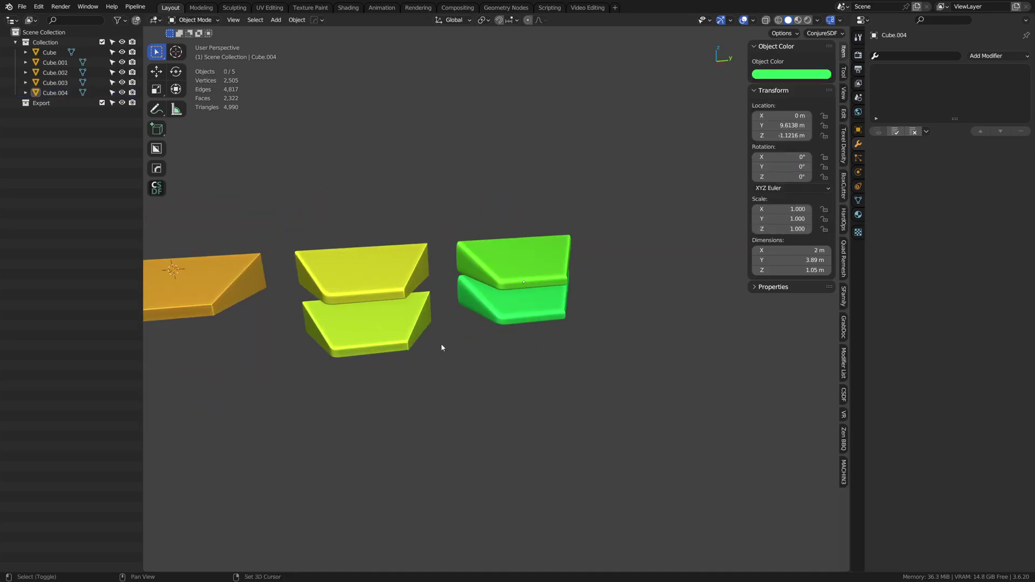
Symmetrize both green wedge copies across the Y axis, from negative to positive, and return to Object Mode
middle_click_drag(441, 346, 482, 309)
key("Tab")
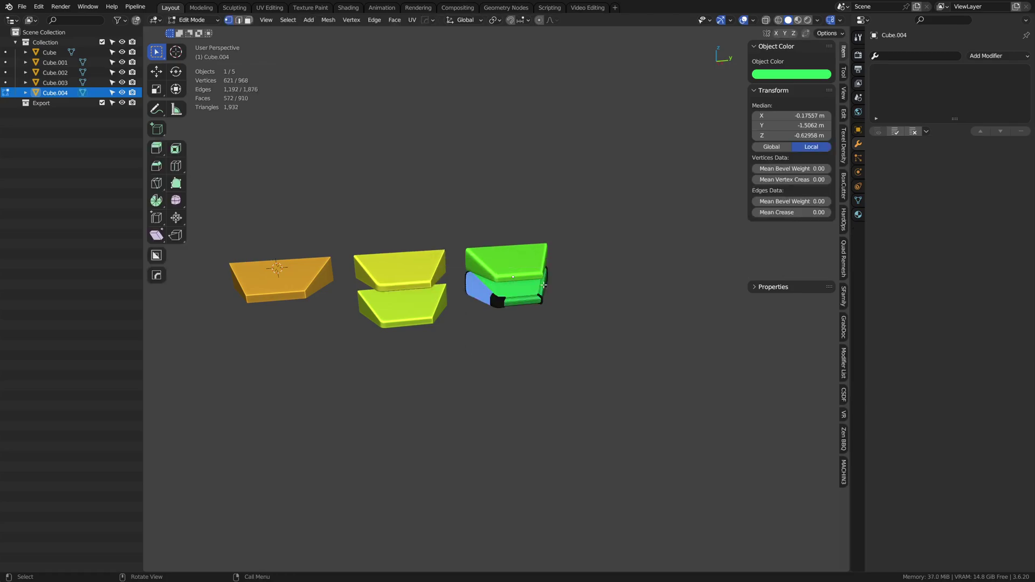
key("alt+x")
key("alt+q")
key("alt+x")
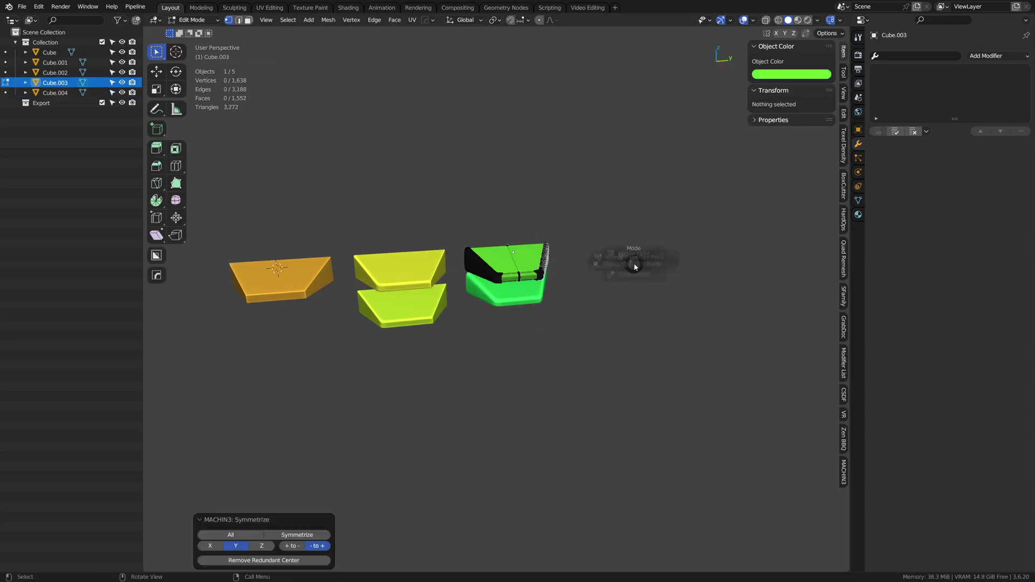
key("Tab")
Duplicate the orange wedge along Y, placing the copy at about Y 14.48 m beyond the green pair
left_click(294, 298)
key("shift+d")
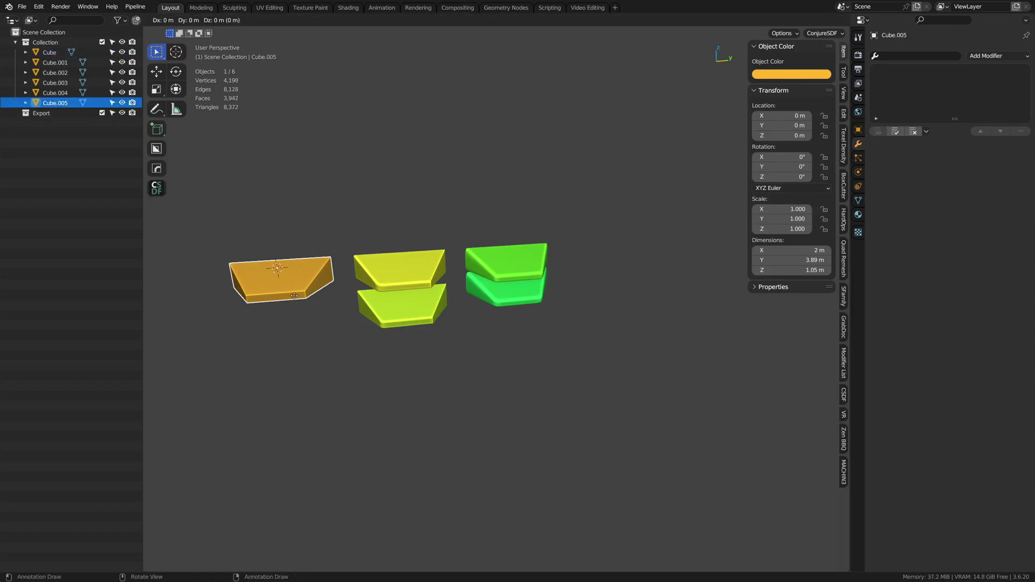
left_click(603, 267)
scroll(515, 308, "up", 7)
middle_click_drag(603, 267, 515, 322, "shift")
scroll(533, 332, "up", 2)
Slide the copy's upper front edge fully down onto its lower edge and merge the overlapping vertices by distance
key("ctrl+Tab")
left_click(531, 308)
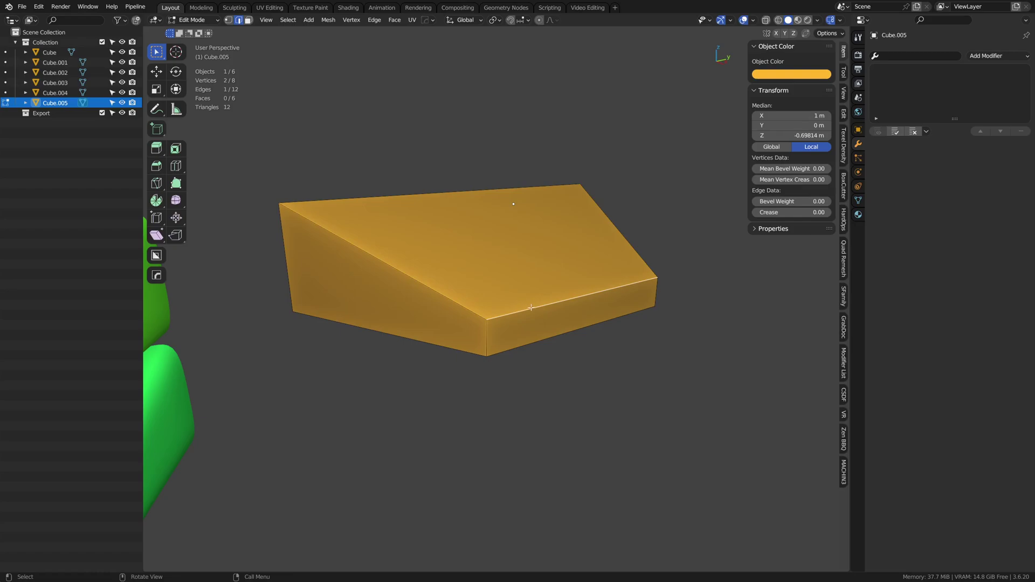
key("g")
key("g")
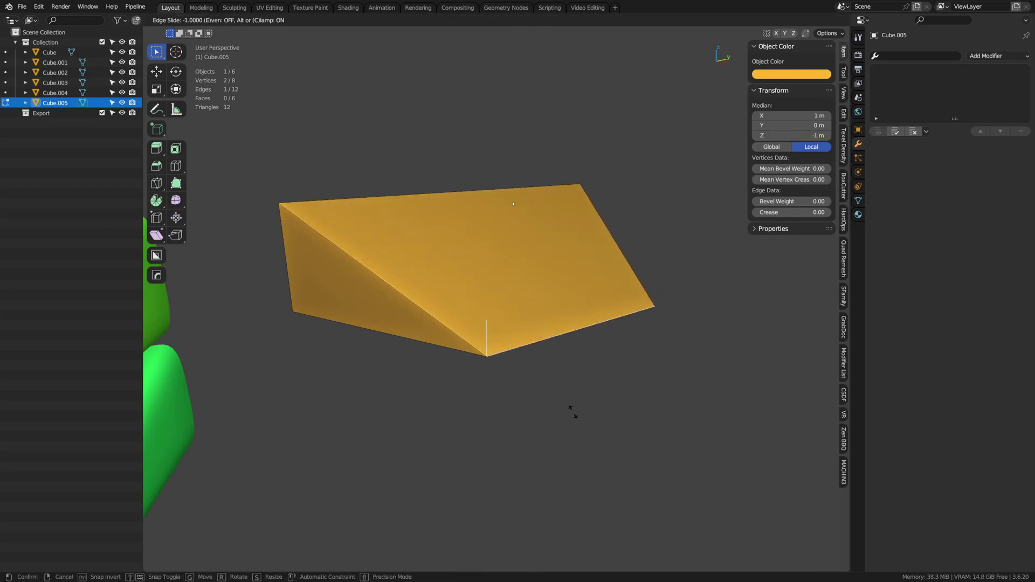
left_click(574, 408)
key("a")
key("m")
left_click(585, 360)
Try an 8-segment Bevel modifier with a 0.1828 m offset on the sharp-fronted copy, then delete that copy
key("Tab")
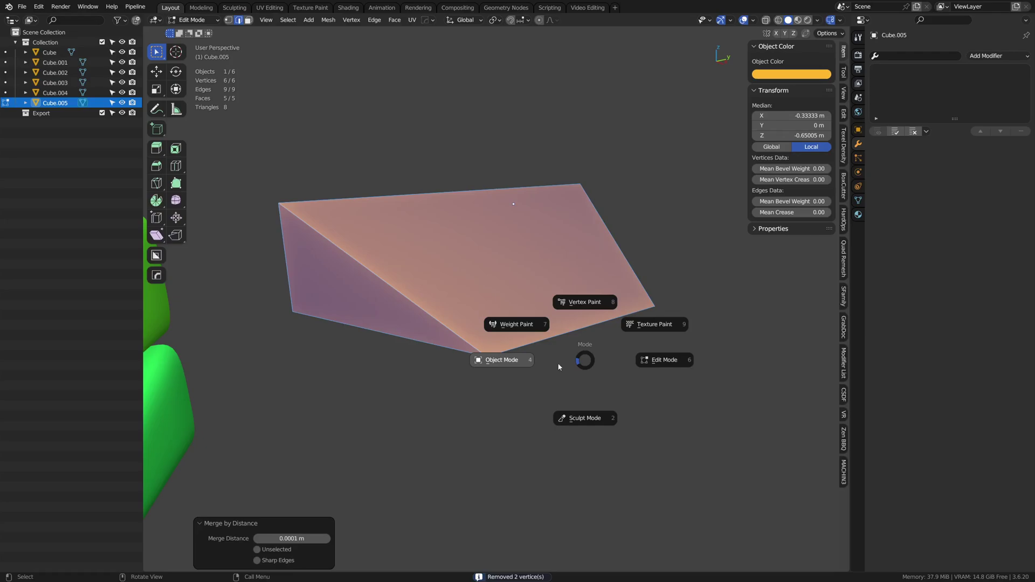
key("q")
left_click(580, 357)
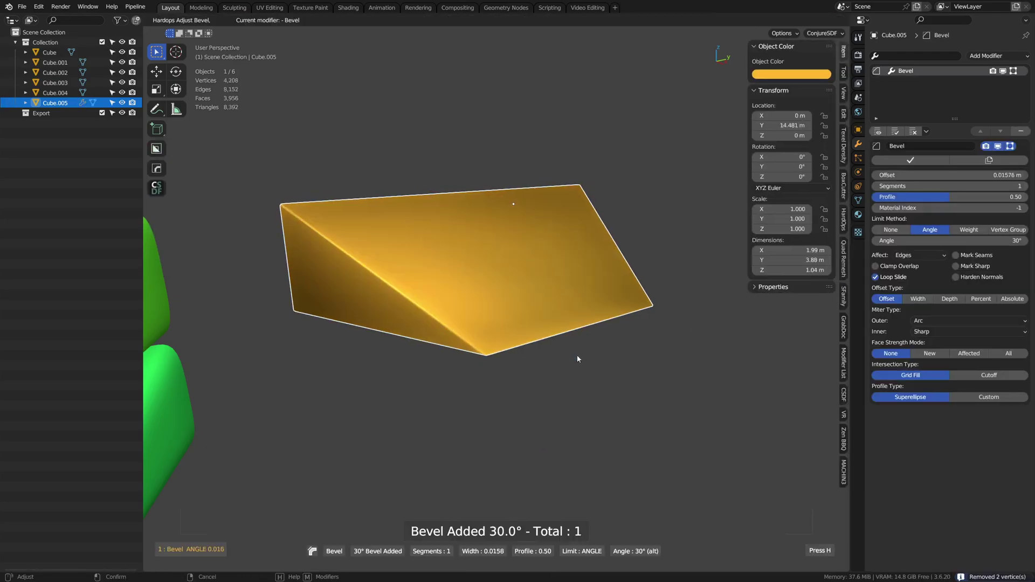
left_click(548, 356)
middle_click_drag(455, 386, 535, 379)
key("shift+w")
scroll(513, 340, "down", 6)
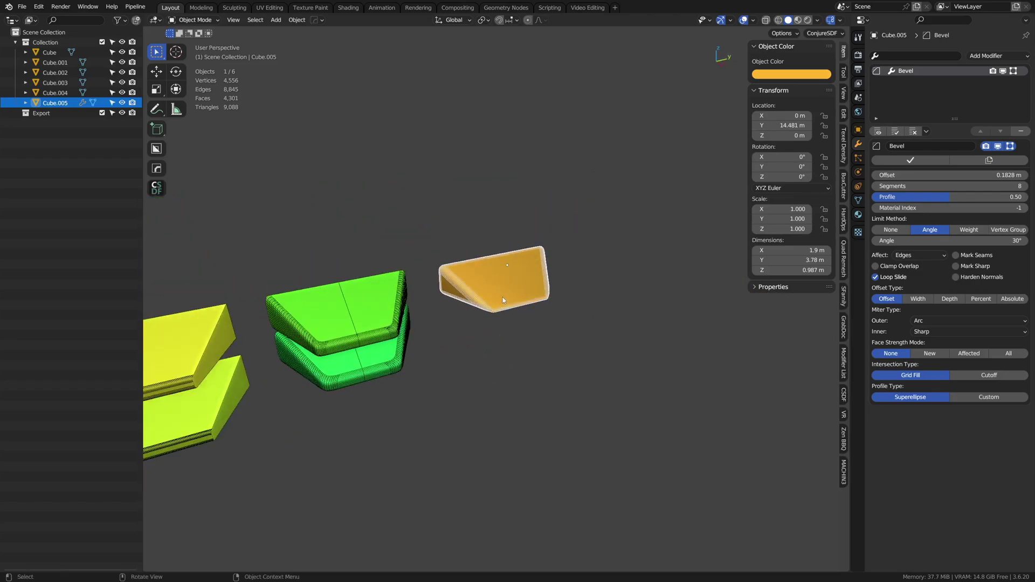
key("x")
left_click(500, 300)
Duplicate the original orange wedge 14.487 m along Y
scroll(494, 319, "down", 4)
middle_click_drag(221, 389, 310, 355, "shift")
left_click(305, 338)
key("shift+d")
key("x")
key("y")
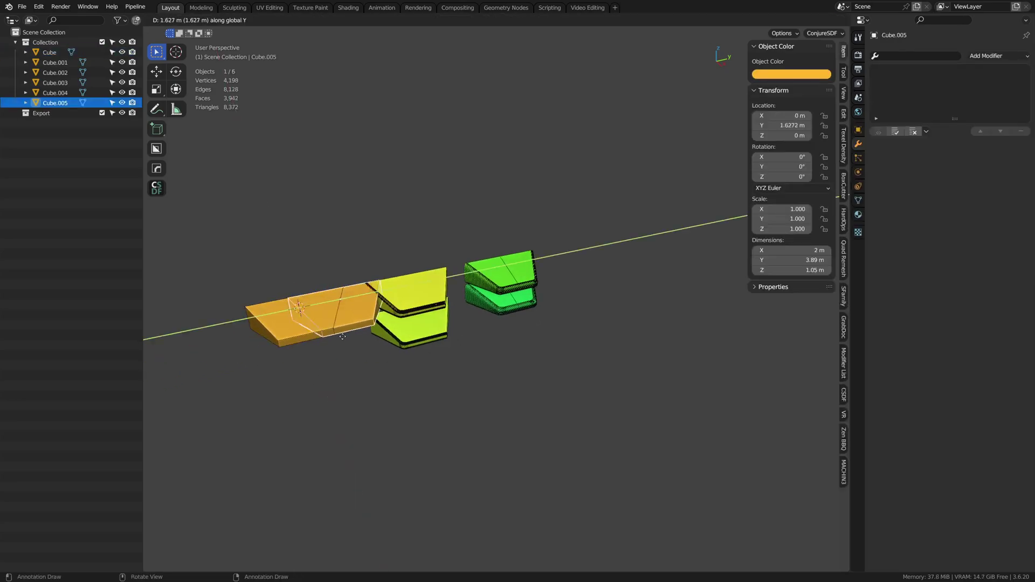
left_click(589, 296)
key("KP_Decimal")
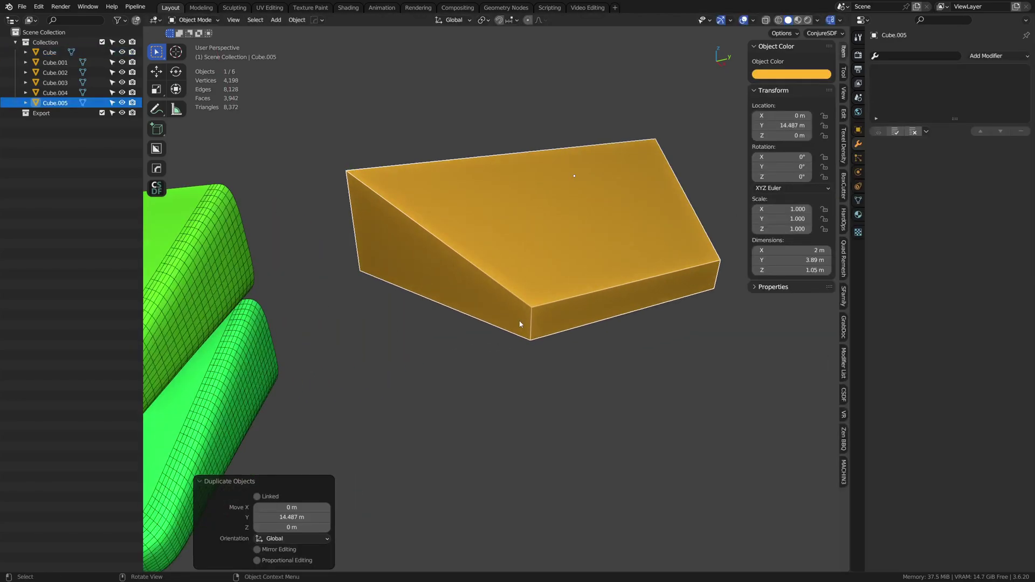
Add three loop cuts to the copy: one near the angled side, one near the front edge and one horizontal at about mid-height
key("Tab")
middle_click_drag(594, 328, 544, 307)
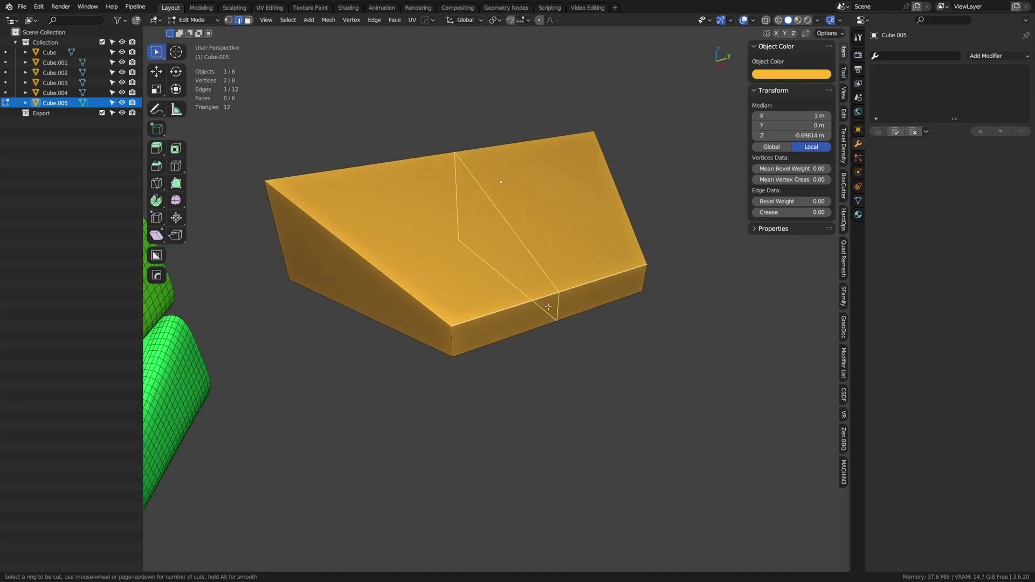
left_click(548, 307)
left_click(462, 329)
key("ctrl+r")
left_click(470, 335)
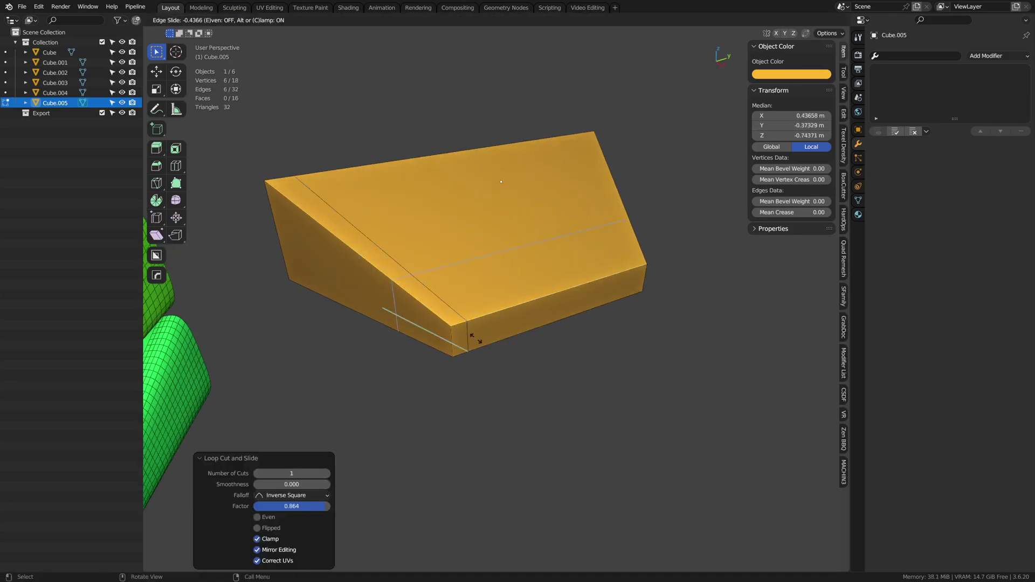
left_click(516, 368)
key("ctrl+r")
left_click(444, 338)
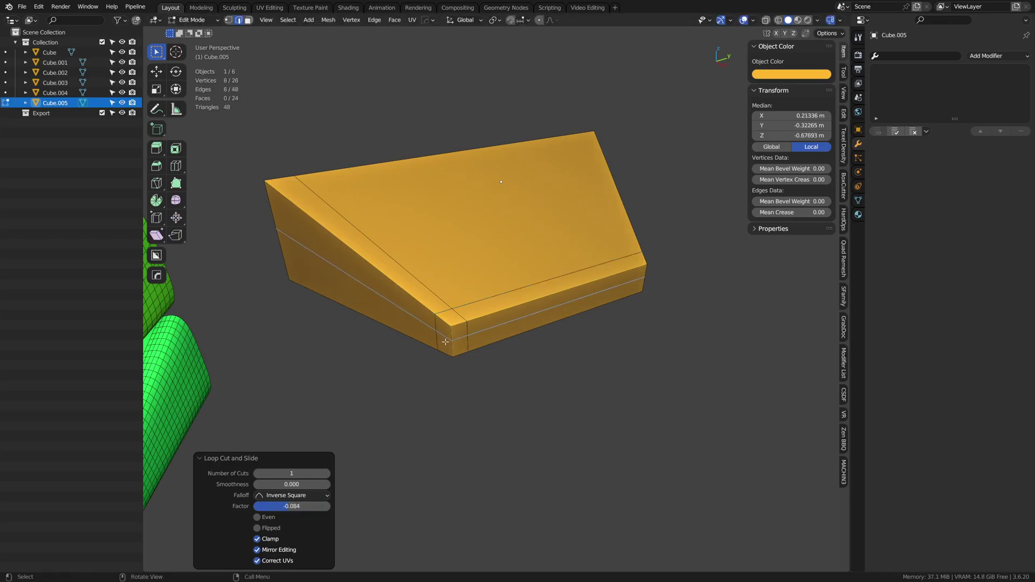
Add a loop cut close to the rear edge with factor 0.830 and two evenly spaced cuts between front and rear
middle_click_drag(450, 342, 515, 313)
key("ctrl+r")
left_click(385, 212)
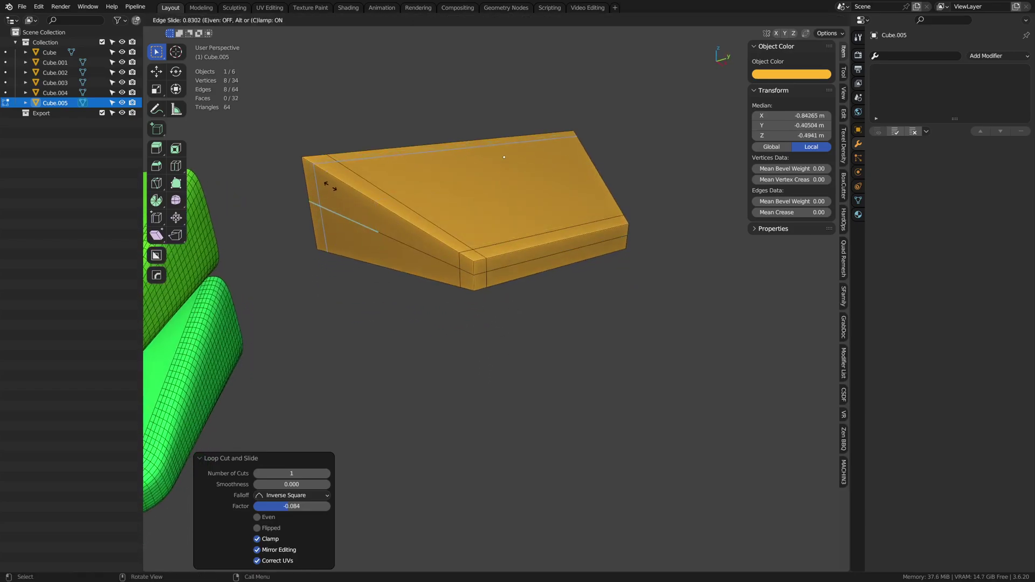
left_click(330, 186)
middle_click_drag(485, 232, 497, 313)
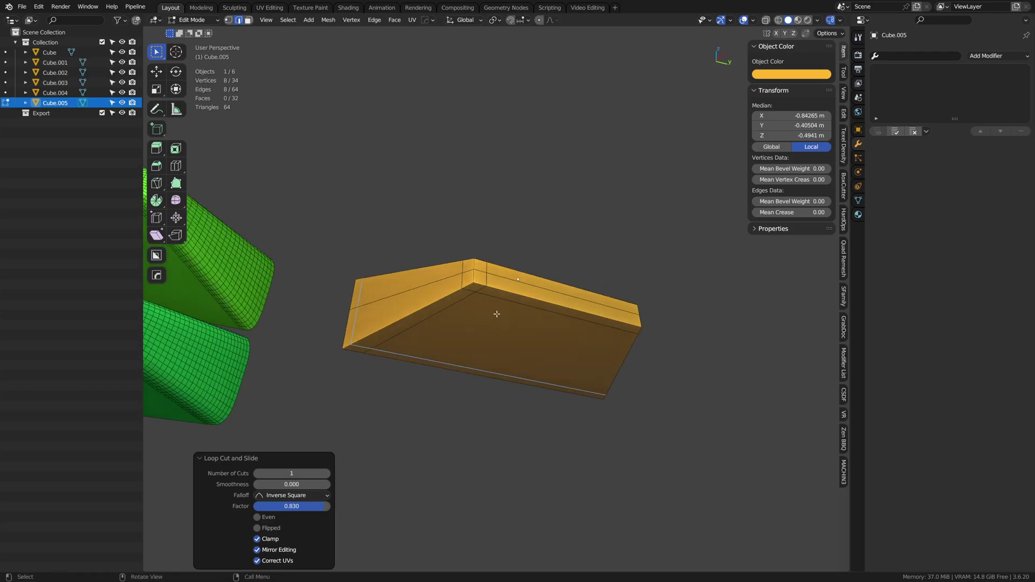
left_click(418, 322)
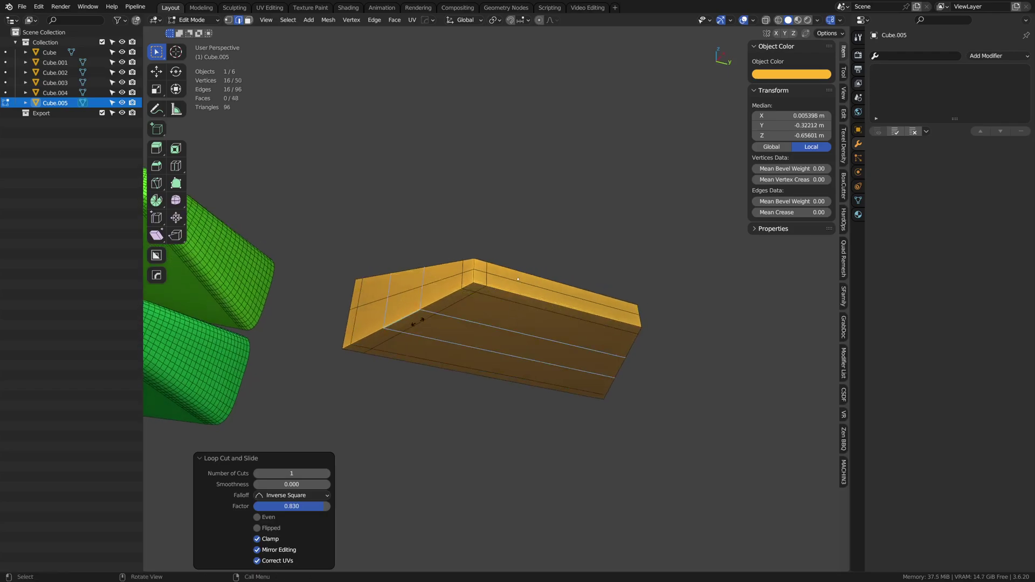
middle_click_drag(535, 278, 515, 374)
Symmetrize the wedge's loop cuts across positive Y and return to Object Mode
key("ctrl+Tab")
key("Escape")
key("alt+x")
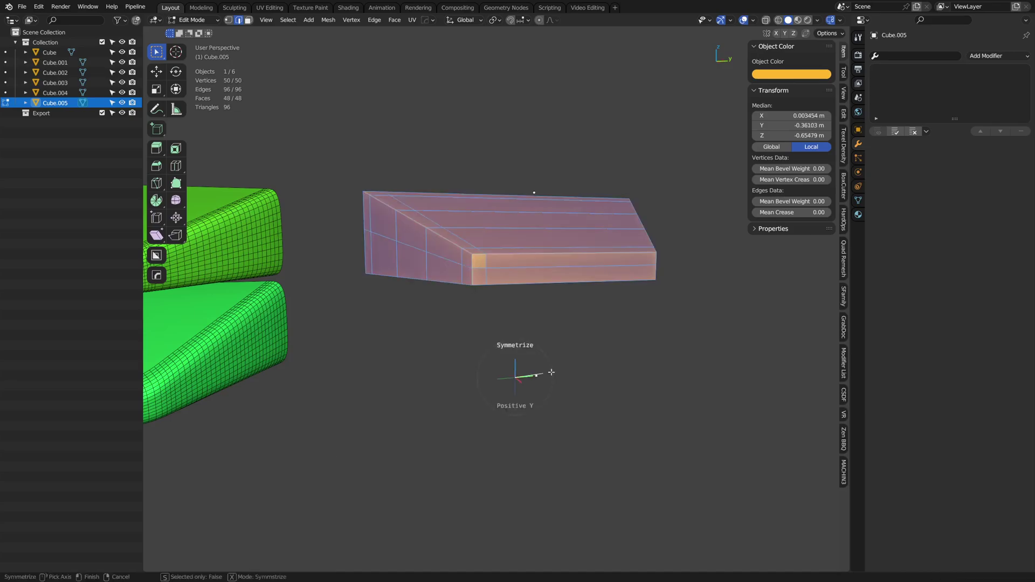
key("ctrl+Tab")
left_click(544, 373)
key("z")
key("Escape")
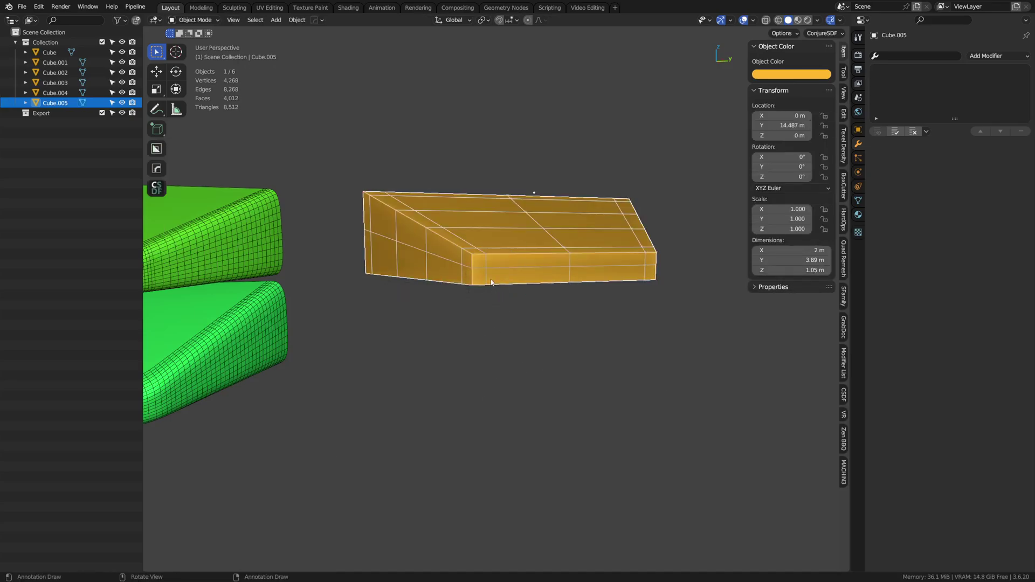
Duplicate the cut wedge and place the copy 1.2744 m below it along Z
key("shift+d")
key("g")
key("z")
left_click(503, 383)
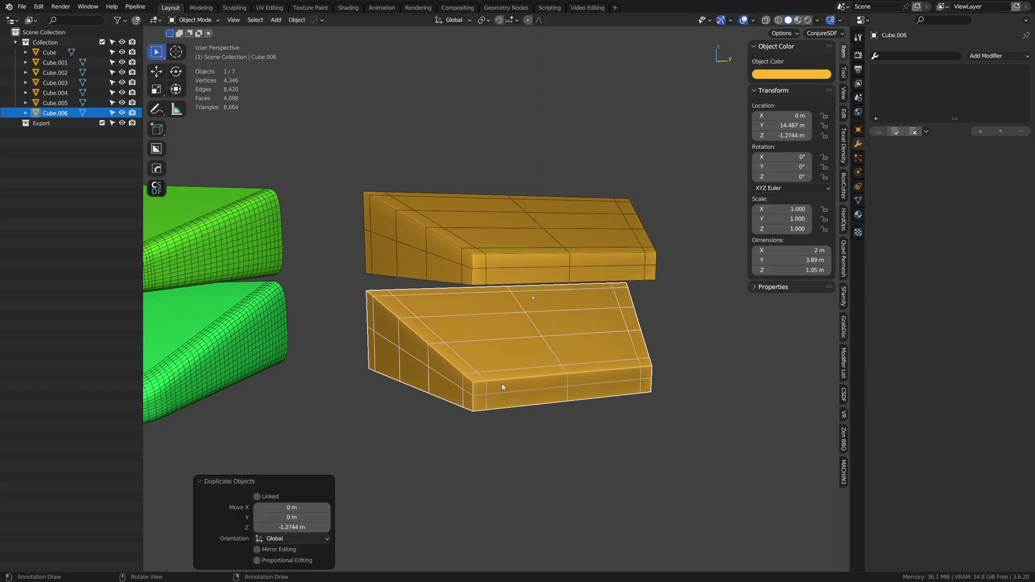
Replace the lower copy's horizontal edge loop with two evenly spaced horizontal loop cuts and return to Object Mode
key("Tab")
left_click(514, 391, "alt")
key("ctrl+x")
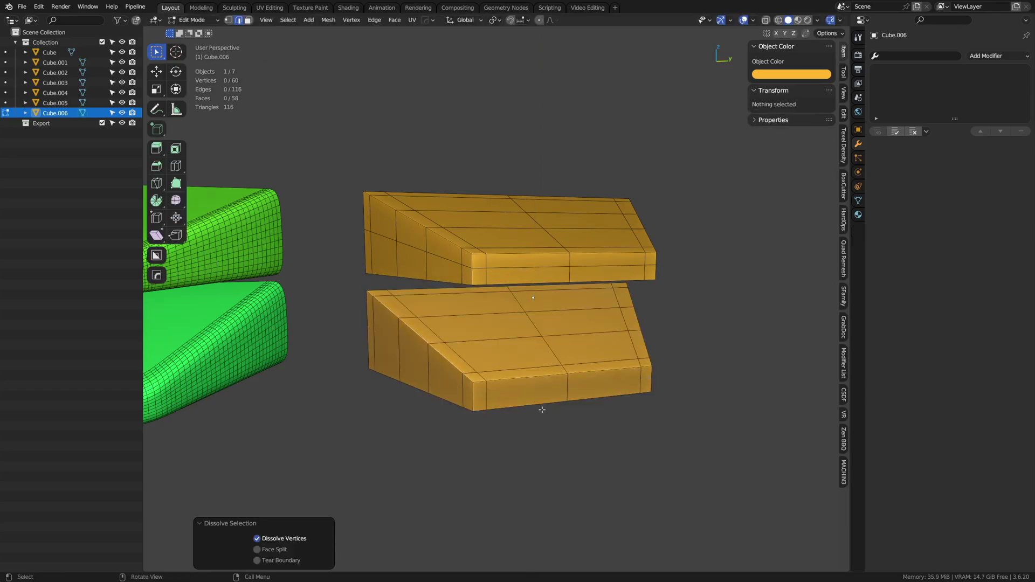
middle_click_drag(516, 406, 519, 395, "shift")
key("ctrl+r")
scroll(481, 393, "up", 1)
left_click(480, 393)
right_click(480, 393)
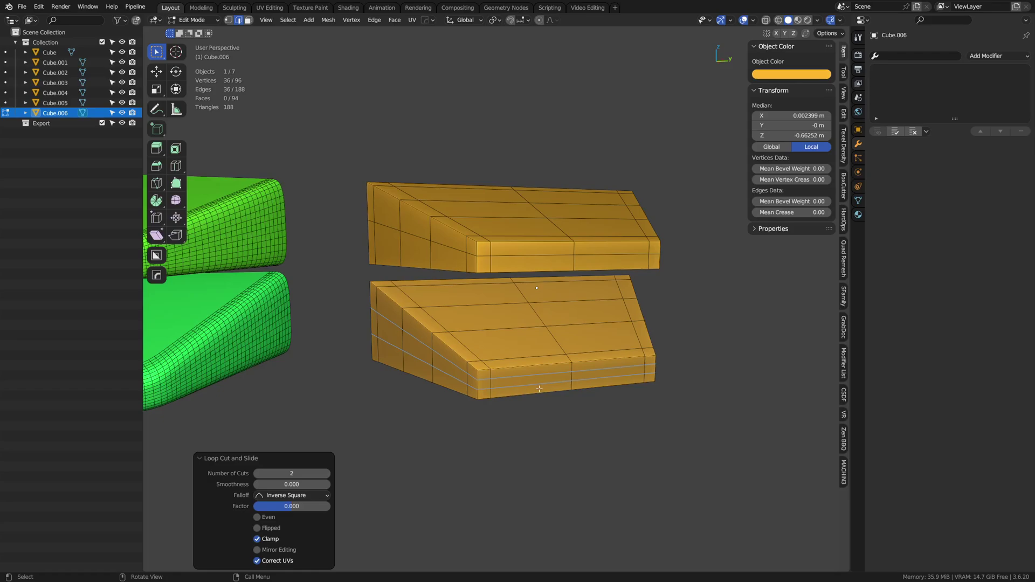
key("ctrl+Tab")
left_click(486, 396)
Add Subdivision modifiers with viewport level 3 to the upper and lower orange copies
left_click(508, 250)
key("ctrl+1")
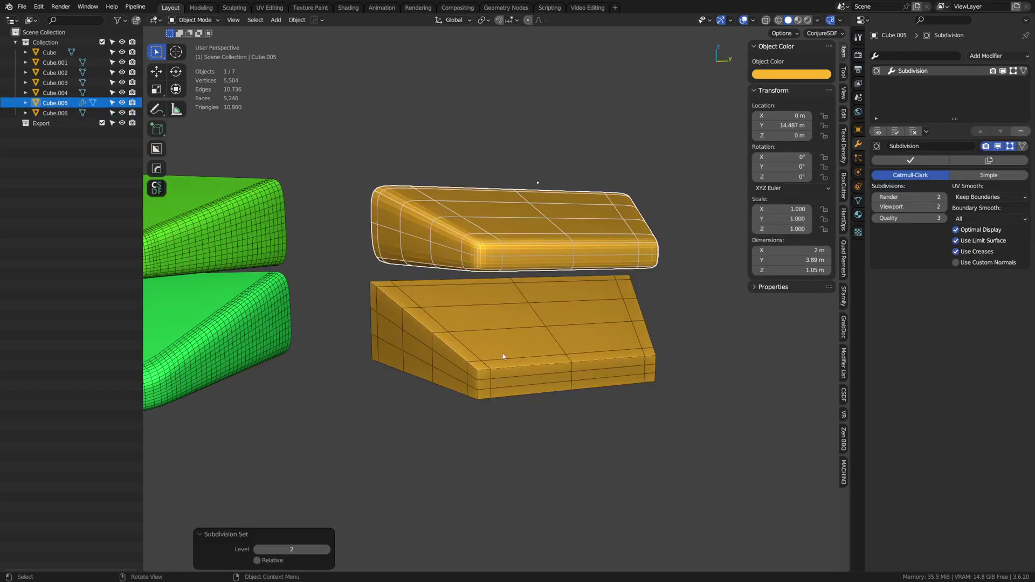
left_click(499, 368)
key("ctrl+1")
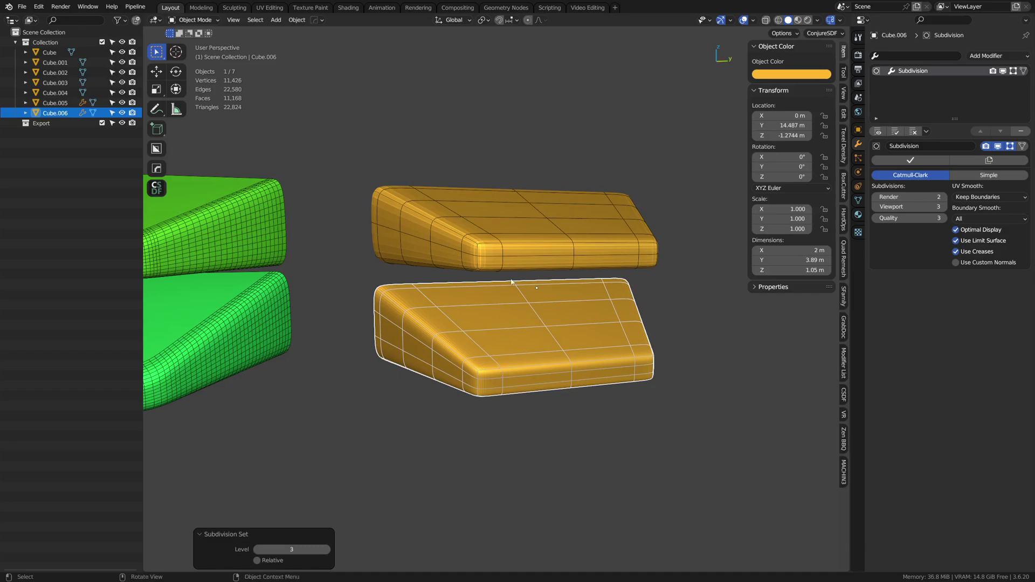
Apply Shade Smooth to both subdivided orange copies
left_click(506, 248)
right_click(506, 248)
left_click(506, 253)
left_click(498, 360)
right_click(498, 361)
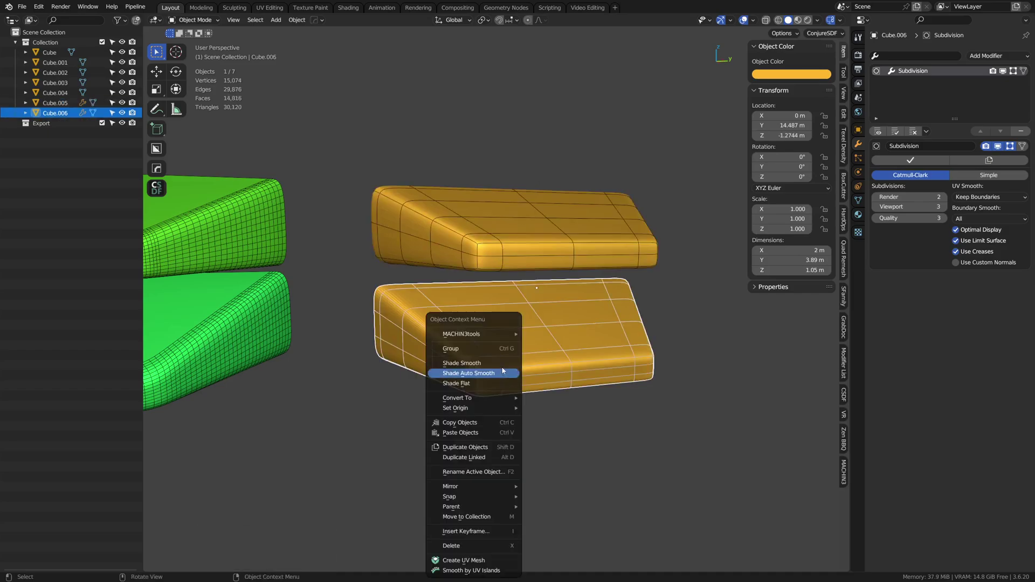
left_click(492, 366)
Examine the corner rounding and shading of both subdivided copies from several angles, with the wireframe hidden and shown
key("alt+a")
key("shift+z")
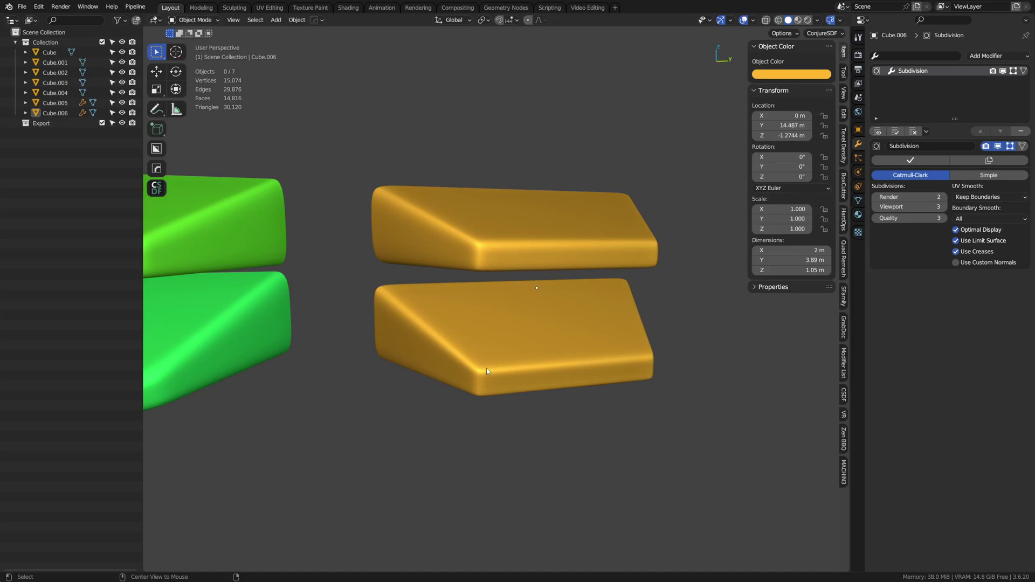
middle_click(486, 367, "alt")
scroll(523, 316, "up", 3)
scroll(523, 318, "up", 5)
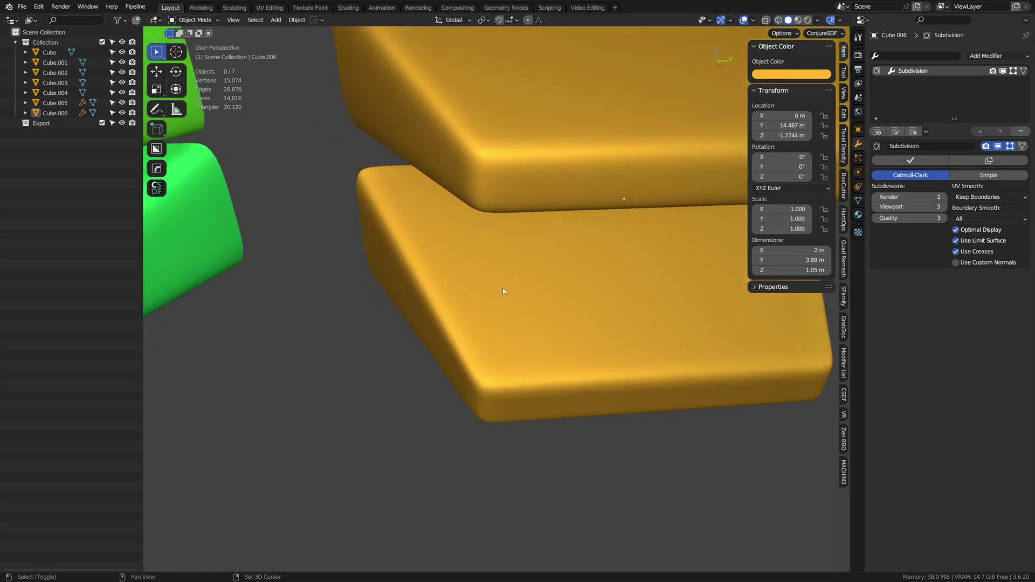
middle_click_drag(493, 338, 541, 333)
key("shift+z")
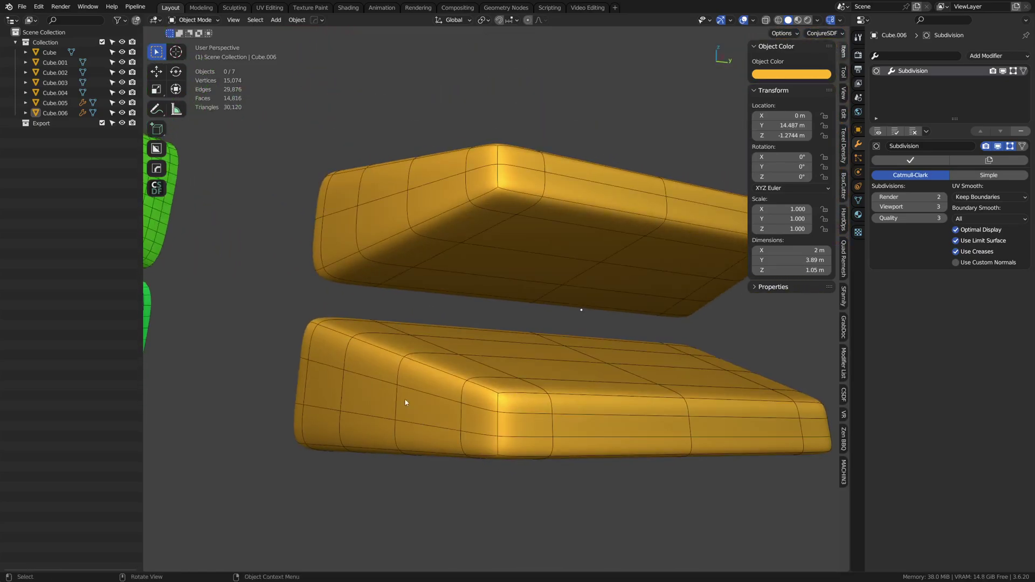
mouse_move(405, 403)
middle_mouse_down()
mouse_move(344, 405)
mouse_move(391, 412)
middle_mouse_up()
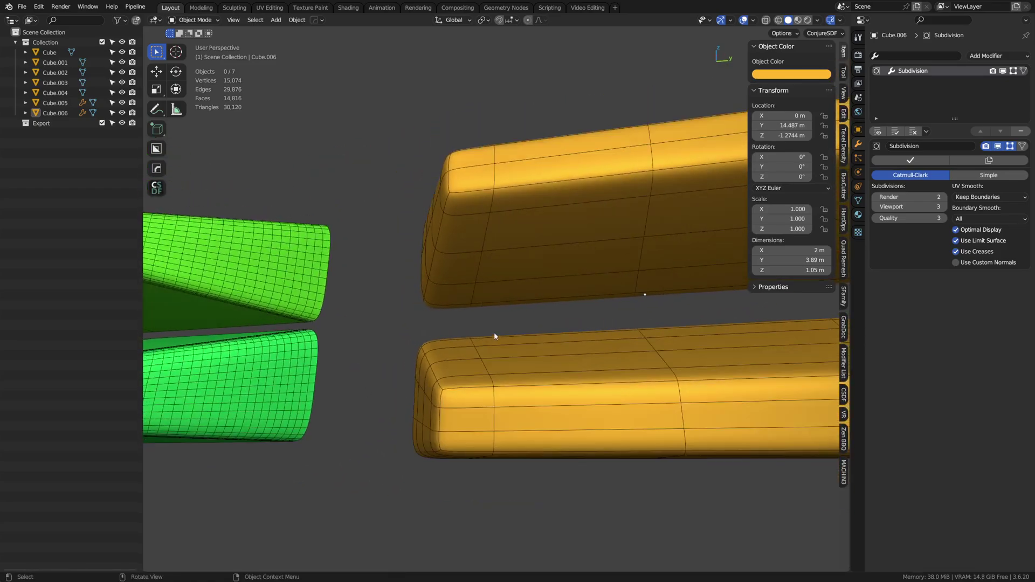
middle_click_drag(494, 335, 424, 221)
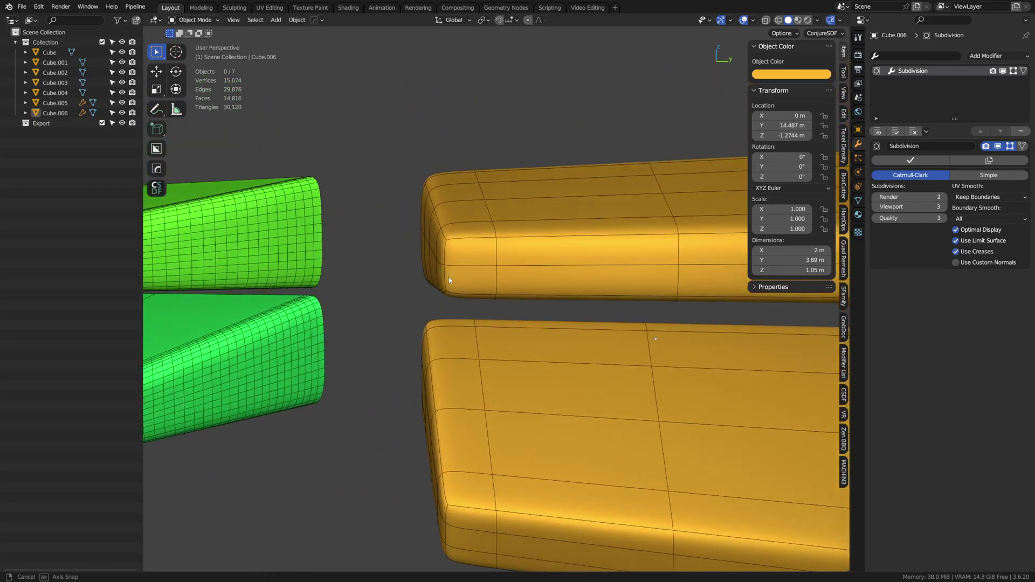
middle_click_drag(449, 277, 543, 354)
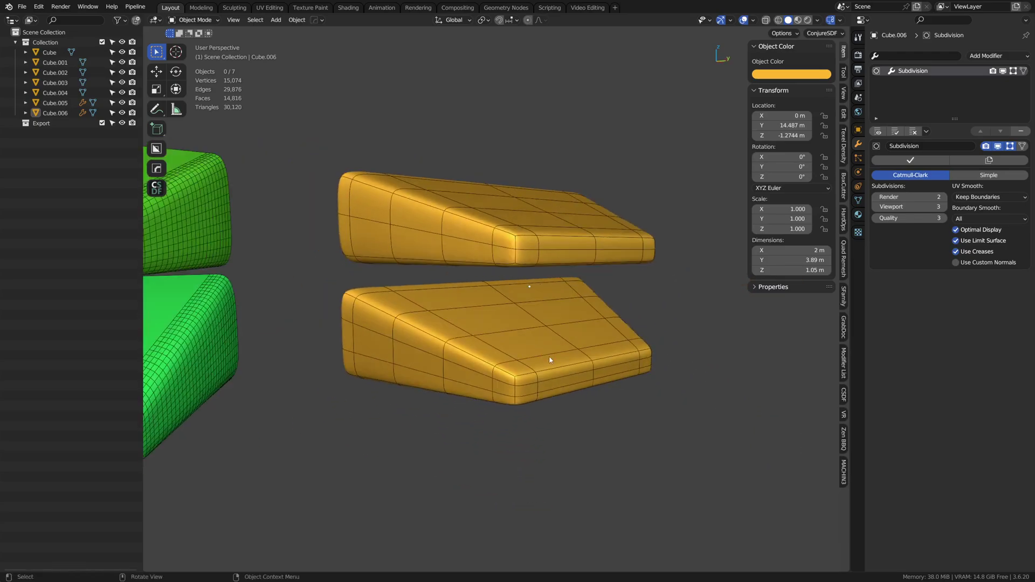
middle_click_drag(559, 354, 526, 330)
Change the upper subdivided copy's object color to a bluish green with hue 0.406
left_click(546, 266)
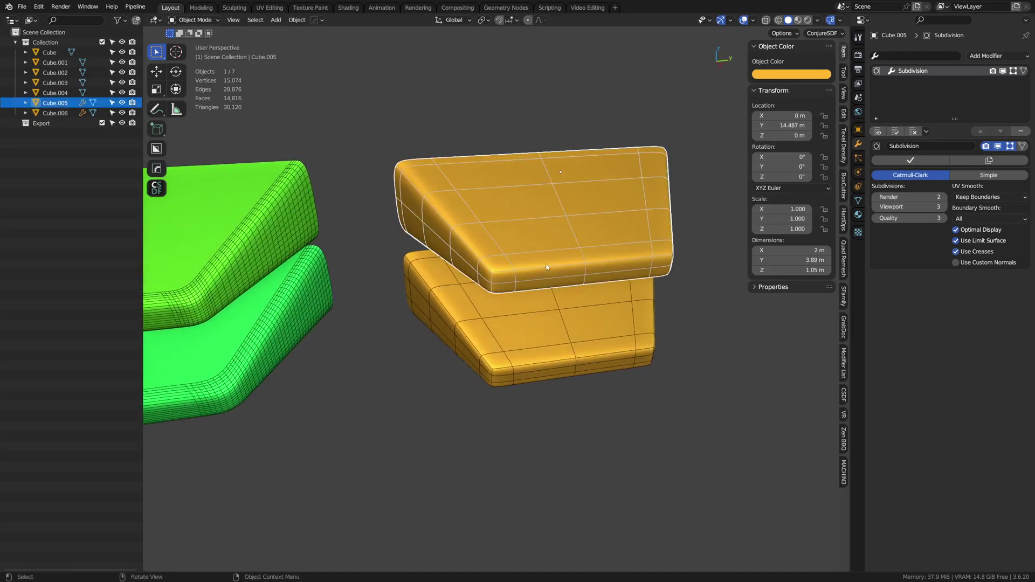
left_click(797, 75)
left_click(802, 166)
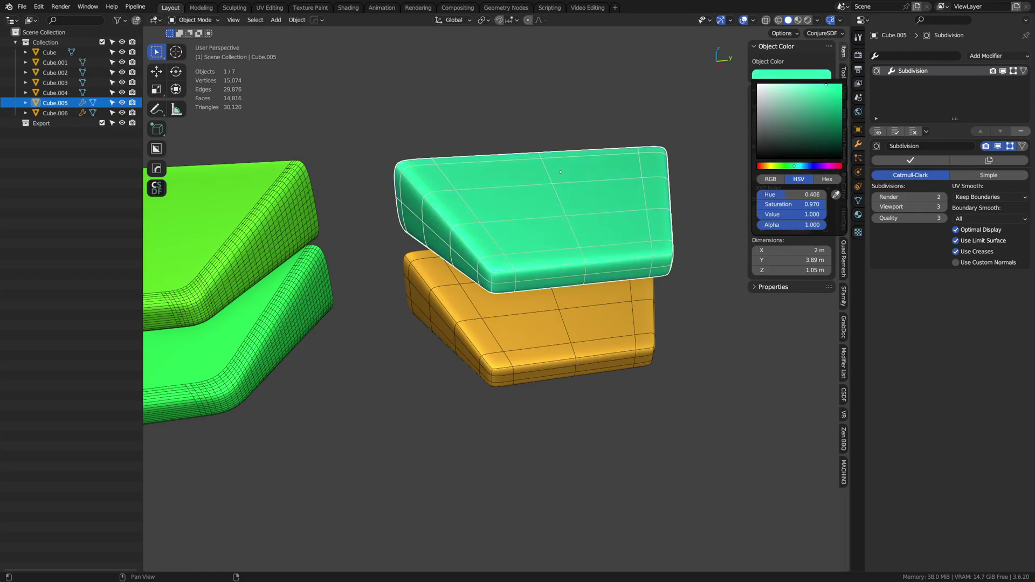
Change the lower subdivided copy's object color to bright blue and deselect it
left_click(610, 336)
left_click(800, 75)
left_click(799, 166)
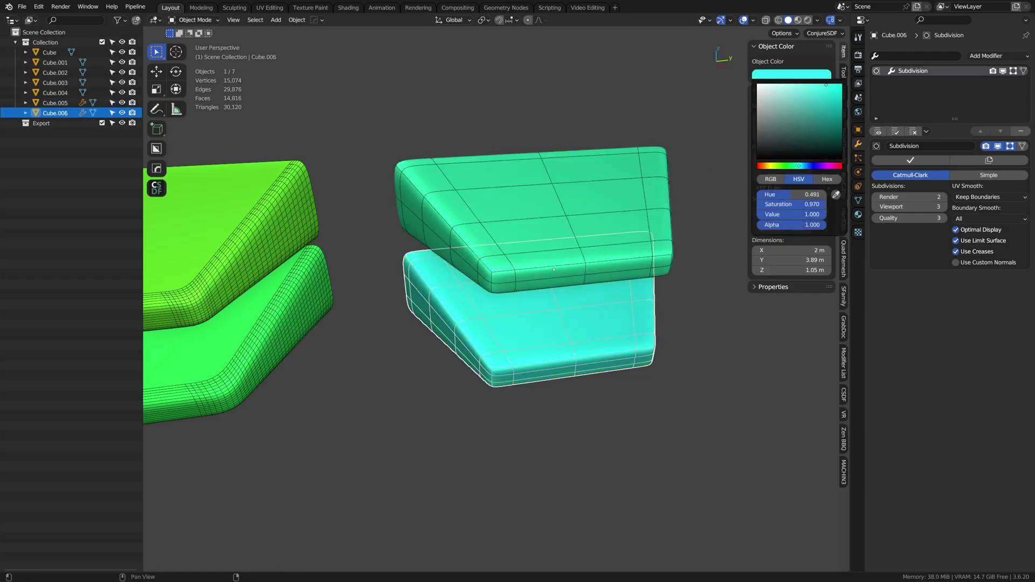
left_click_drag(799, 166, 805, 166)
scroll(541, 395, "down", 3)
left_click(539, 393)
Add a 2 m cube mesh at the origin
scroll(477, 393, "down", 4)
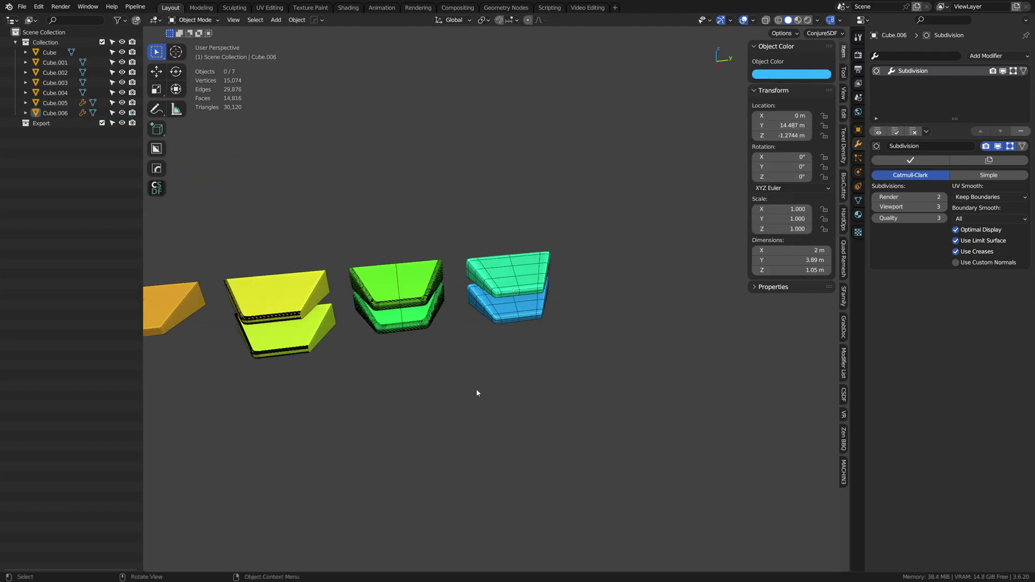
middle_click_drag(477, 392, 598, 296)
left_click(296, 277)
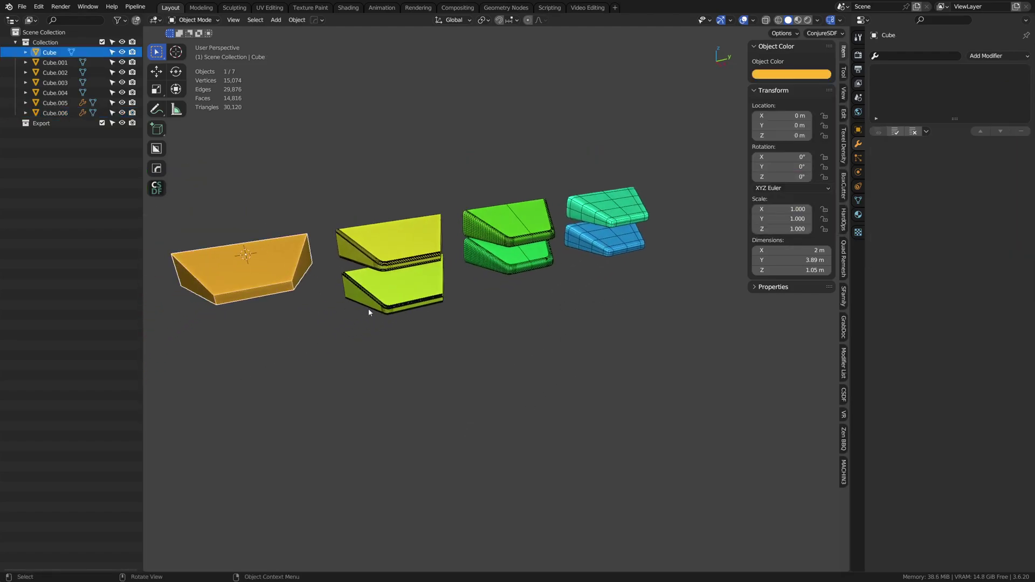
middle_click_drag(370, 309, 324, 322, "shift")
middle_click_drag(363, 350, 390, 332)
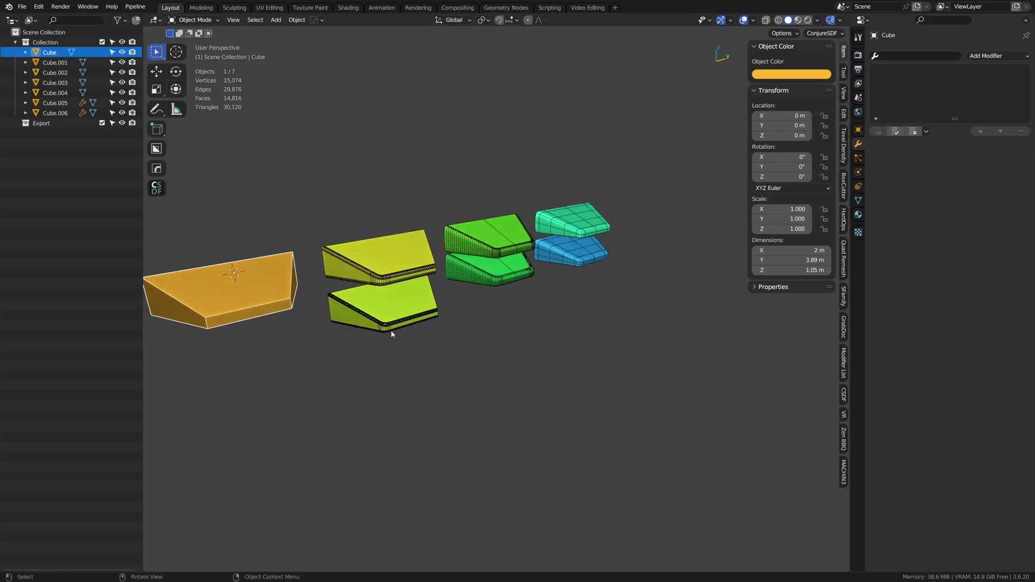
key("shift+a")
mouse_move(360, 345)
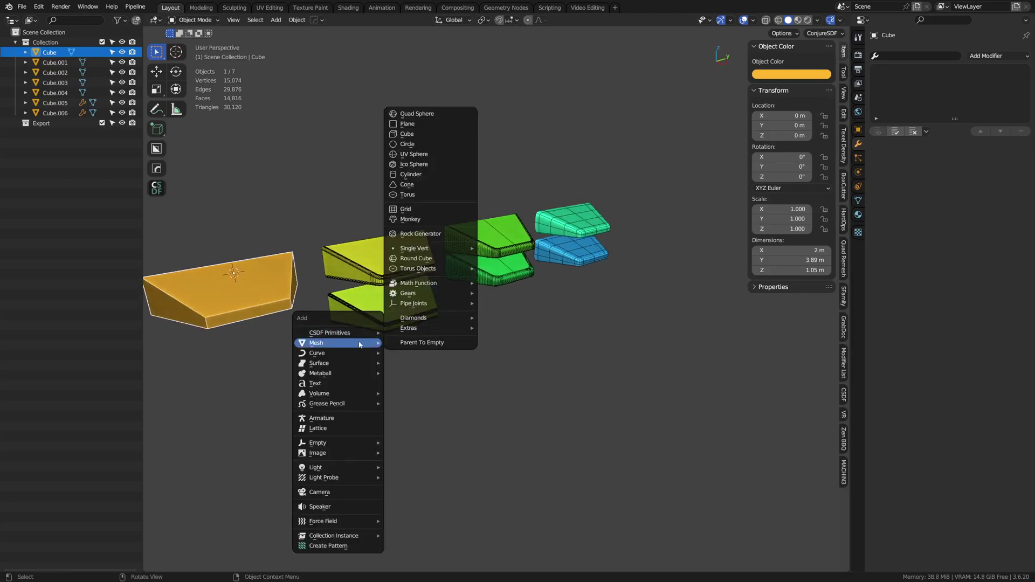
left_click(408, 134)
Move the new cube about 19.59 m along Y, past the blue and bluish-green subdivided copies
key("g")
key("y")
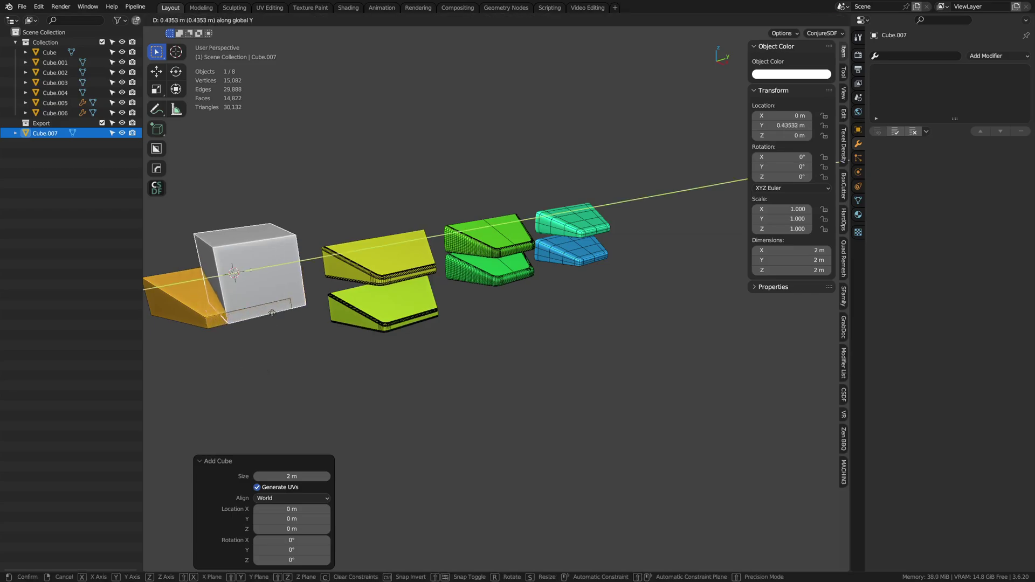
left_click(534, 265)
key("KP_Decimal")
key("shift+a")
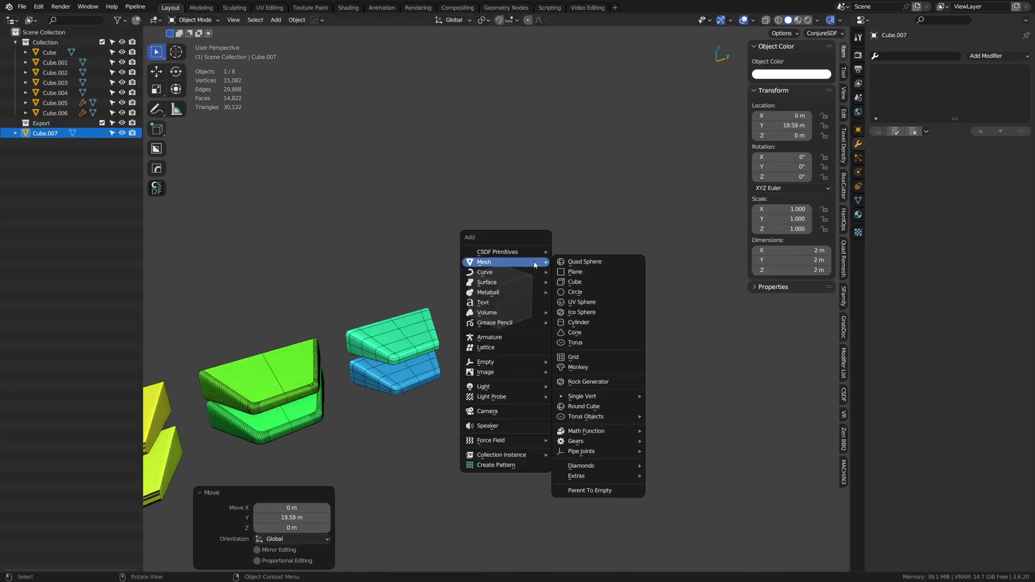
key("Escape")
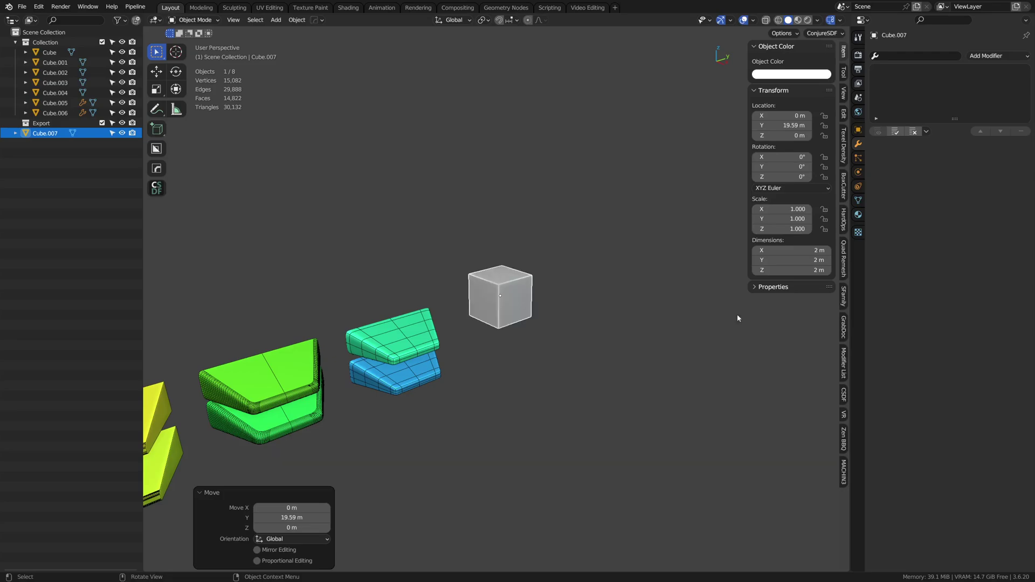
Add centered loop cuts around the cube in all three directions, splitting every face into four
scroll(566, 297, "up", 4)
key("Tab")
middle_click_drag(541, 295, 504, 273, "shift")
key("ctrl+r")
left_click(492, 268)
right_click(488, 267)
key("ctrl+r")
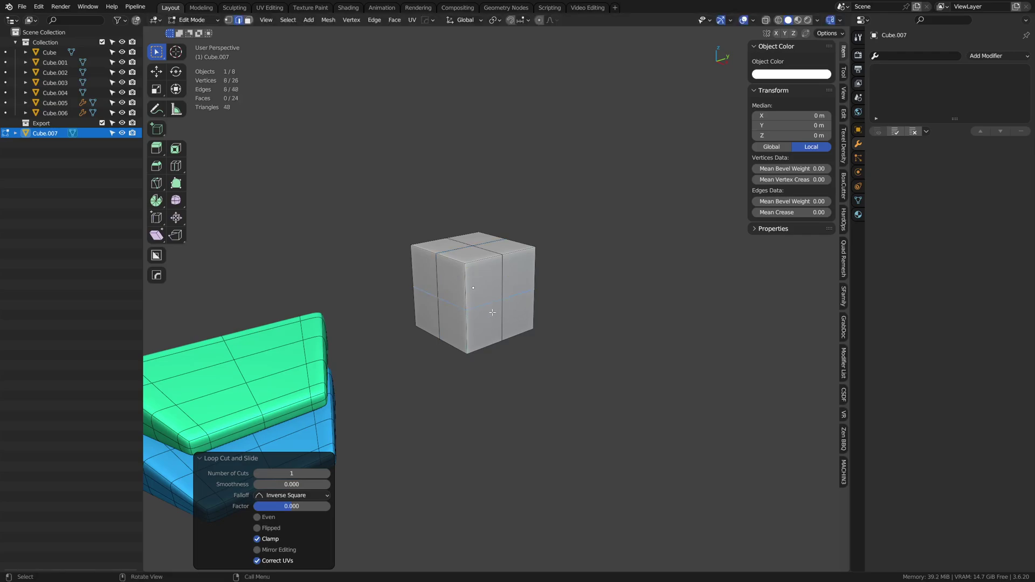
Round the whole cube mesh with To Sphere at a factor of 1
key("a")
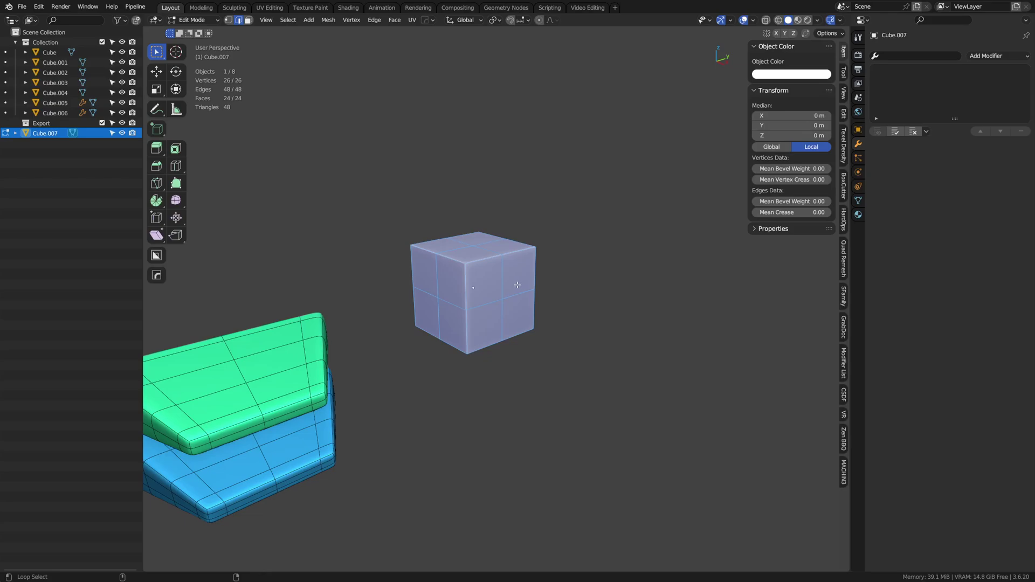
key("shift+alt+s")
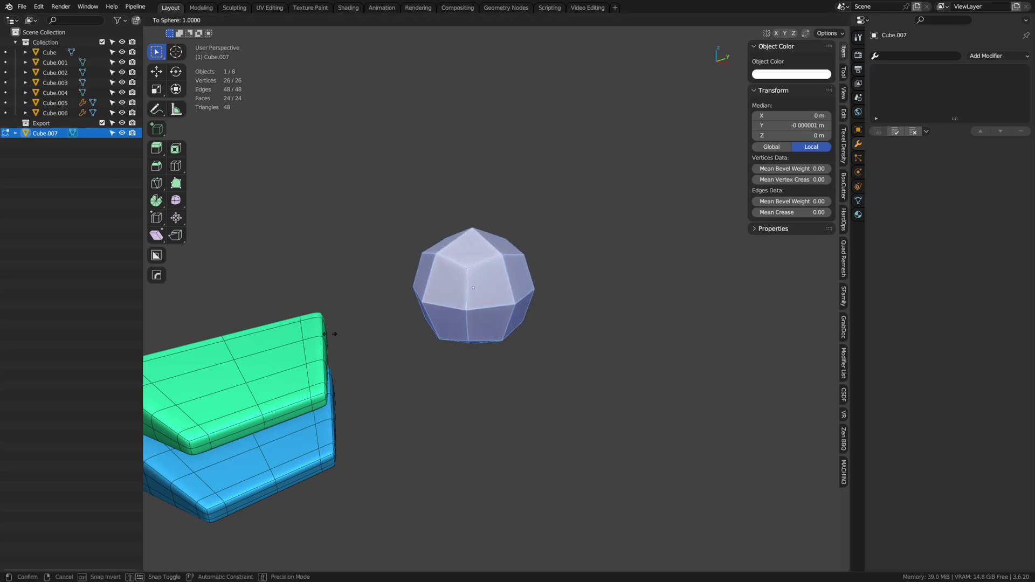
left_click(600, 323)
middle_click_drag(590, 311, 531, 342)
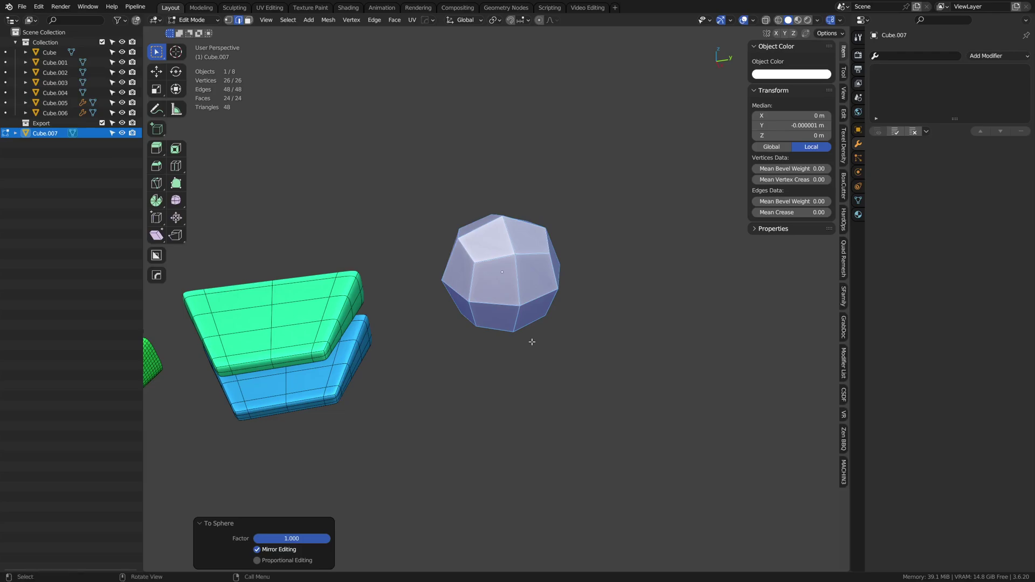
Add a level 1 Catmull-Clark Subdivision modifier to the ball and apply it
key("ctrl+Tab")
left_click(480, 344)
key("ctrl+1")
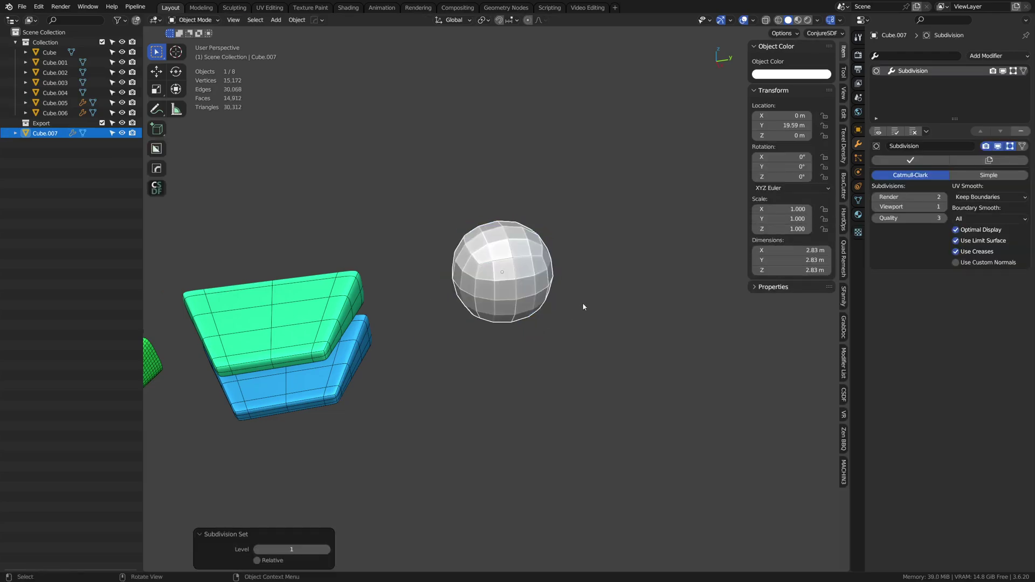
left_click(914, 156)
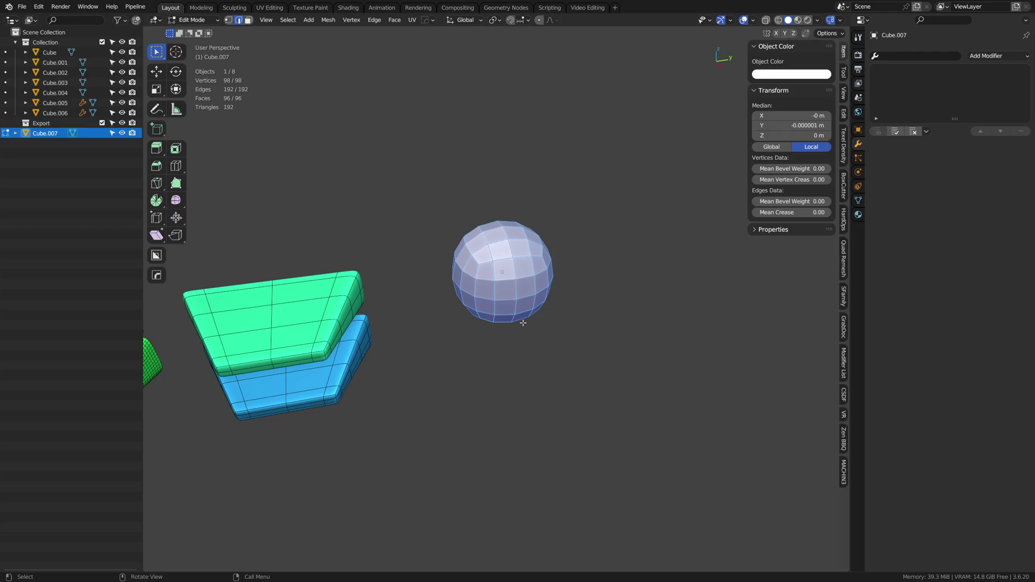
Apply To Sphere with factor 1 to the entire subdivided mesh
key("shift+alt+s")
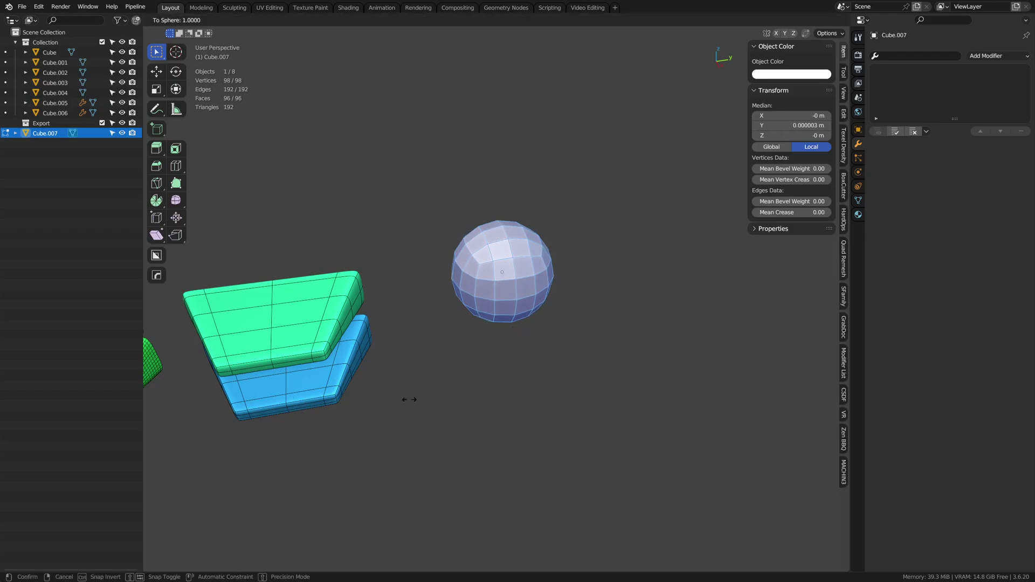
left_click(745, 390)
middle_click_drag(505, 401, 596, 334)
Scale the sphere mesh down in Edit Mode to about a fifth of the wedges' width along X
key("ctrl+Tab")
left_click(499, 358)
key("ctrl+Tab")
left_click(488, 338)
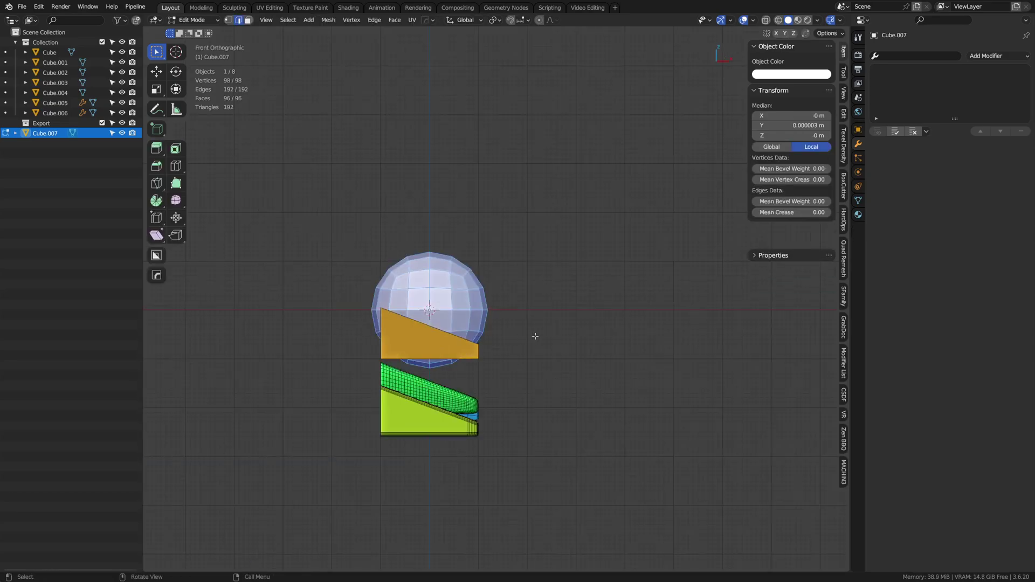
key("s")
left_click(471, 338)
Move the small sphere mesh about -1.6 m along Y, toward the subdivided wedges
key("ctrl+Tab")
left_click(428, 338)
middle_click_drag(693, 318, 446, 315)
middle_click_drag(562, 356, 522, 342, "shift")
key("ctrl+Tab")
left_click(522, 338)
key("g")
key("y")
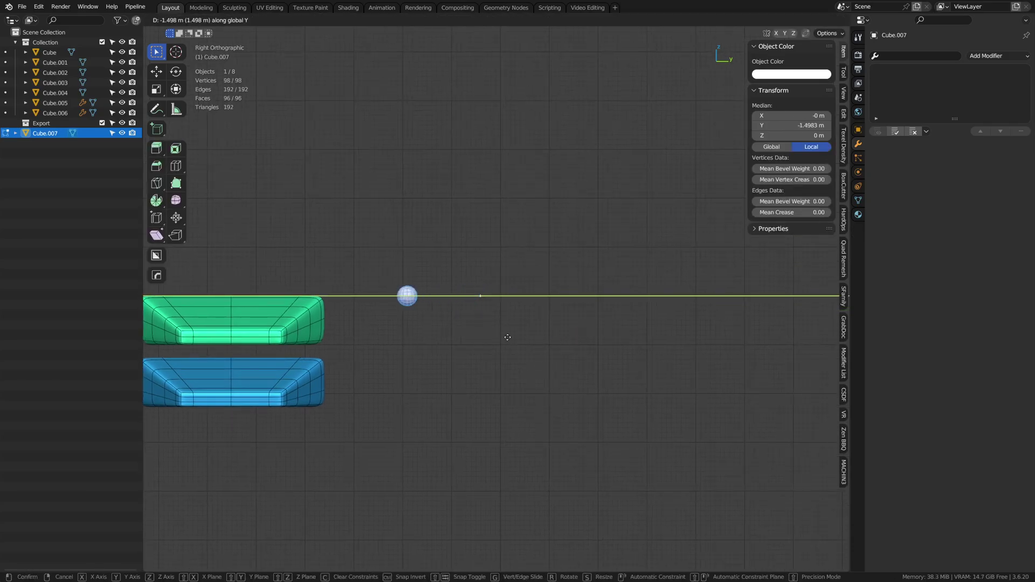
left_click(504, 338)
Delete the vertices of the sphere's positive-Y half, selecting through the mesh with X-ray
middle_click_drag(369, 328, 387, 332, "shift")
scroll(387, 332, "up", 6)
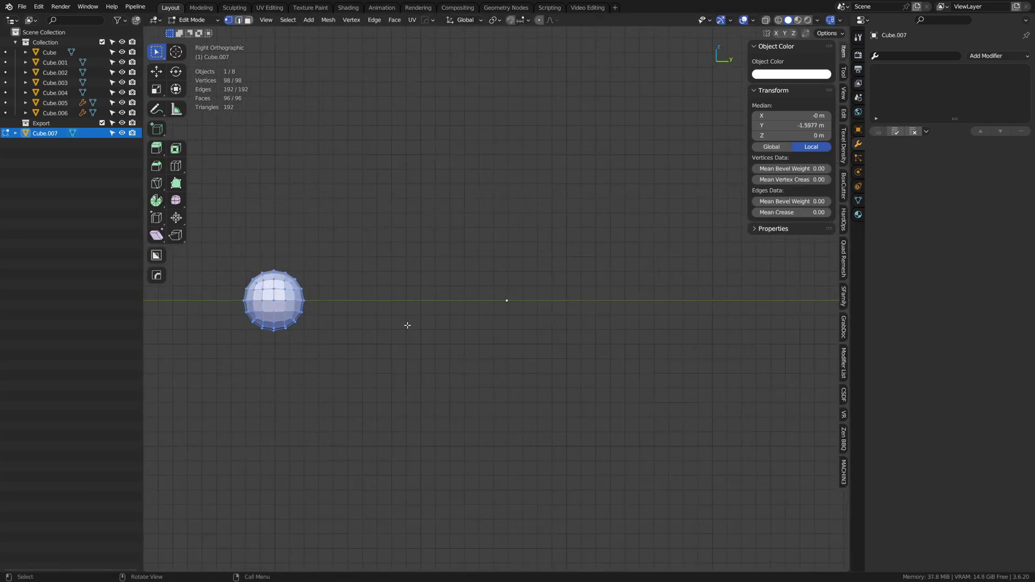
middle_click_drag(353, 361, 477, 358, "shift")
key("alt+z")
left_click_drag(496, 391, 400, 193)
key("x")
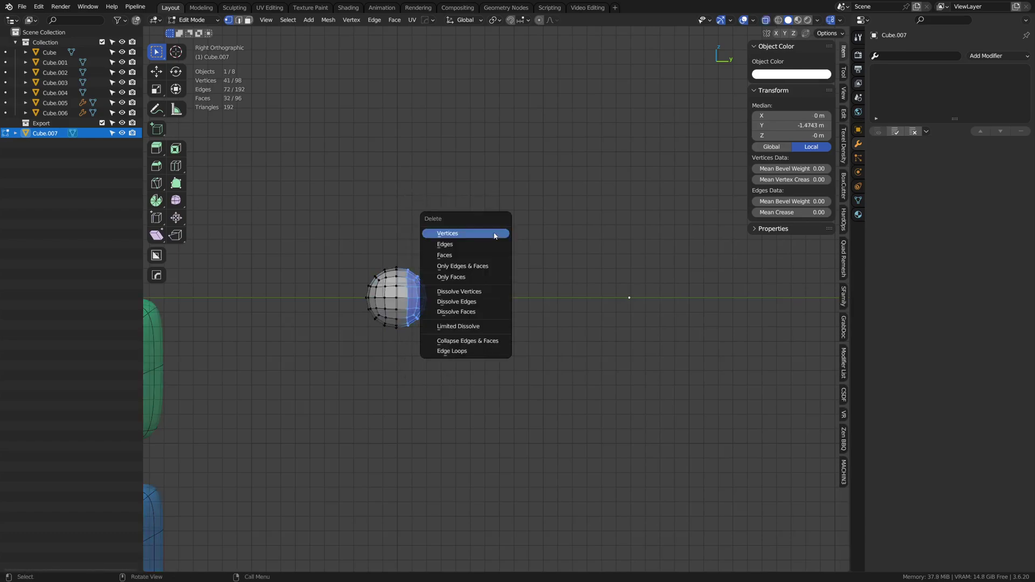
left_click(491, 231)
middle_click_drag(390, 312, 570, 325)
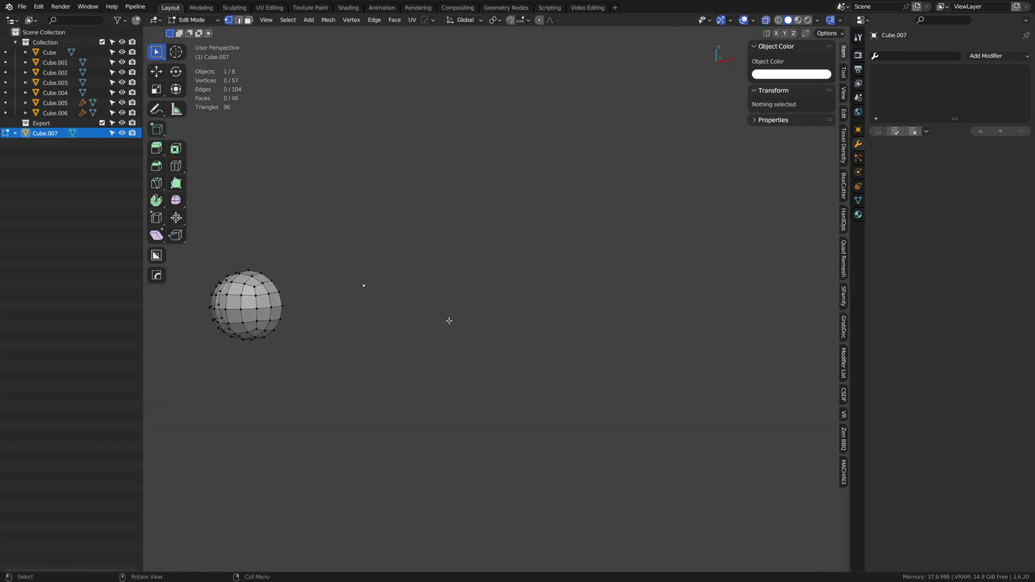
Delete the vertices of the remaining half sphere's negative-X side, leaving a quarter sphere
scroll(448, 321, "down", 5)
middle_click_drag(453, 323, 484, 321)
scroll(483, 320, "up", 4)
middle_click_drag(408, 303, 503, 306, "shift")
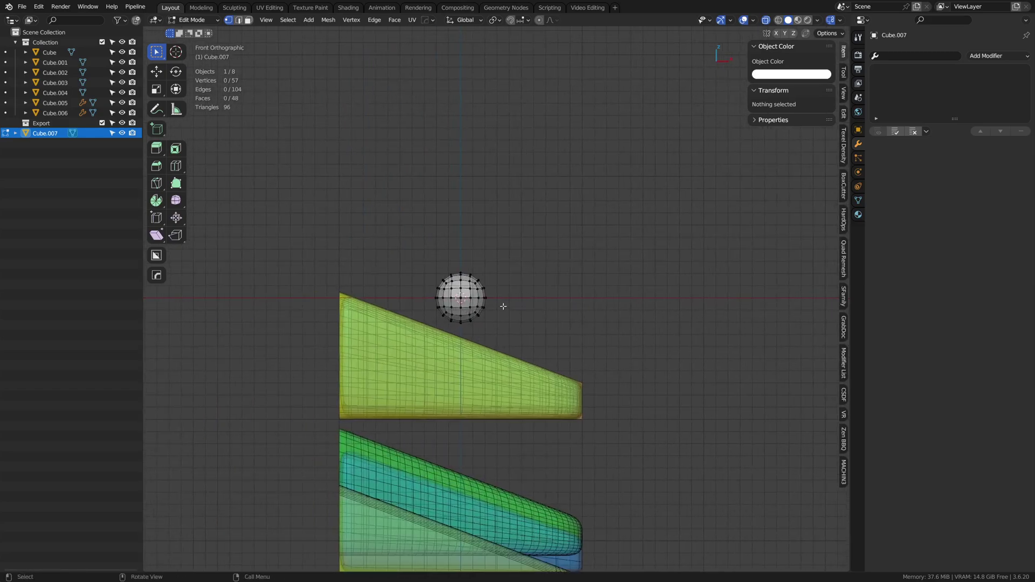
left_click_drag(457, 242, 456, 242)
key("x")
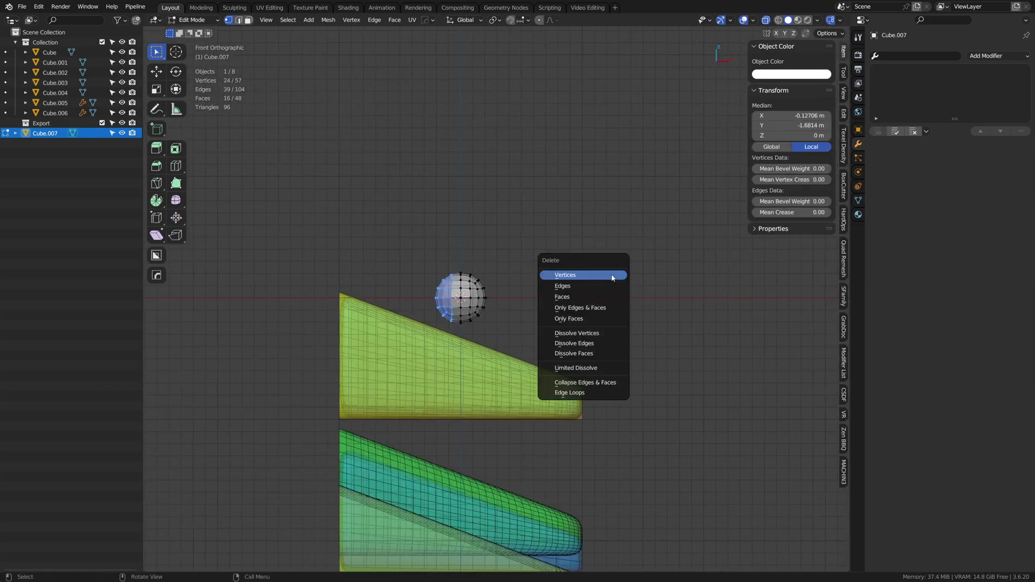
left_click(613, 276)
Extrude the three lower edges of the quarter sphere's cut side about 1.53 m along negative X
left_click(461, 308, "alt")
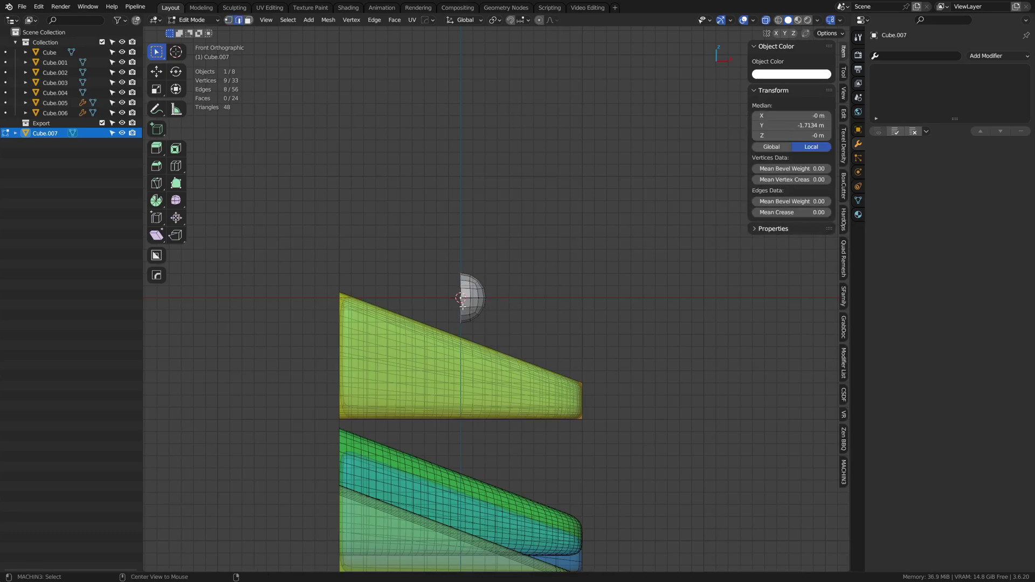
middle_click_drag(461, 308, 634, 335)
scroll(431, 379, "up", 3)
middle_click_drag(432, 379, 485, 337, "alt")
scroll(484, 348, "up", 2)
left_click_drag(521, 292, 512, 308)
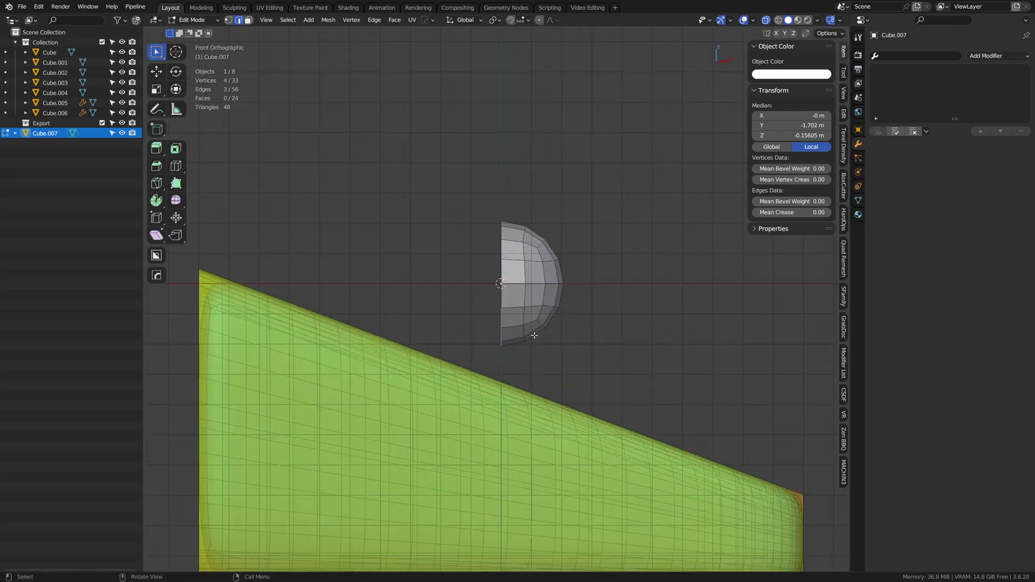
key("x")
left_click(747, 327)
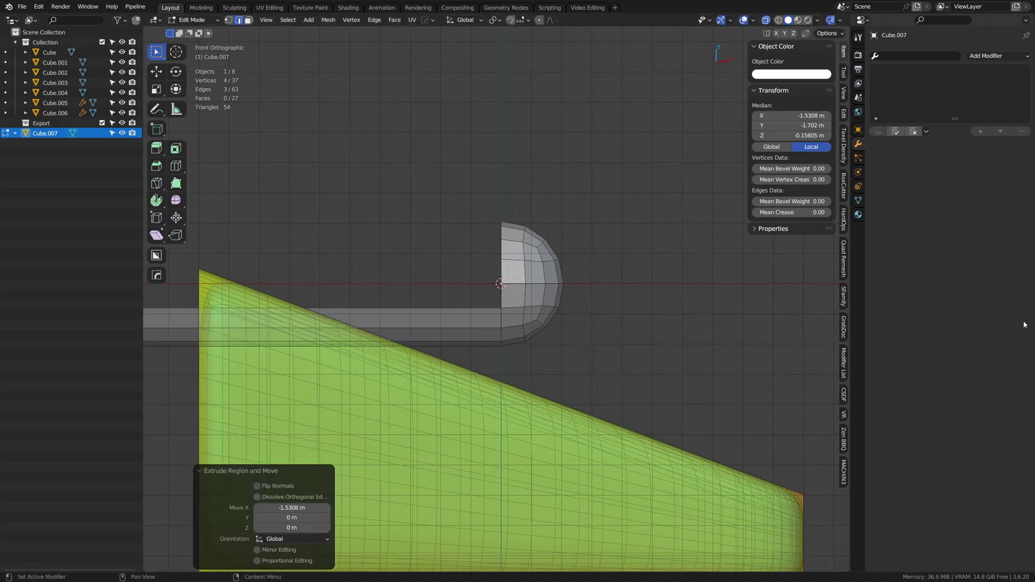
Extrude the three upper edges of the quarter sphere's cut side about 1.52 m along negative X
scroll(412, 292, "down", 3)
middle_click_drag(482, 305, 502, 320, "shift")
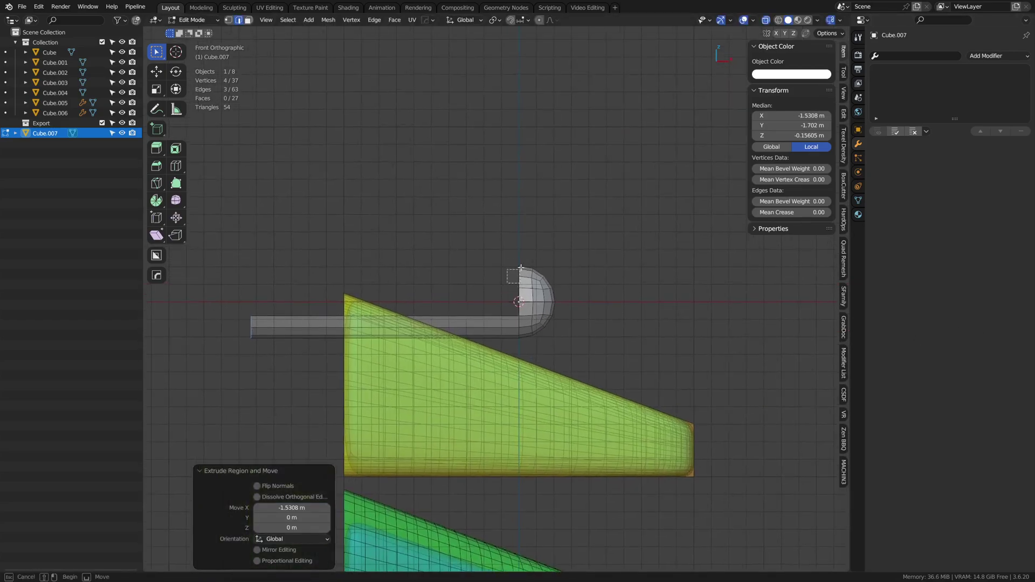
left_click_drag(520, 268, 521, 267)
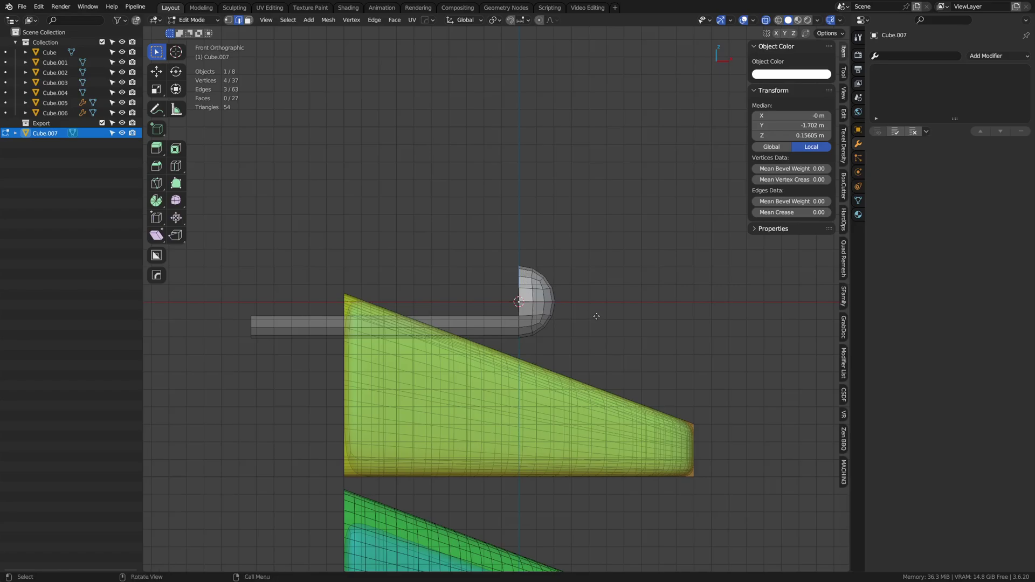
left_click(329, 313)
Raise the far end of the upper strip about 0.289 m along Z so the strip slopes
key("g")
key("z")
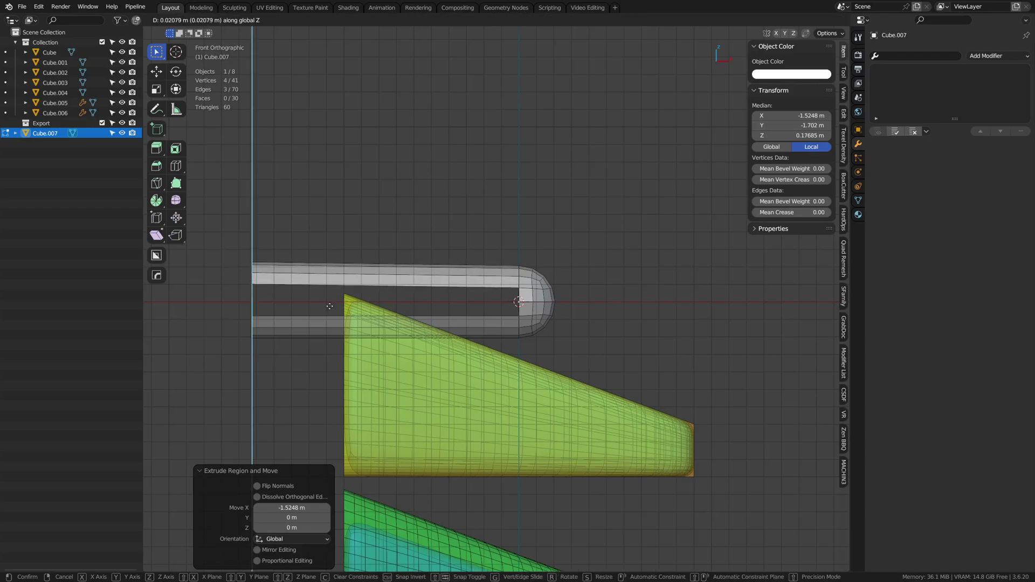
left_click(326, 262)
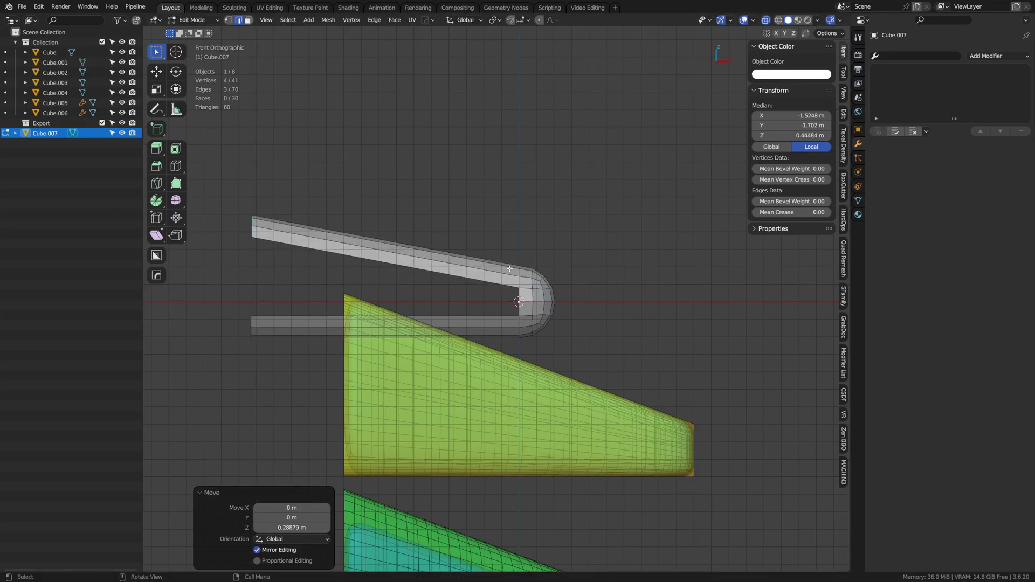
Raise the edges joining the upper strip to the rounded end about 0.0024 m along Z
scroll(568, 270, "up", 3)
middle_click_drag(534, 305, 507, 290)
key("1")
key("g")
key("z")
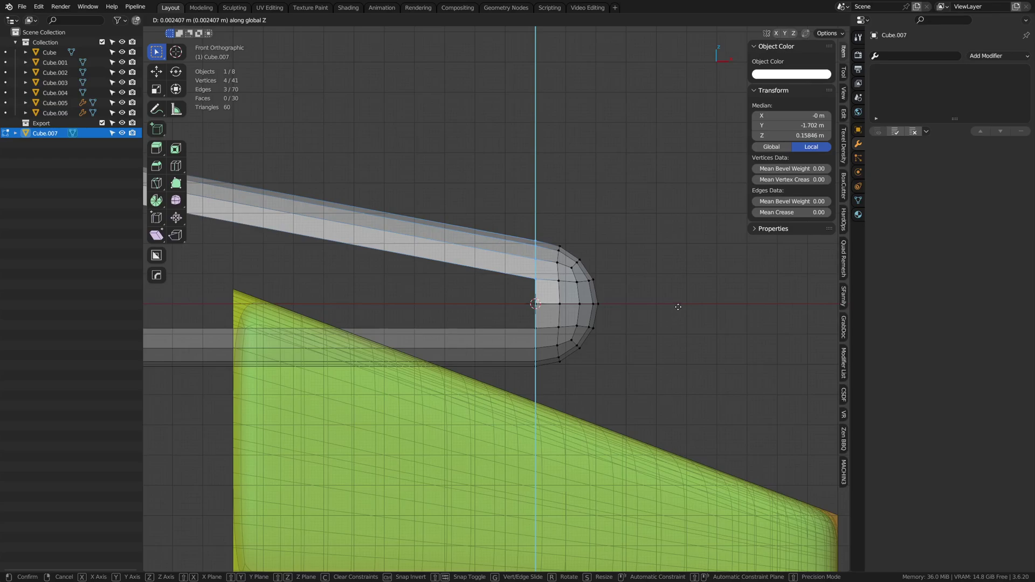
left_click(678, 307)
Set snapping to Vertex and extrude the two middle cut-side edges along X, level with the lower strip's end
scroll(392, 268, "down", 4)
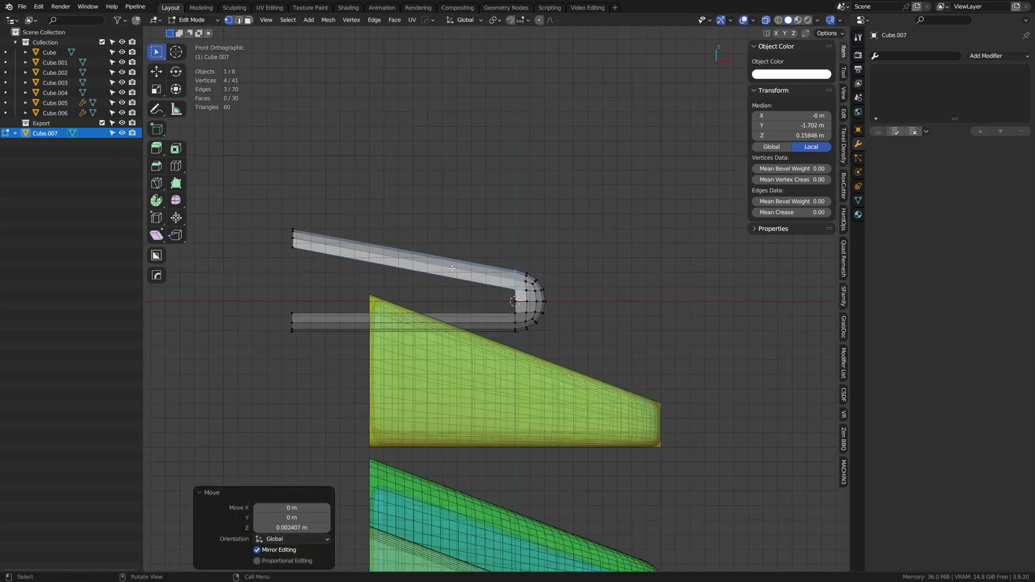
scroll(526, 289, "up", 3)
middle_click_drag(559, 312, 627, 317, "shift")
key("2")
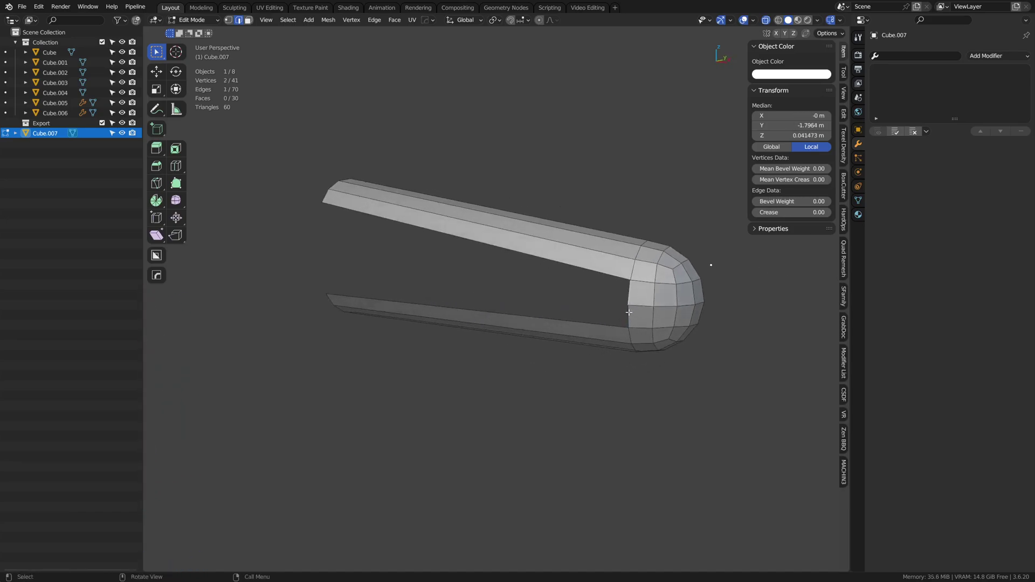
middle_click_drag(613, 318, 640, 366)
left_click(519, 23)
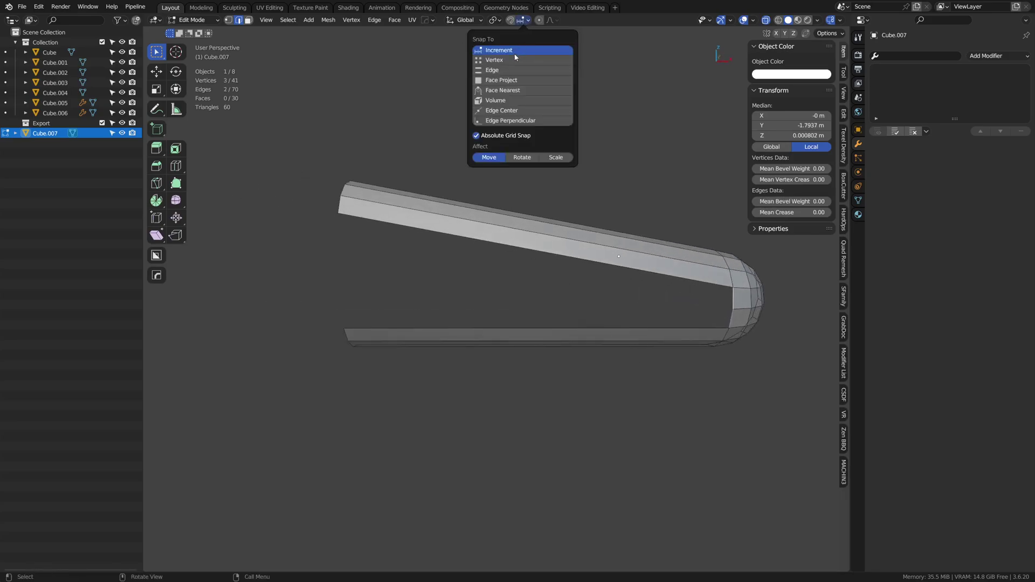
left_click(491, 58)
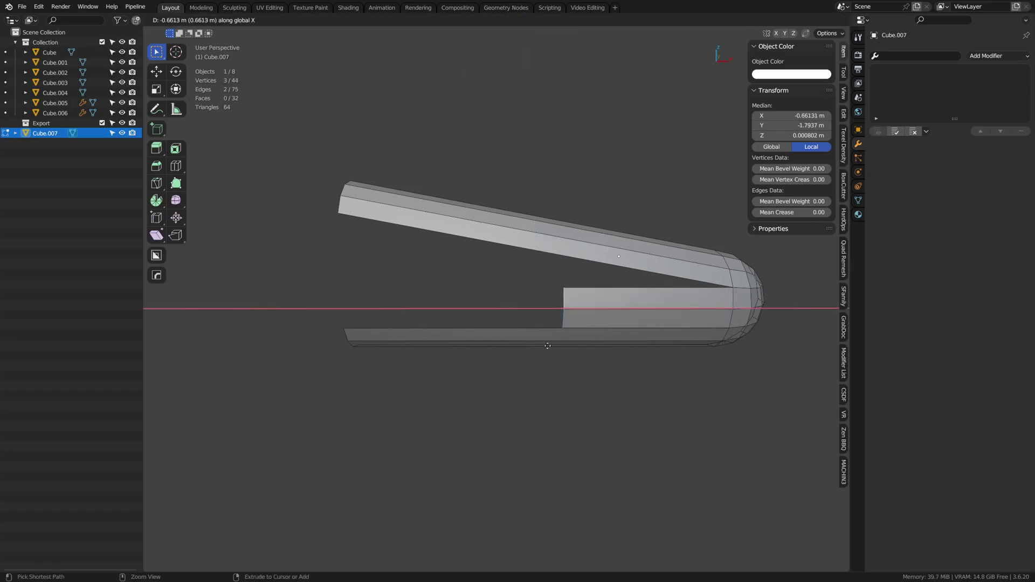
left_click(346, 328, "ctrl")
Merge the middle strip's upper end vertex into the upper strip's lower end vertex using At Last, and merge all duplicate vertices by distance
key("1")
left_click(341, 286)
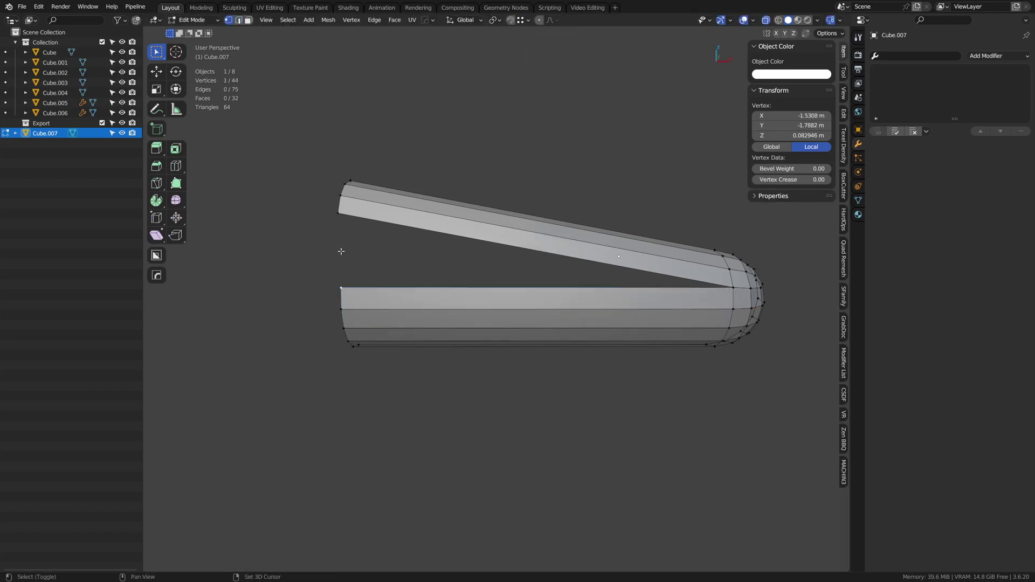
key("m")
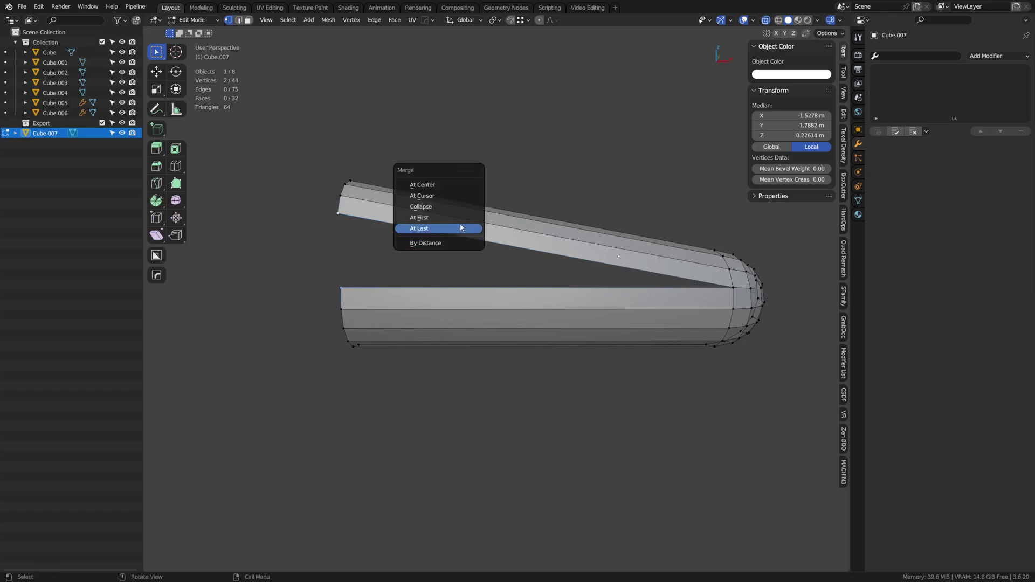
left_click(457, 231)
key("a")
mouse_move(566, 281)
middle_mouse_down()
mouse_move(634, 351)
mouse_move(527, 343)
mouse_move(533, 296)
mouse_move(477, 384)
mouse_move(498, 302)
mouse_move(482, 279)
mouse_move(492, 328)
mouse_move(543, 303)
mouse_move(512, 297)
mouse_move(551, 293)
middle_mouse_up()
key("m")
left_click(627, 366)
Try aligning the slanted side face between the strips to the local Y minimum, and undo the alignment
key("3")
left_click(486, 294)
key("ctrl+Tab")
key("ctrl+Tab")
key("Tab")
key("Tab")
scroll(482, 279, "up", 3)
key("3")
left_click(481, 261)
key("alt+a")
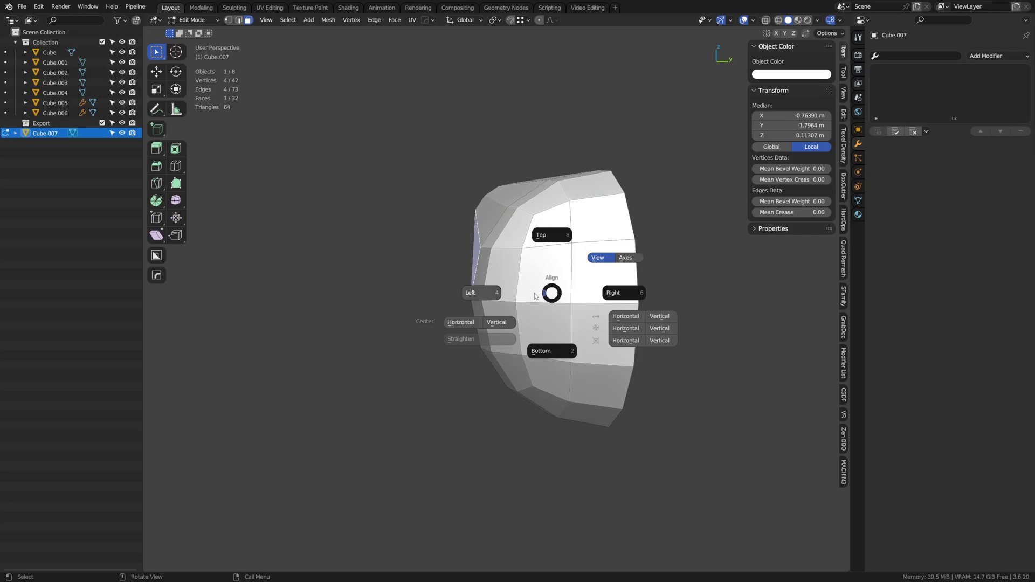
left_click(502, 288)
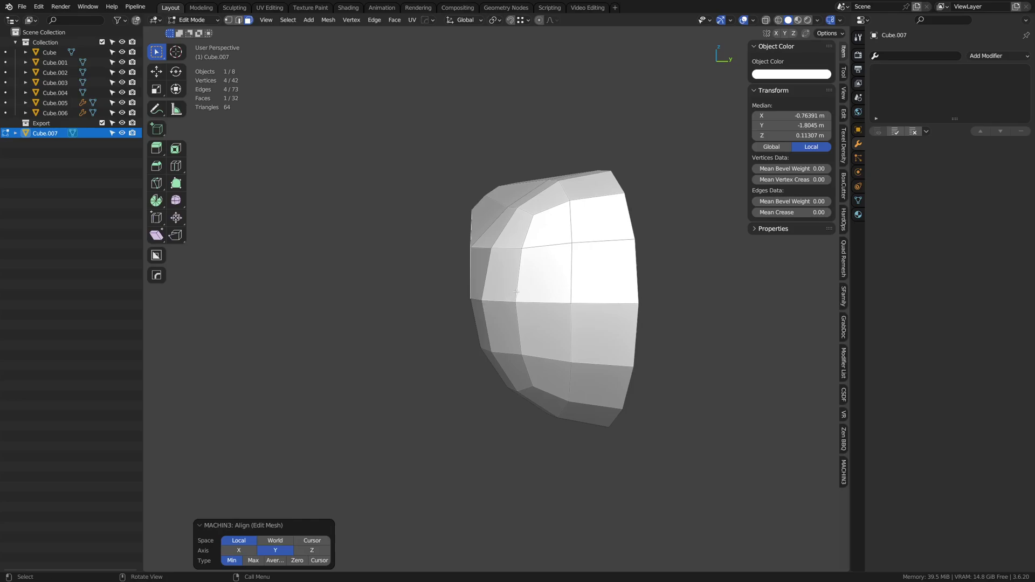
key("ctrl+z")
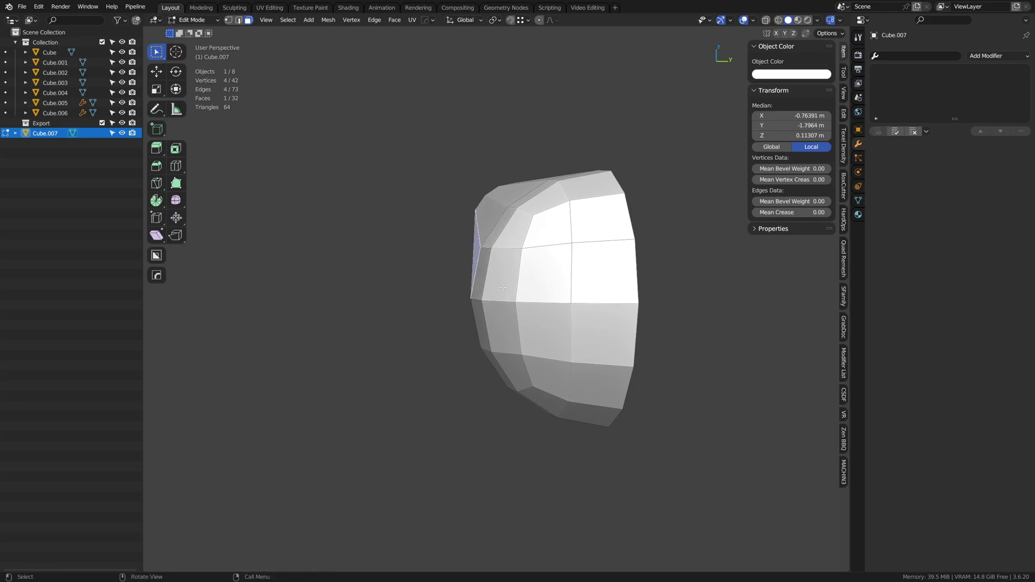
middle_click_drag(502, 287, 495, 306)
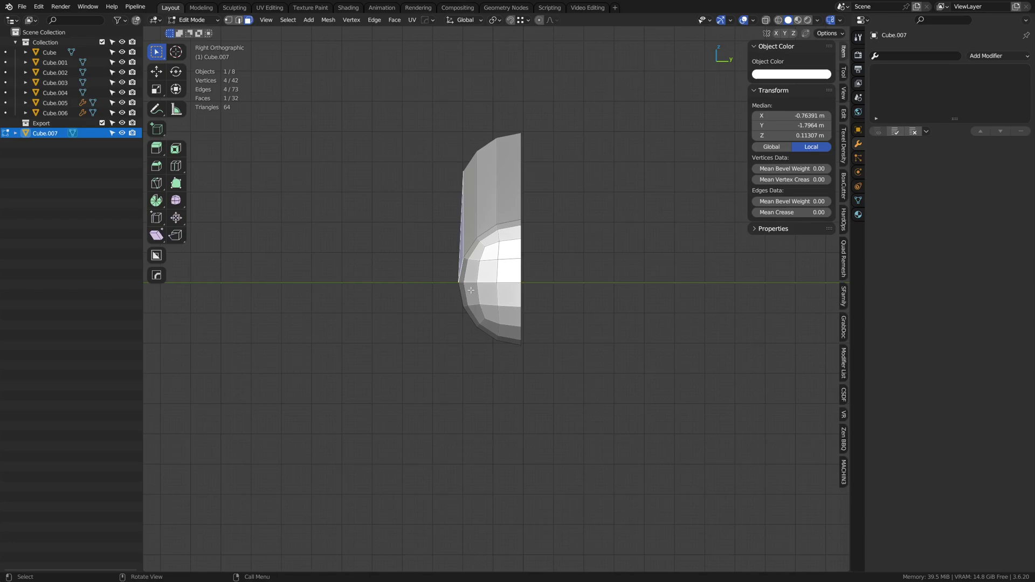
Try aligning the box-selected outer side vertices to the local Y maximum, and undo it
left_click_drag(429, 333, 472, 146)
key("alt+a")
left_click(556, 354)
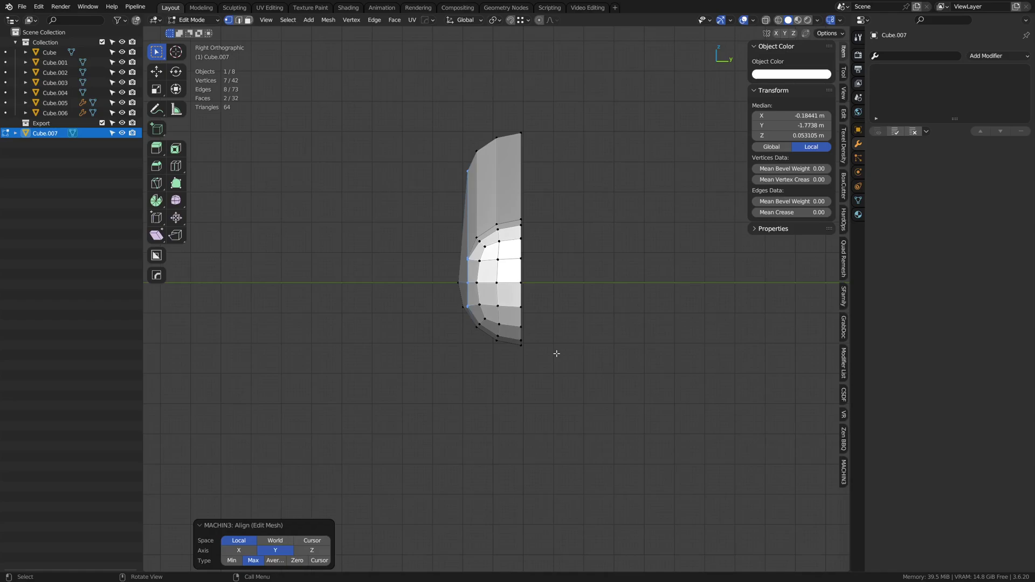
key("ctrl+z")
Enable X-ray, select the complete outermost column of side vertices, and align it to the local Y maximum
key("alt+z")
left_click_drag(403, 344, 467, 147)
key("alt+a")
key("Escape")
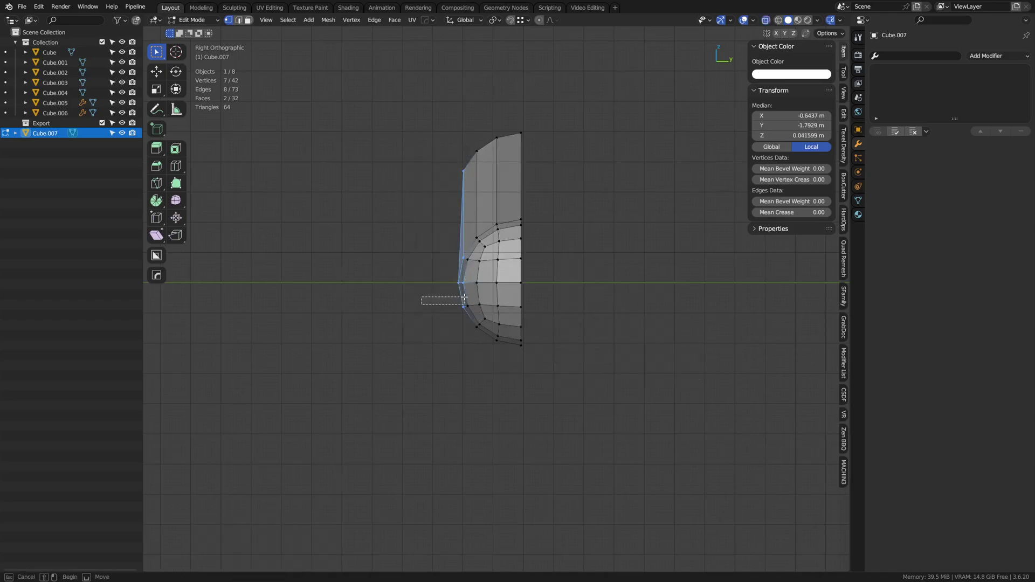
key("alt+a")
left_click(635, 349)
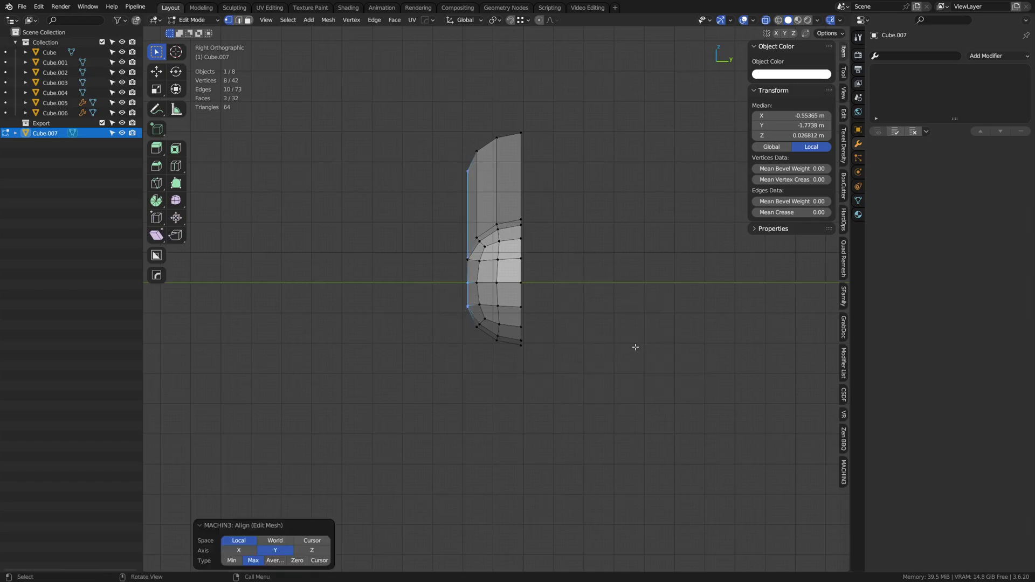
Select the open border edges along the wedge's inner side and extrude them along Y to form its width
middle_click_drag(557, 353, 474, 317)
key("ctrl+Tab")
left_click(593, 360)
key("ctrl+Tab")
left_click(613, 356)
scroll(611, 353, "down", 2)
key("e")
key("y")
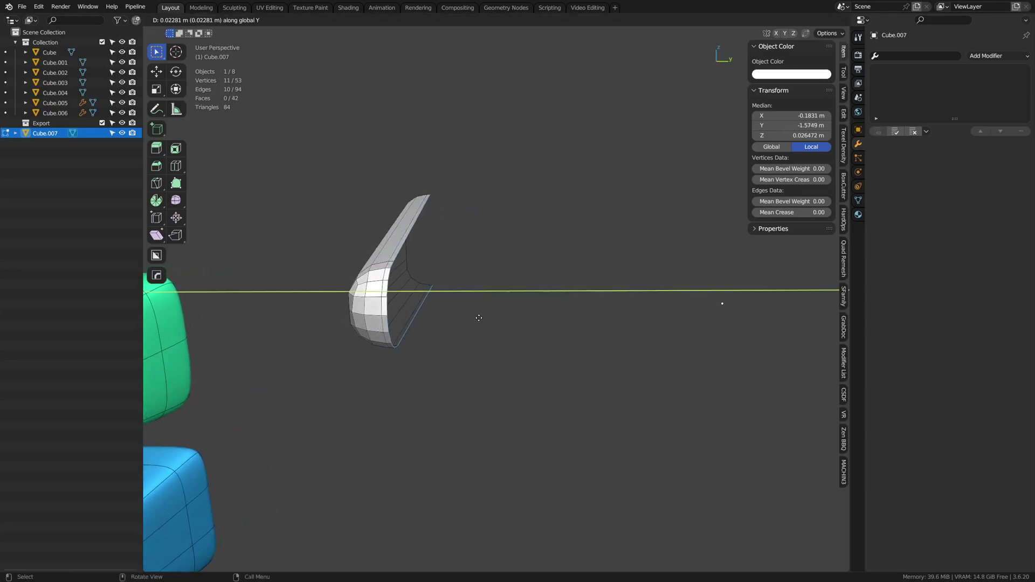
left_click(605, 331)
Move the whole mesh about 1 m along Y and symmetrize it across the origin into a full wedge
key("a")
key("g")
key("y")
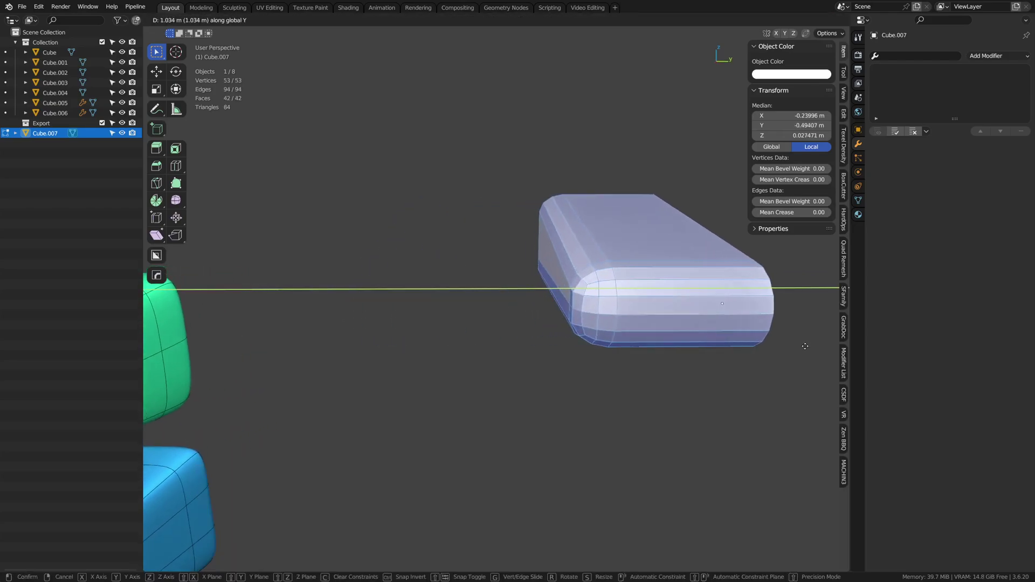
left_click(813, 347)
middle_click_drag(730, 349, 633, 350, "shift")
key("alt+x")
key("Tab")
Move the wedge object beside the green and blue wedges in the right orthographic view
key("slash")
key("KP_3")
key("g")
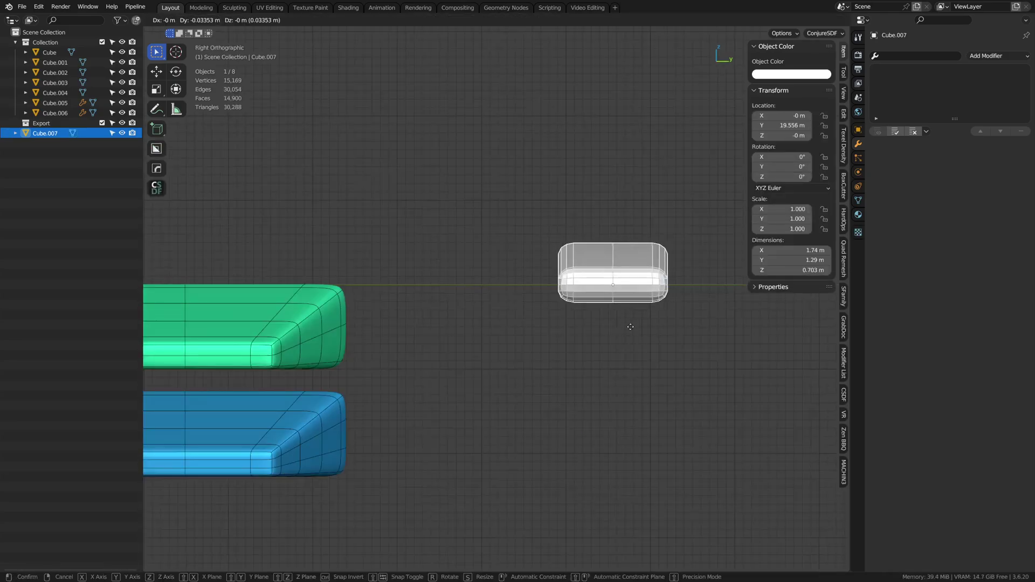
left_click(482, 374)
Scale the wedge's mesh up about 1.5 times and lower the object to about -0.77 m in Z
key("Tab")
key("a")
key("s")
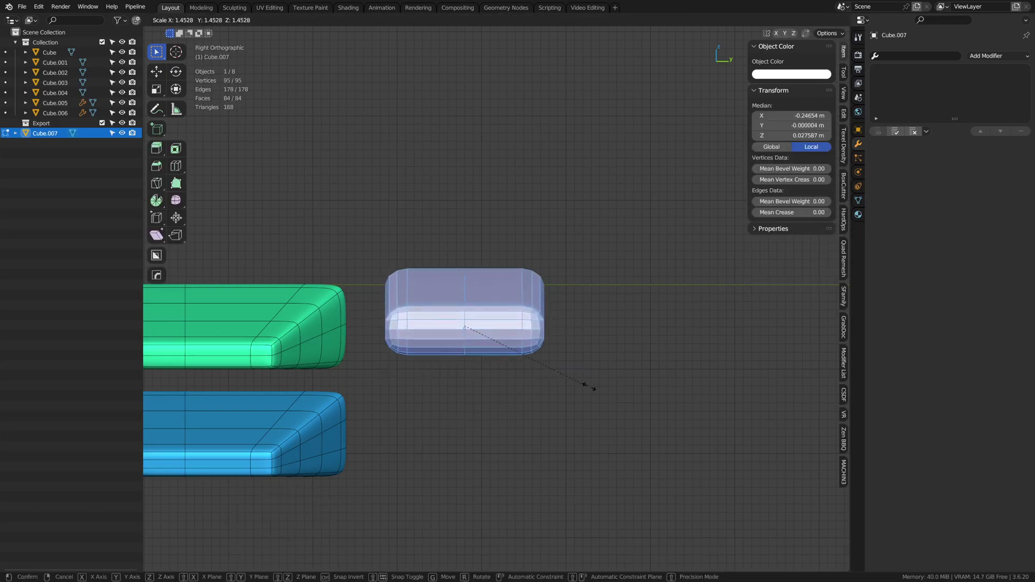
left_click(593, 388)
key("Tab")
key("g")
key("z")
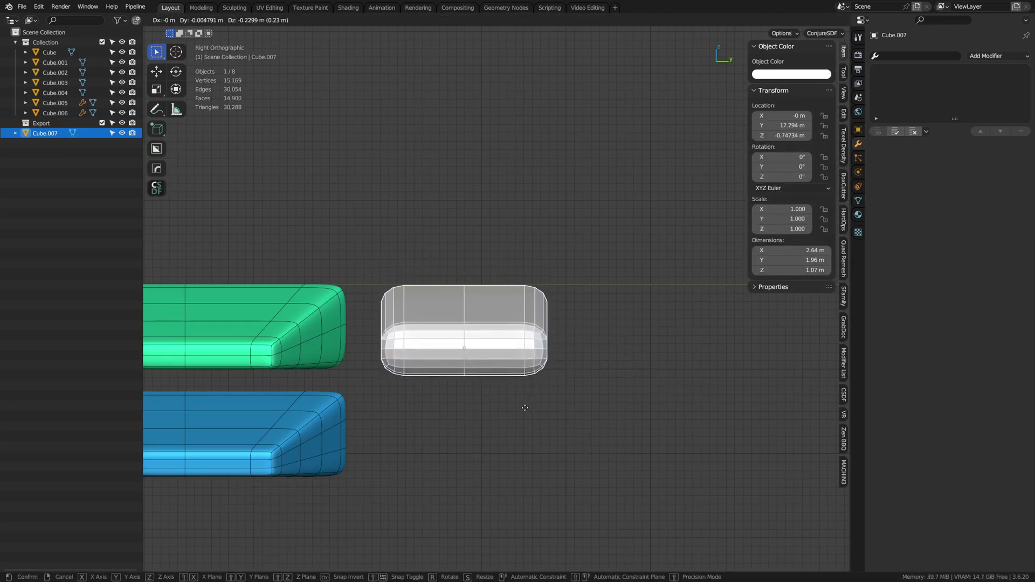
left_click(475, 366)
Add a level 2 Subdivision modifier to the wedge and shade it smooth
middle_click_drag(475, 366, 554, 396)
key("ctrl+2")
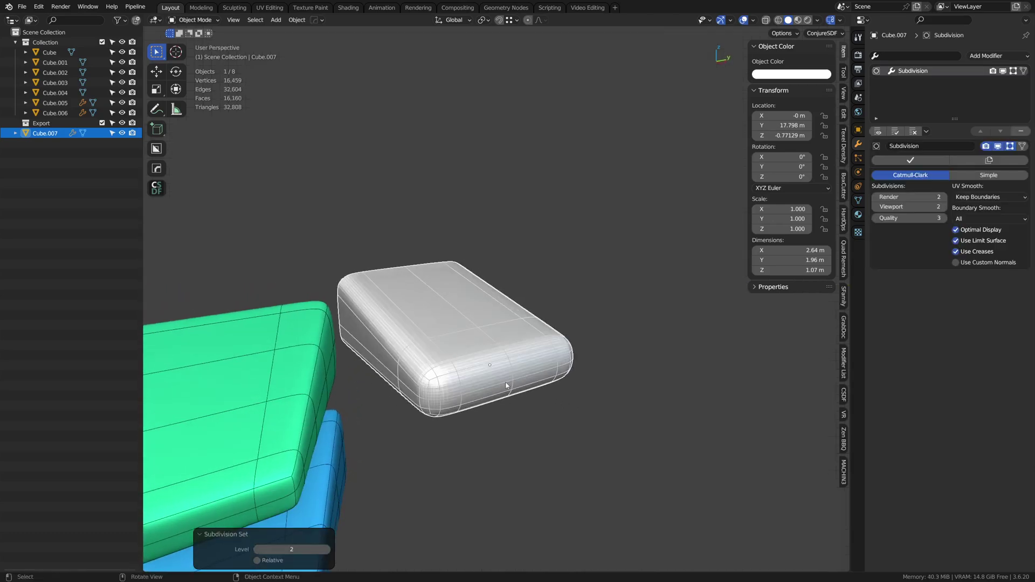
right_click(490, 368)
left_click(490, 367)
key("ctrl+Tab")
key("Escape")
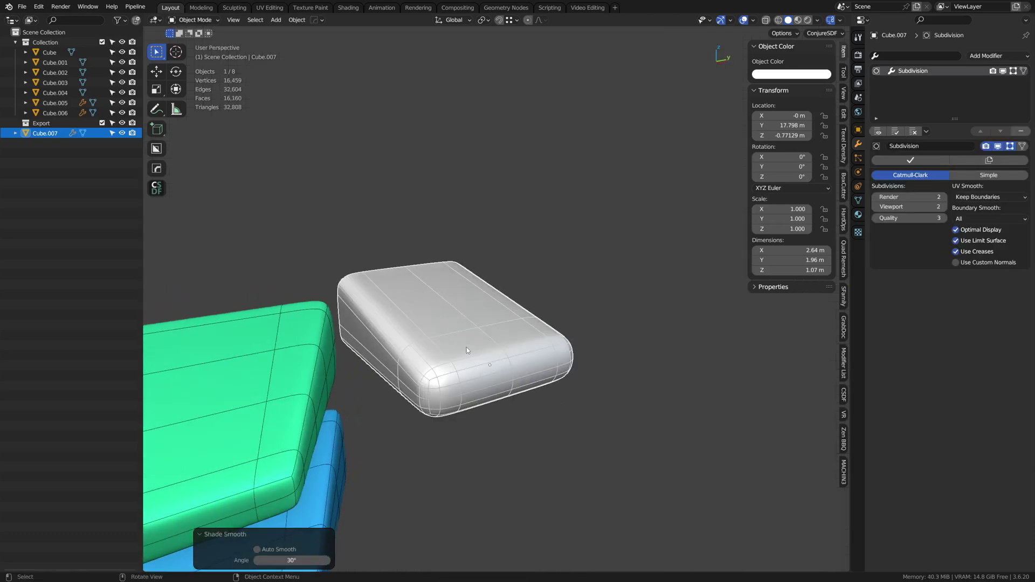
key("a")
key("a")
key("shift+w")
Select the rounded front end's vertices in X-ray front view and scale them to 0.509
middle_click_drag(433, 332, 458, 387)
left_click(462, 396)
key("ctrl+Tab")
left_click(526, 395)
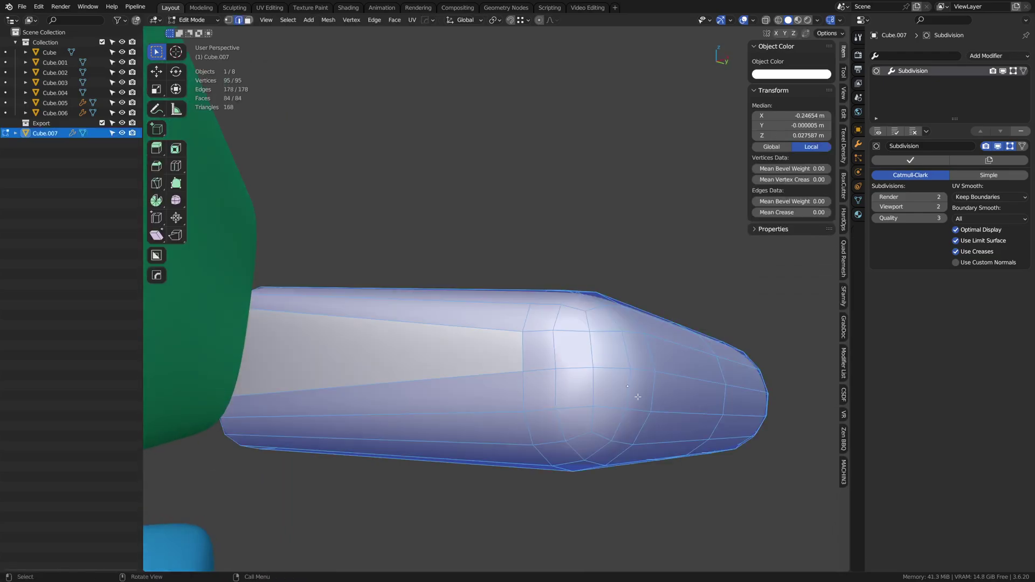
middle_click_drag(545, 408, 450, 391)
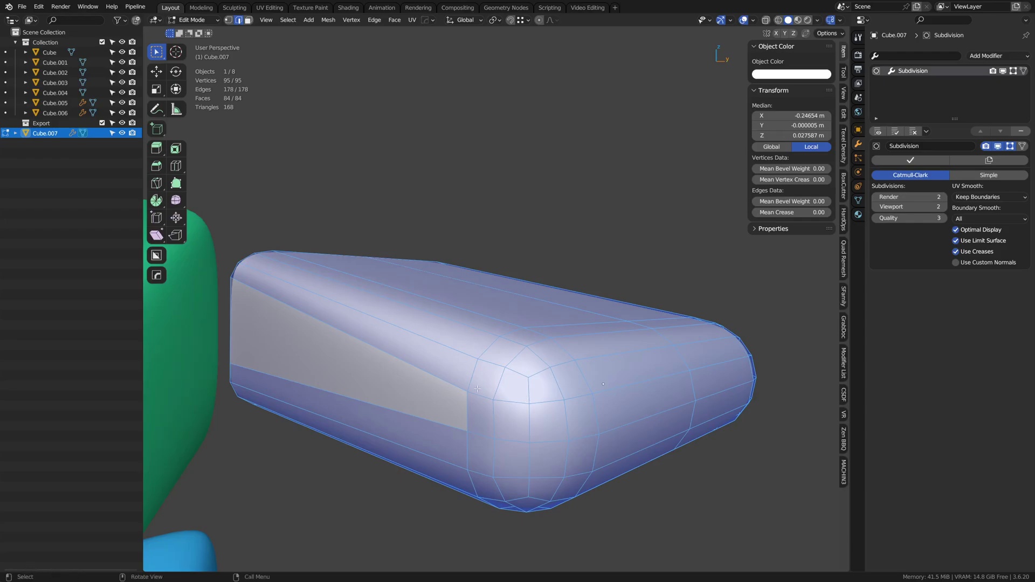
middle_click_drag(511, 370, 605, 355)
key("alt+z")
middle_click_drag(655, 465, 607, 429, "shift")
key("1")
left_click_drag(660, 453, 504, 248)
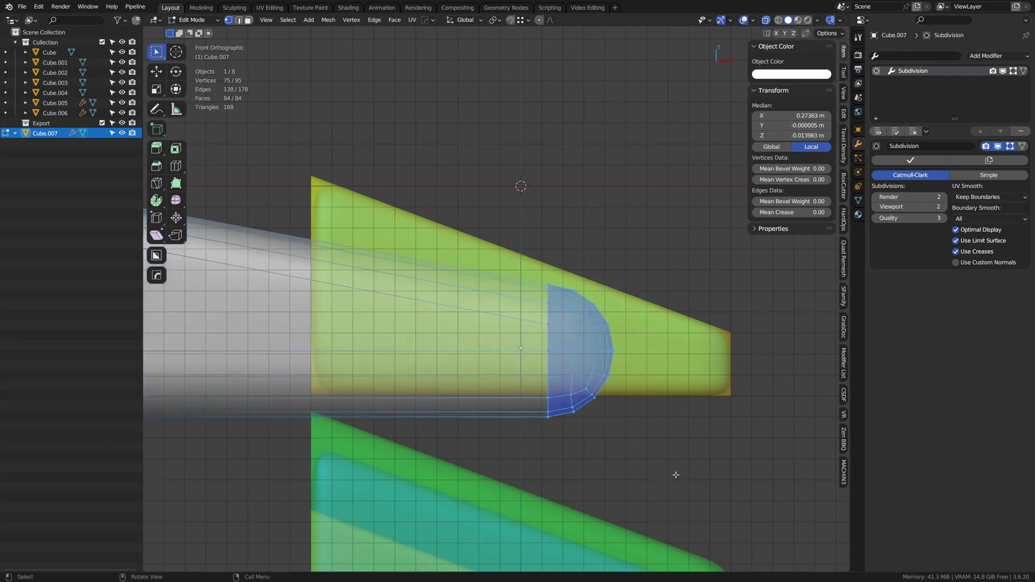
middle_click_drag(650, 467, 619, 436, "shift")
key("s")
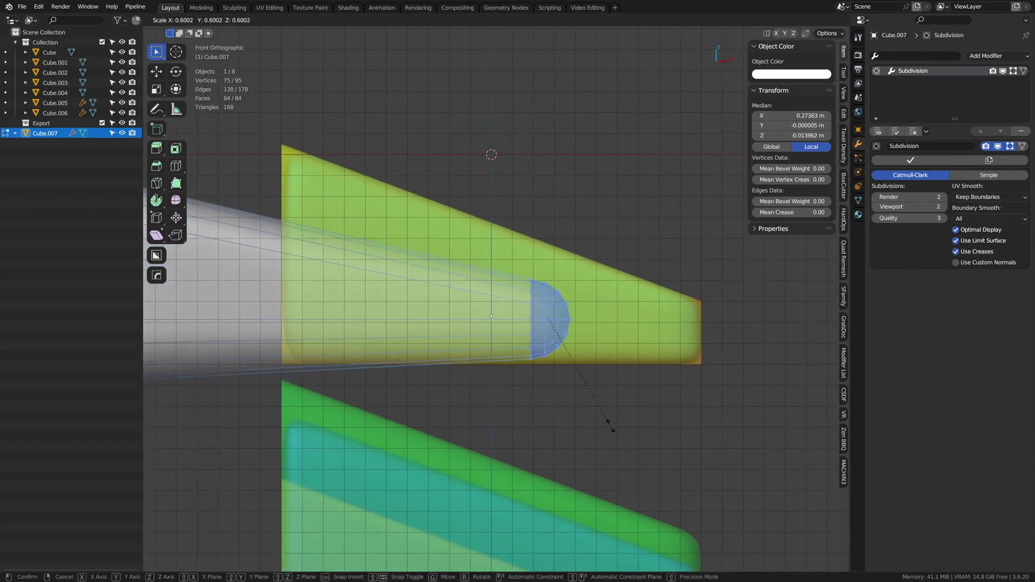
left_click(603, 406)
Lower the shrunken front end about 0.15 m along Z so the wedge's underside is level, and leave Edit Mode
key("g")
key("z")
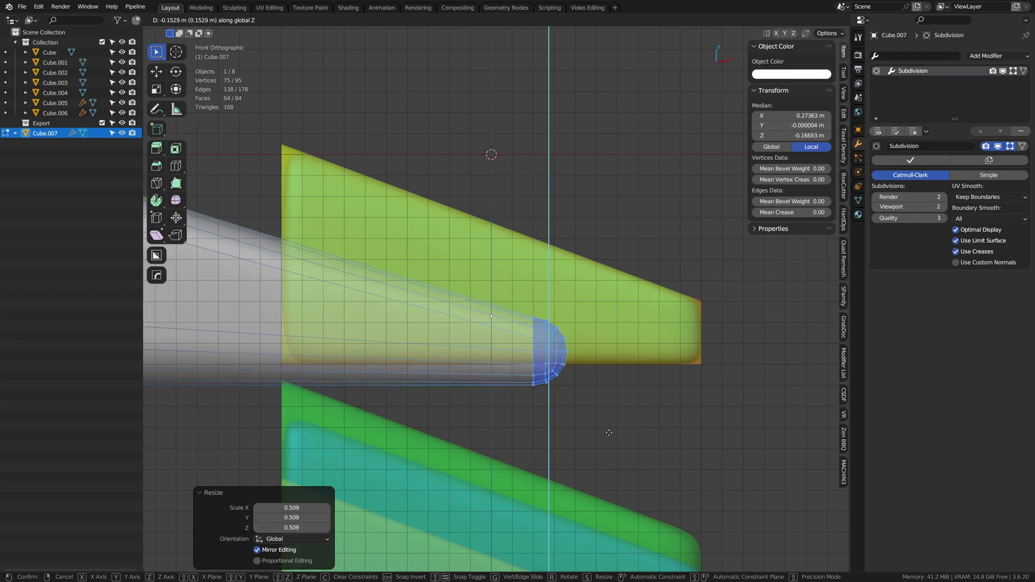
left_click(610, 433)
middle_click_drag(611, 433, 564, 386)
key("Tab")
Select the vertical edge loop just behind the rounded front end and turn off the Subdivision modifier's on-cage display
middle_click_drag(531, 324, 481, 348)
key("ctrl+Tab")
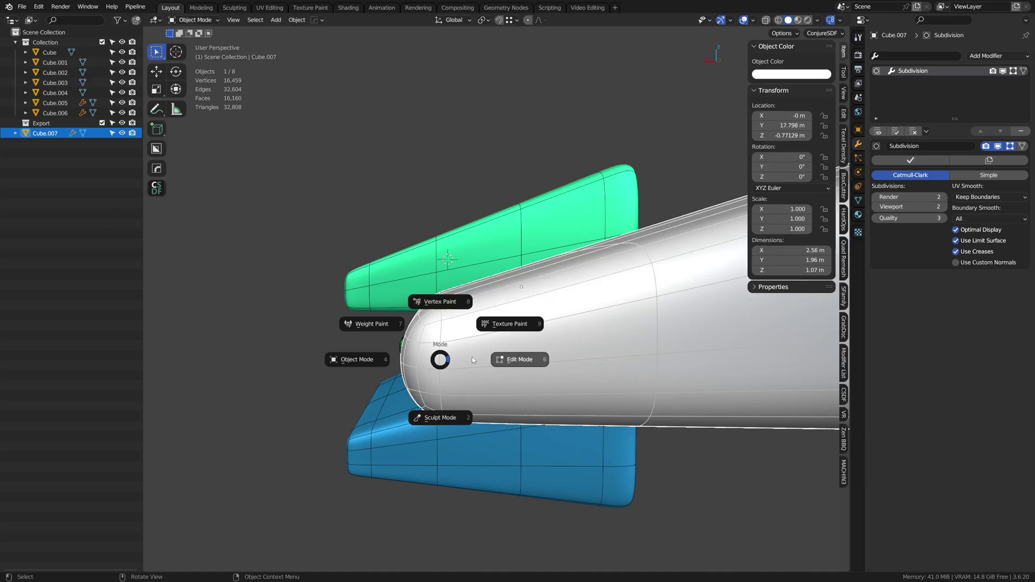
left_click(471, 357)
left_click(466, 331, "alt")
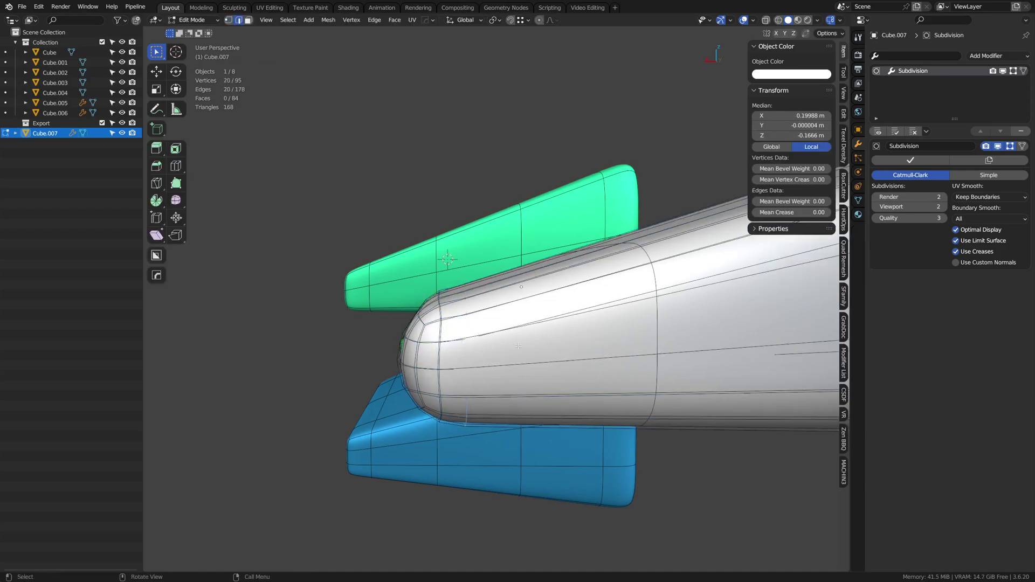
left_click(1011, 146)
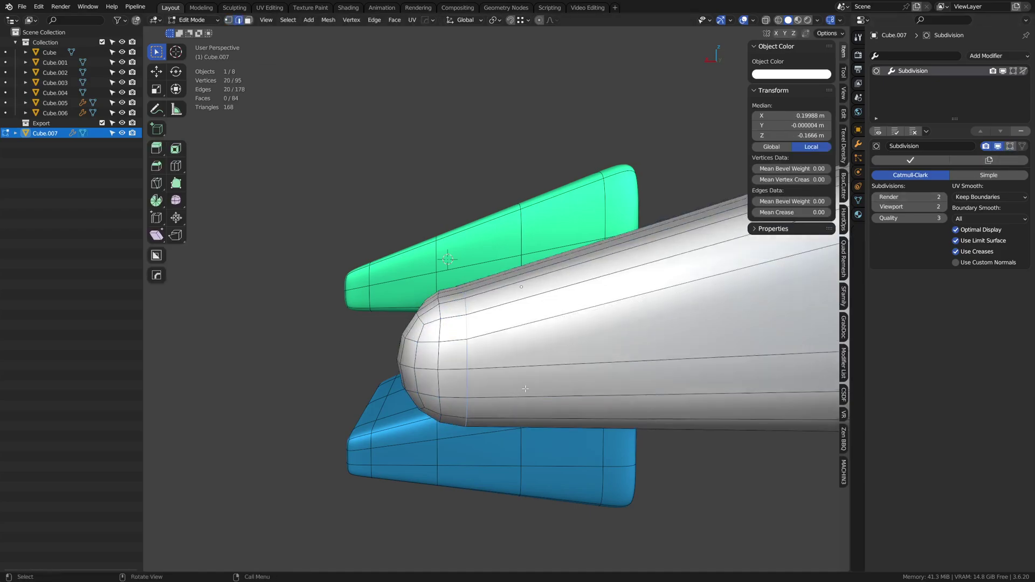
Edge-slide the selected loop by -0.569 toward the tall end, and slide it back toward the rounded front by about -0.963
scroll(525, 389, "down", 3)
middle_click_drag(526, 388, 458, 379)
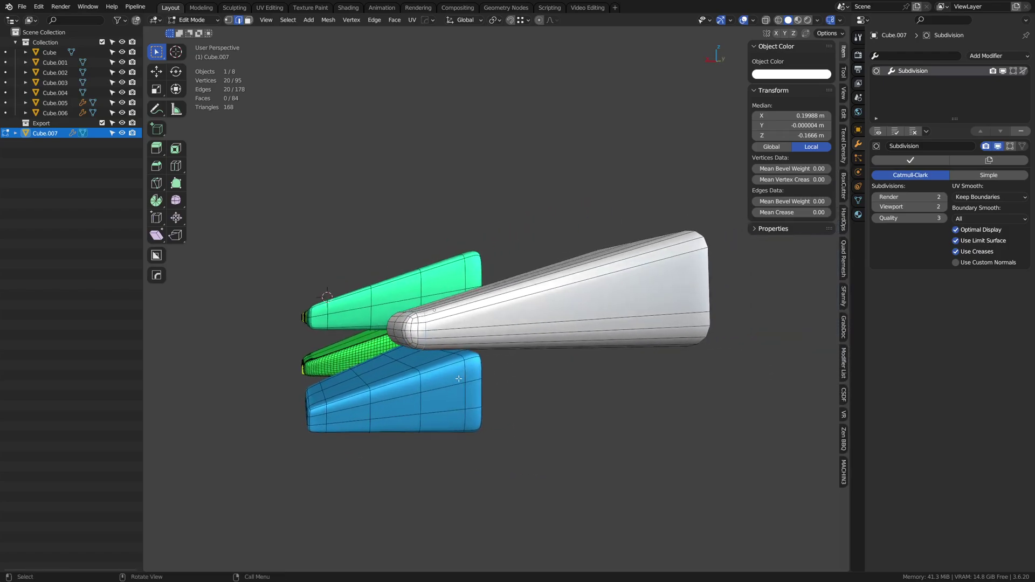
key("g")
left_click(538, 370)
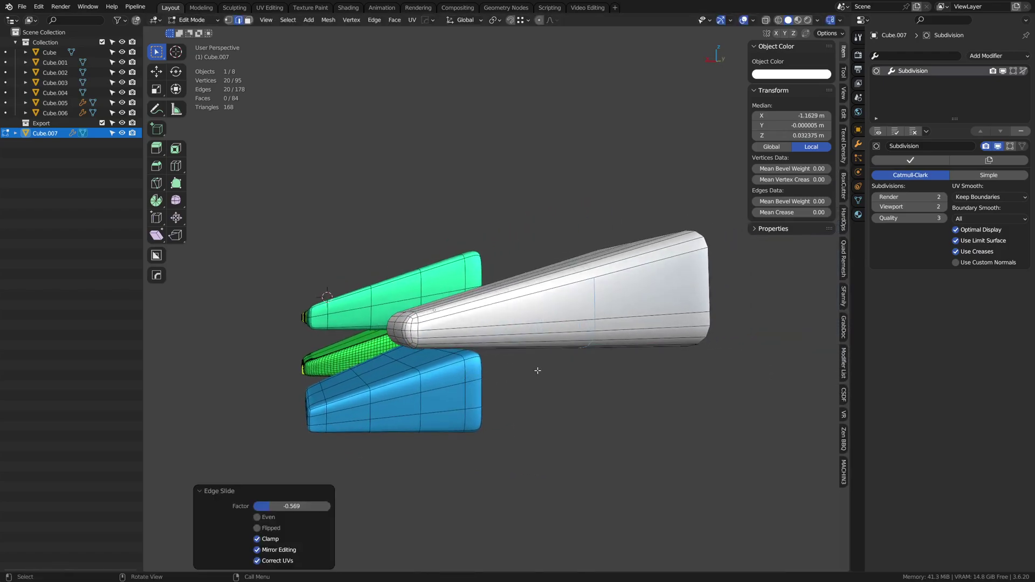
key("g")
key("g")
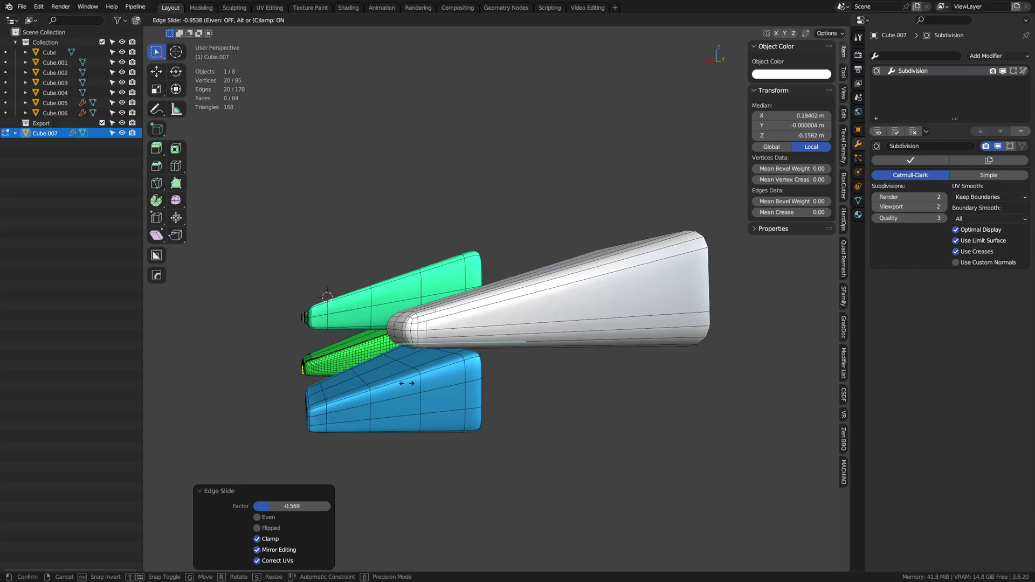
left_click(407, 383)
Edge-slide the loop at the rounded front's base by 0.297, slide it back by about -0.27, and leave Edit Mode
scroll(522, 340, "up", 5)
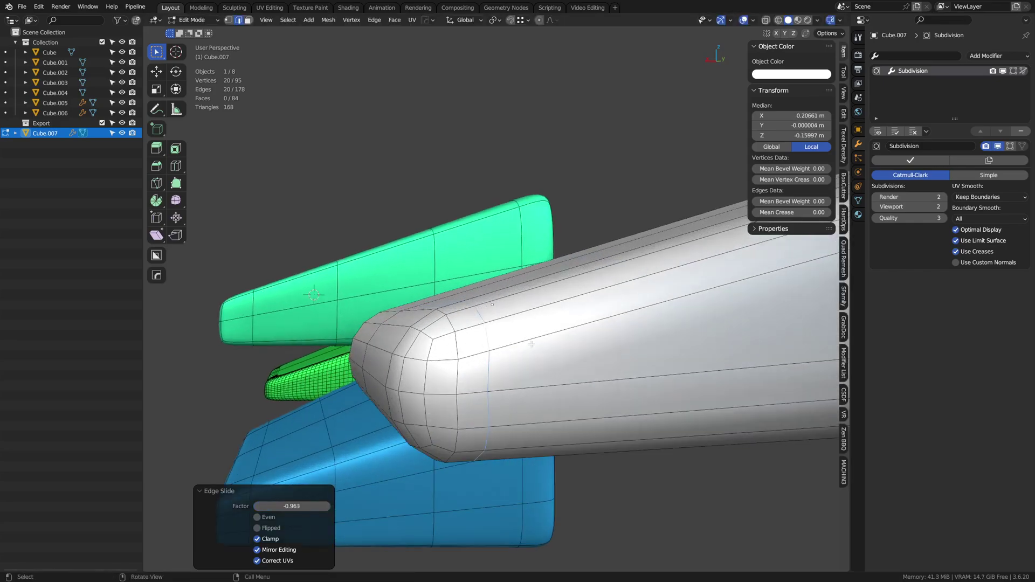
middle_click_drag(531, 343, 466, 366)
left_click(443, 376, "alt")
key("g")
key("g")
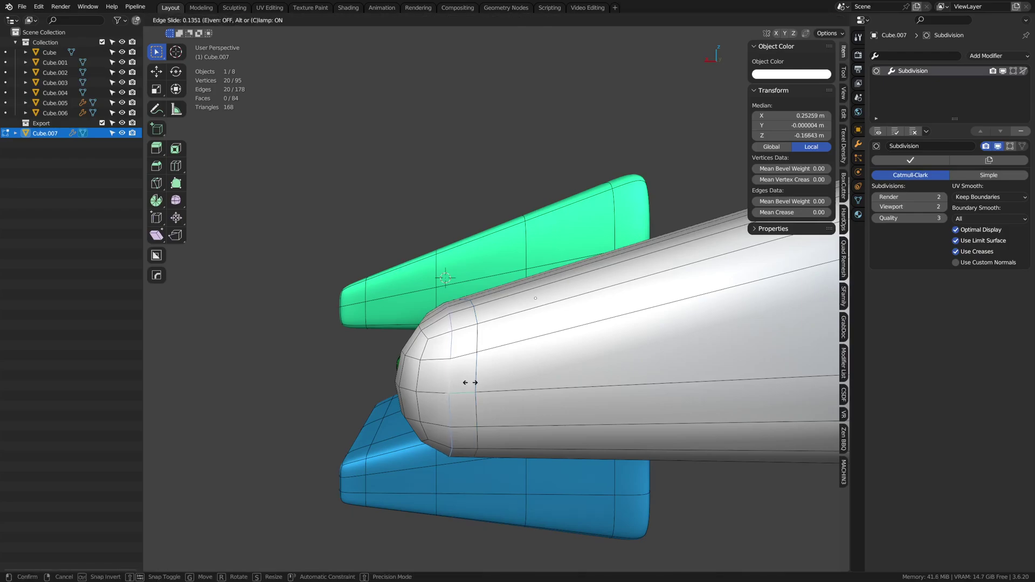
left_click(475, 382)
key("g")
key("g")
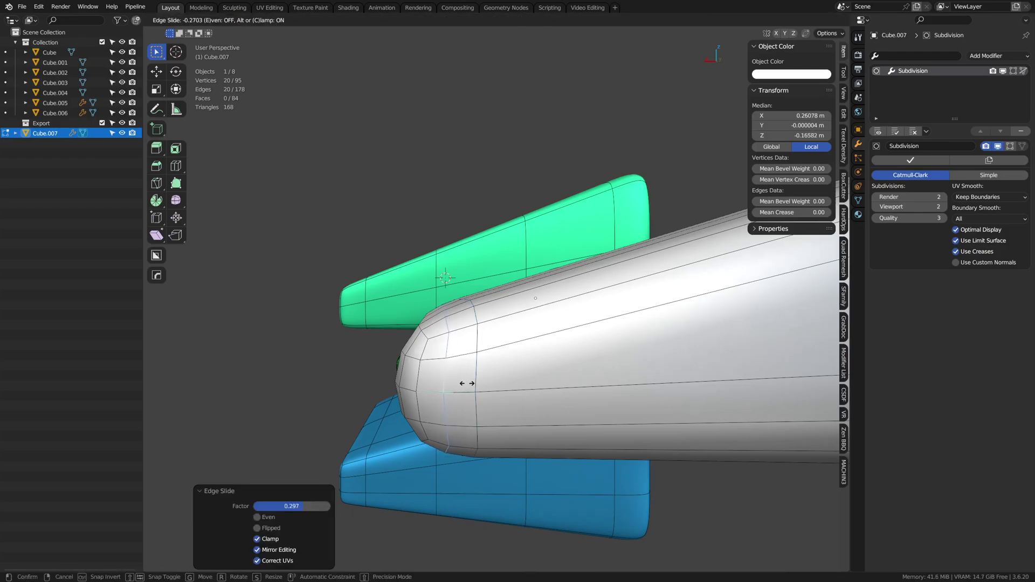
left_click(467, 383)
key("Tab")
Hide the wireframe overlay and examine the smoothed wedge's corners and shading alongside the coloured wedges
left_click(384, 383)
key("alt+a")
middle_click_drag(432, 397, 593, 415)
middle_click_drag(593, 415, 501, 441, "shift")
key("shift+w")
scroll(502, 442, "down", 5)
middle_click_drag(502, 393, 458, 356)
left_click(491, 306)
middle_click_drag(539, 380, 590, 393)
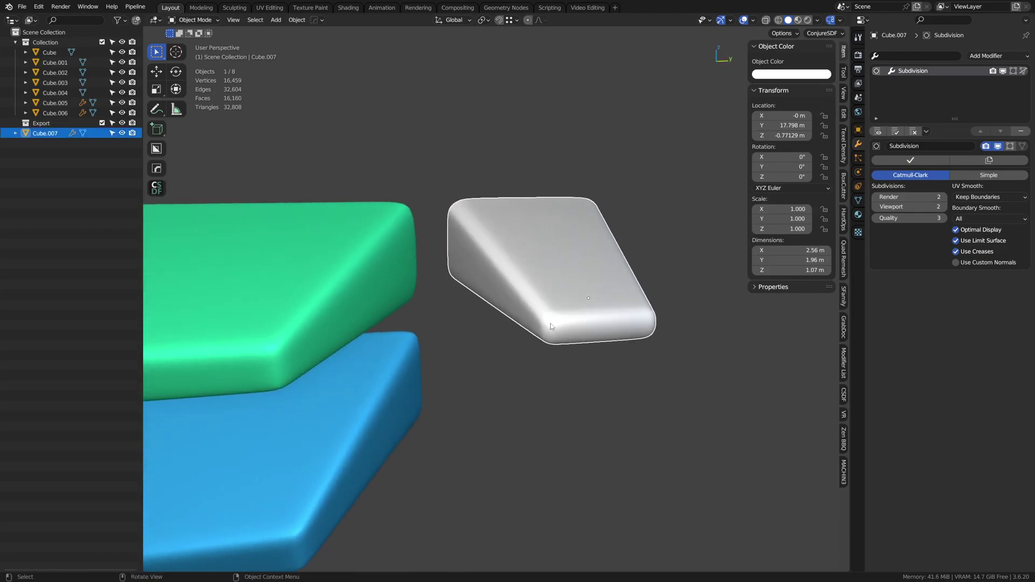
scroll(551, 323, "down", 5)
scroll(533, 316, "up", 5)
middle_click_drag(526, 315, 566, 328)
middle_click_drag(459, 329, 456, 359, "ctrl")
middle_click_drag(455, 359, 549, 348, "shift")
scroll(460, 335, "down", 1)
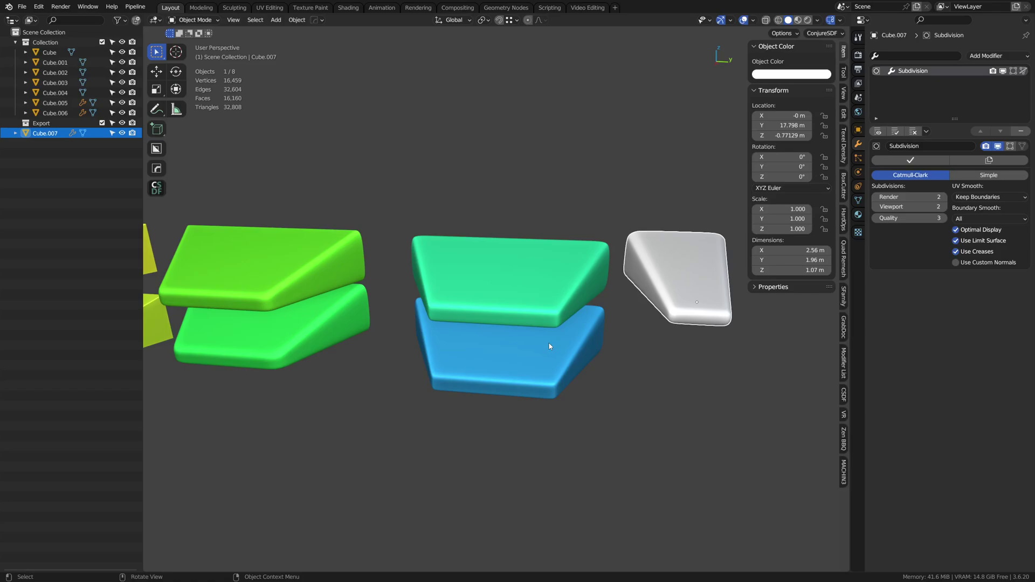
Box-select one half of the wedge in X-ray side view, move it outward about 0.5 m along Y, and symmetrize the mesh
middle_click_drag(666, 333, 489, 298, "shift")
key("ctrl+Tab")
left_click(471, 328)
key("alt+z")
left_click_drag(351, 220, 429, 350)
key("g")
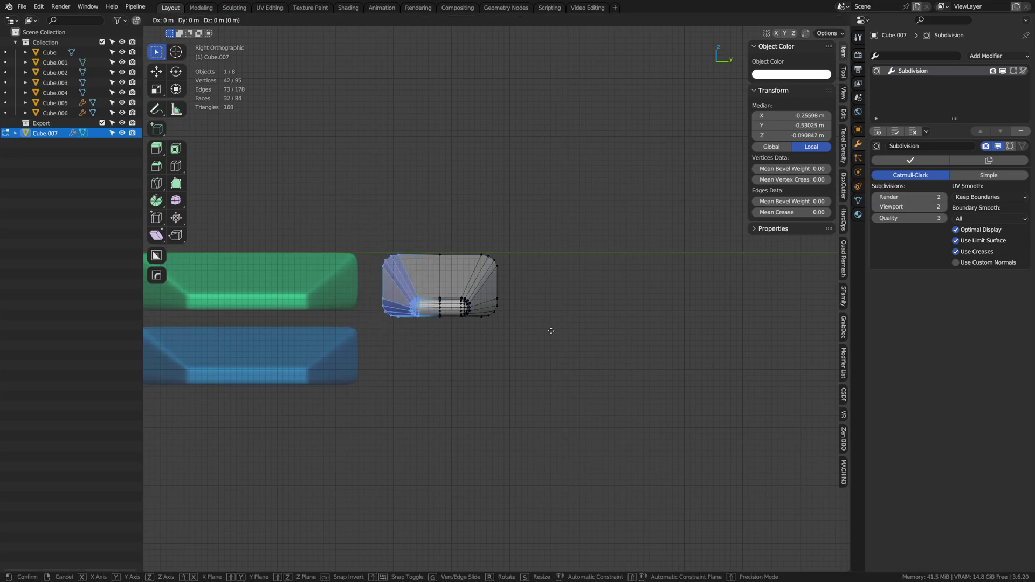
left_click(520, 332)
key("a")
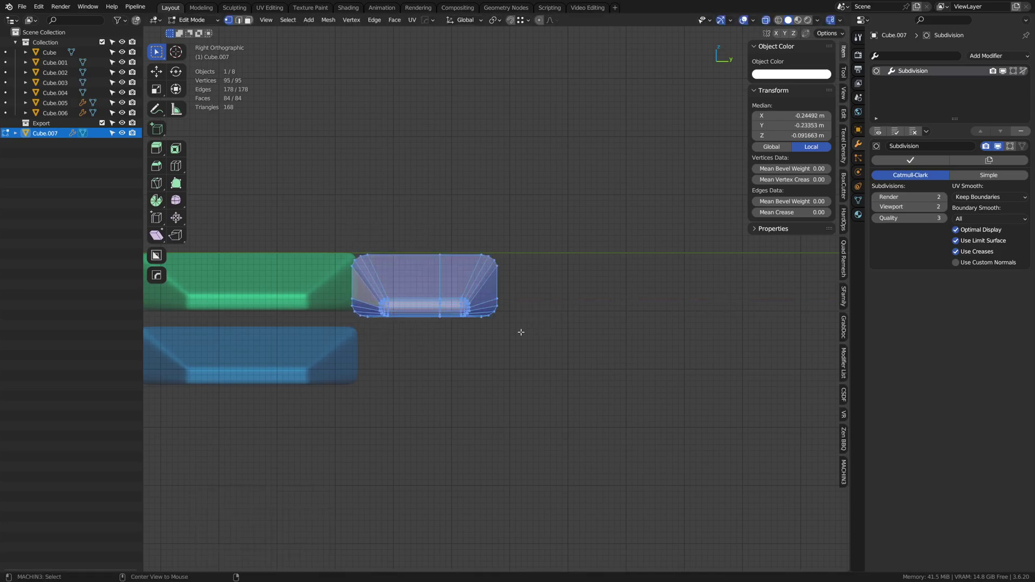
key("alt+x")
Dissolve the wedge's central edge loop, add a single centred loop cut in its place, and return to Object Mode
key("2")
left_click(443, 286, "alt")
key("ctrl+x")
key("ctrl+r")
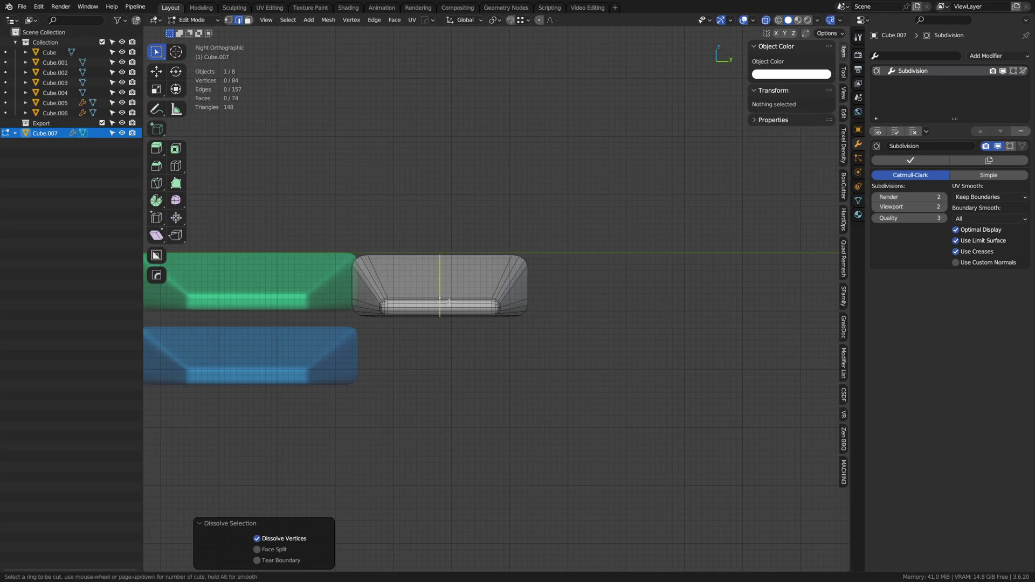
left_click(449, 302)
right_click(451, 302)
key("ctrl+Tab")
left_click(372, 303)
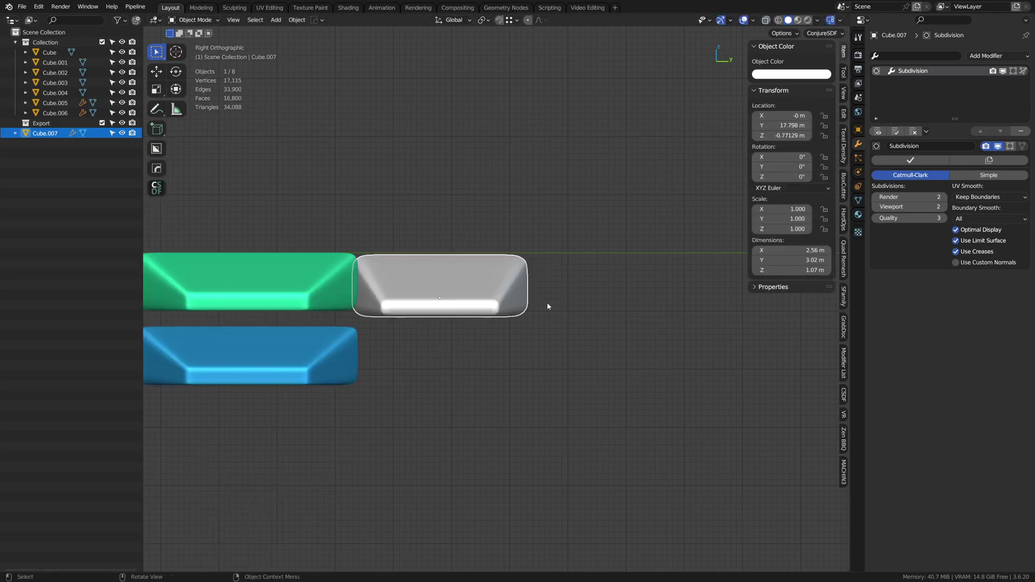
Move the new wedge about 0.7 m along Y and 1.2649 m along X to line it up beside the coloured wedges
key("g")
left_click(528, 306)
middle_click_drag(528, 306, 439, 483)
key("g")
middle_click_drag(626, 342, 575, 317, "shift")
key("y")
key("x")
left_click(531, 362)
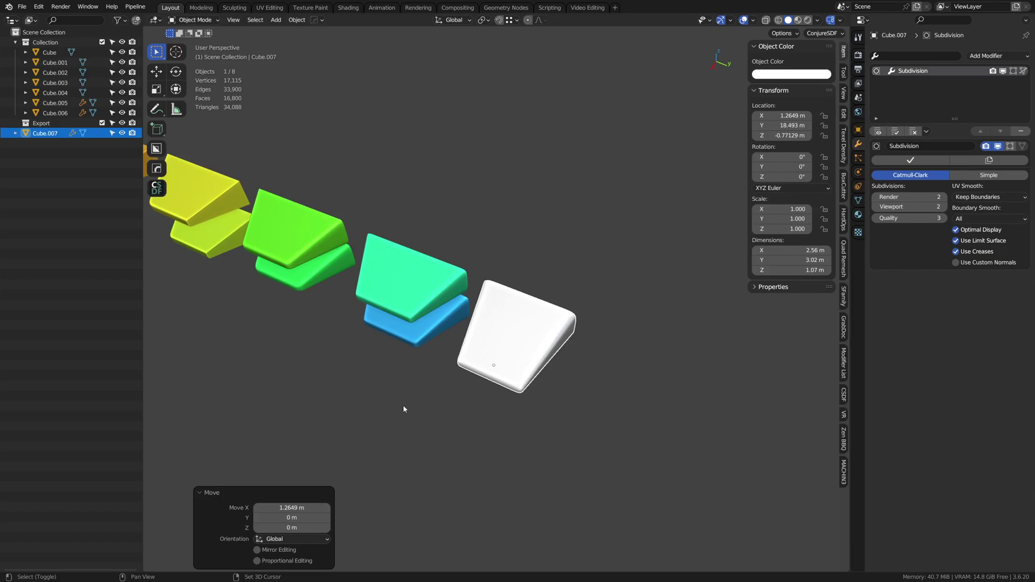
Set the new wedge's object colour to a fully bright, saturated blue and deselect it
middle_click_drag(403, 409, 758, 144)
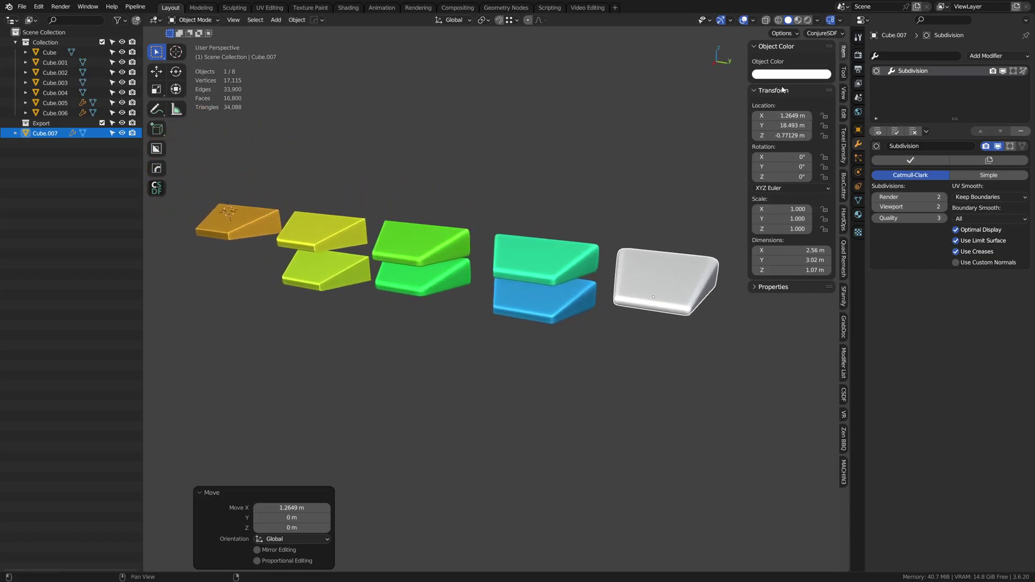
left_click(792, 74)
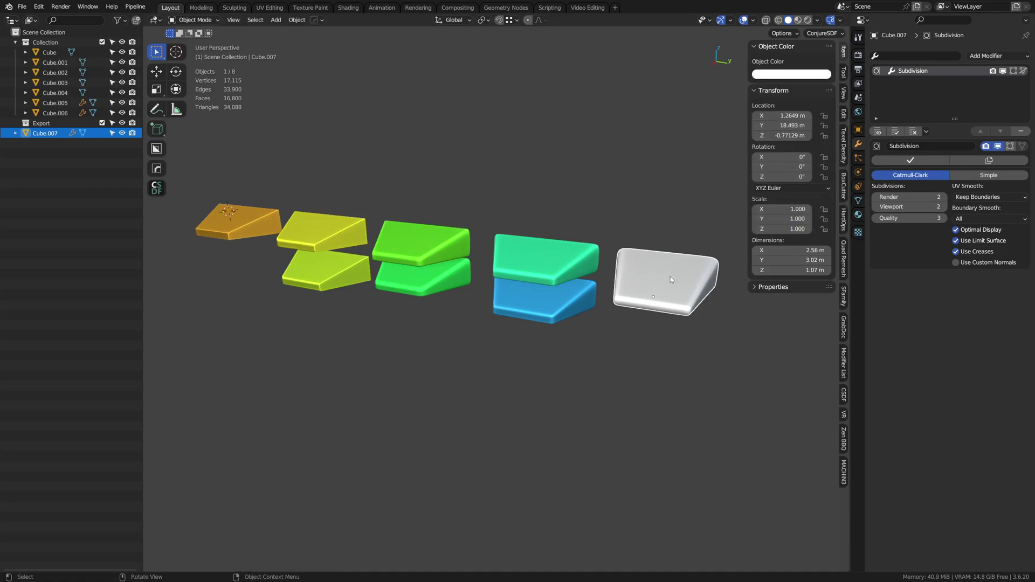
key("ctrl+Tab")
left_click(791, 74)
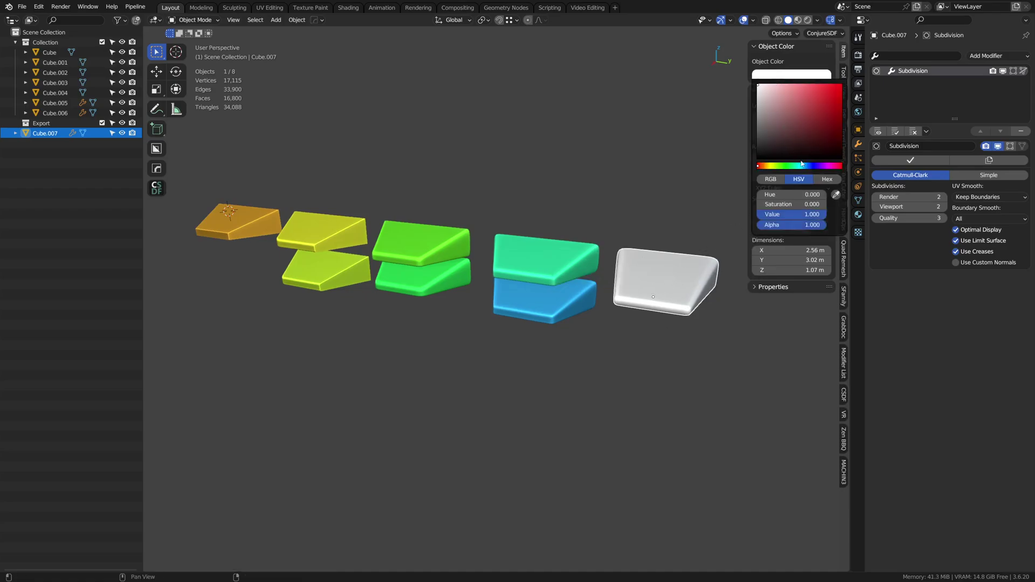
left_click(812, 166)
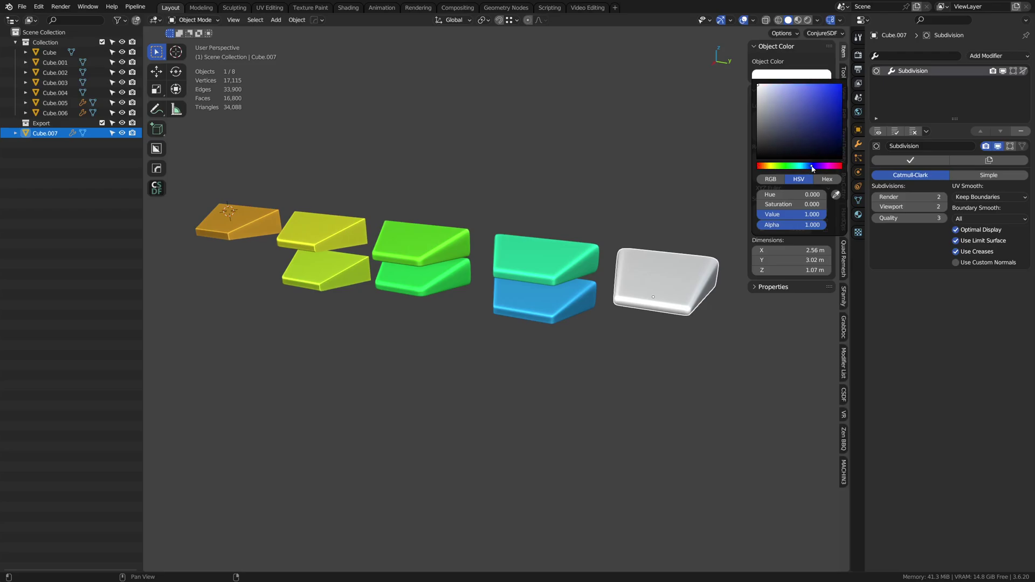
left_click_drag(817, 116, 837, 84)
left_click_drag(807, 167, 809, 166)
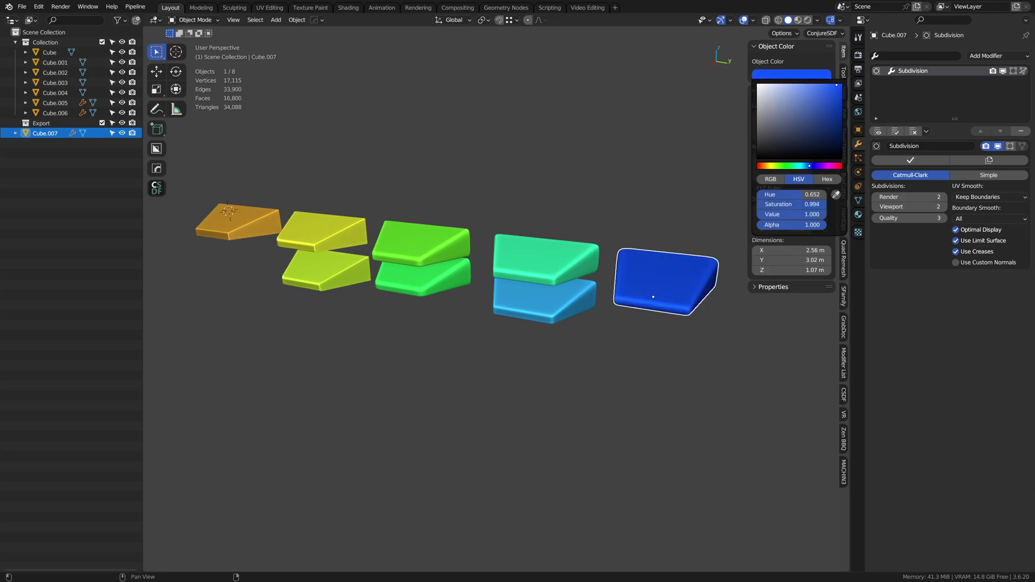
left_click(516, 322)
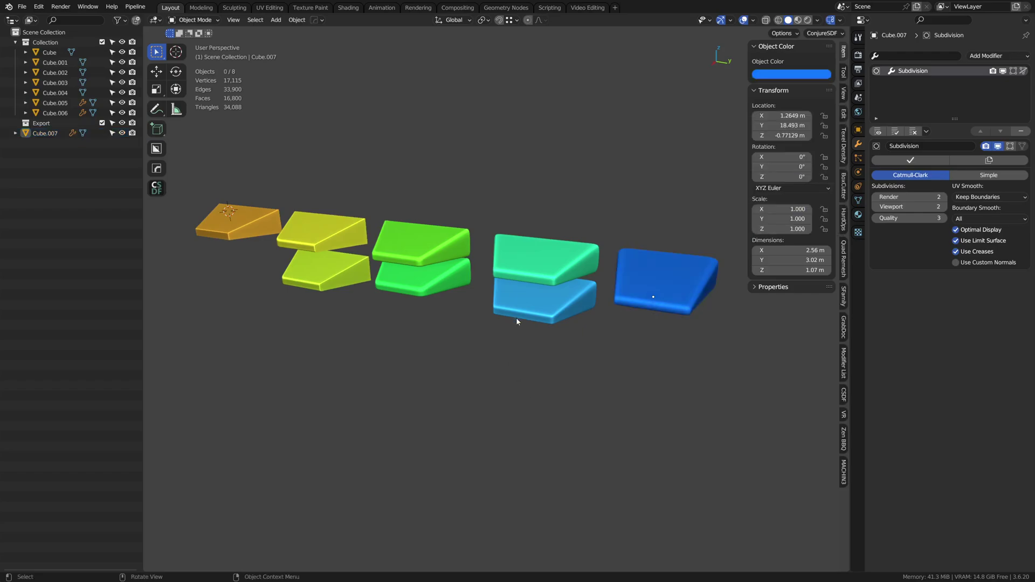
Hide the sidebar, switch the viewport to full screen, and frame the whole row of coloured wedges
scroll(565, 343, "up", 1)
key("n")
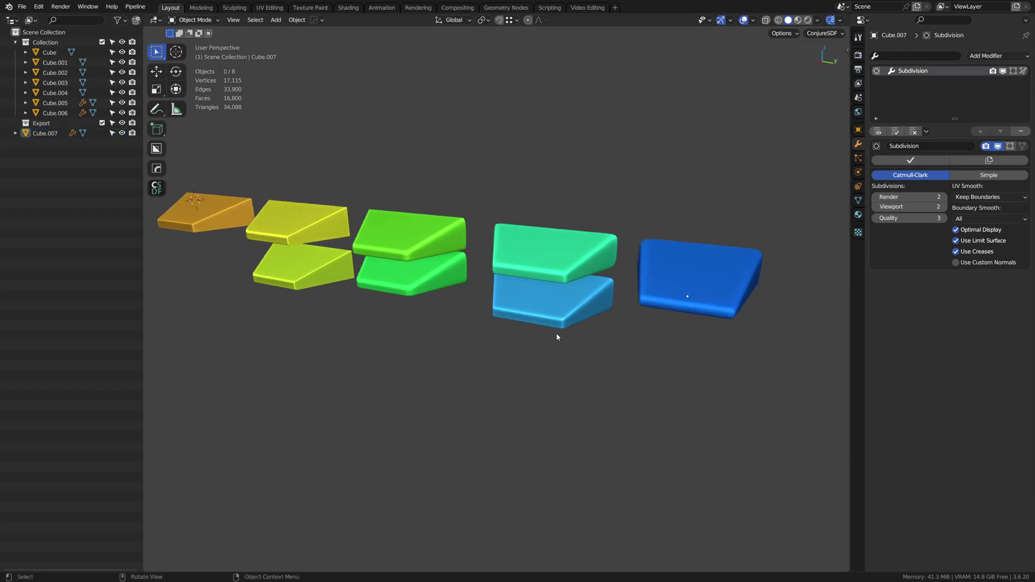
key("ctrl+alt+space")
middle_click_drag(360, 303, 350, 382, "shift")
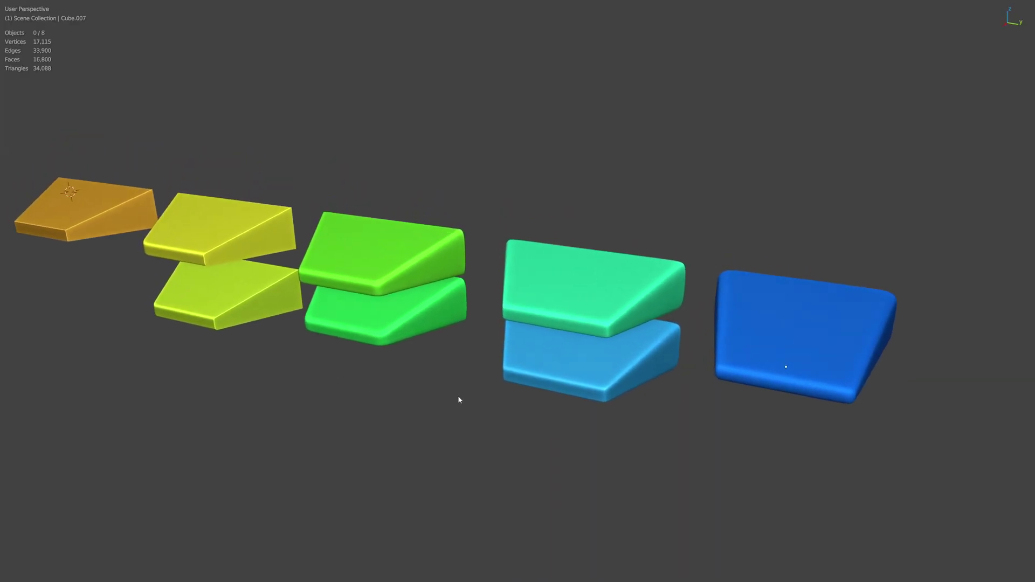
middle_click_drag(458, 396, 476, 363, "shift")
Show the wireframe overlay on all wedges with nothing selected and compare their topology from a lower angle
key("shift+w")
key("a")
key("alt+a")
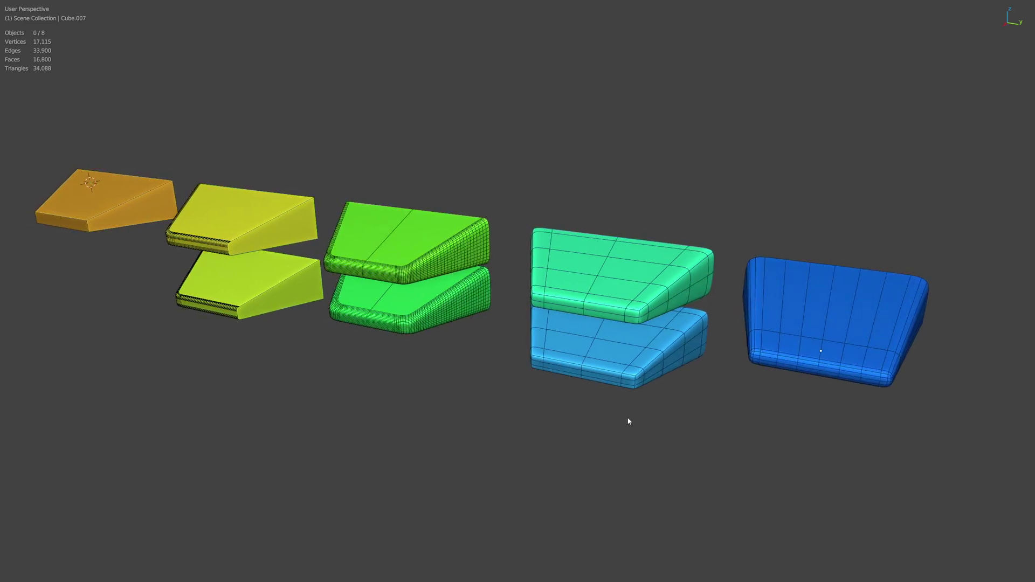
middle_click_drag(629, 422, 606, 401)
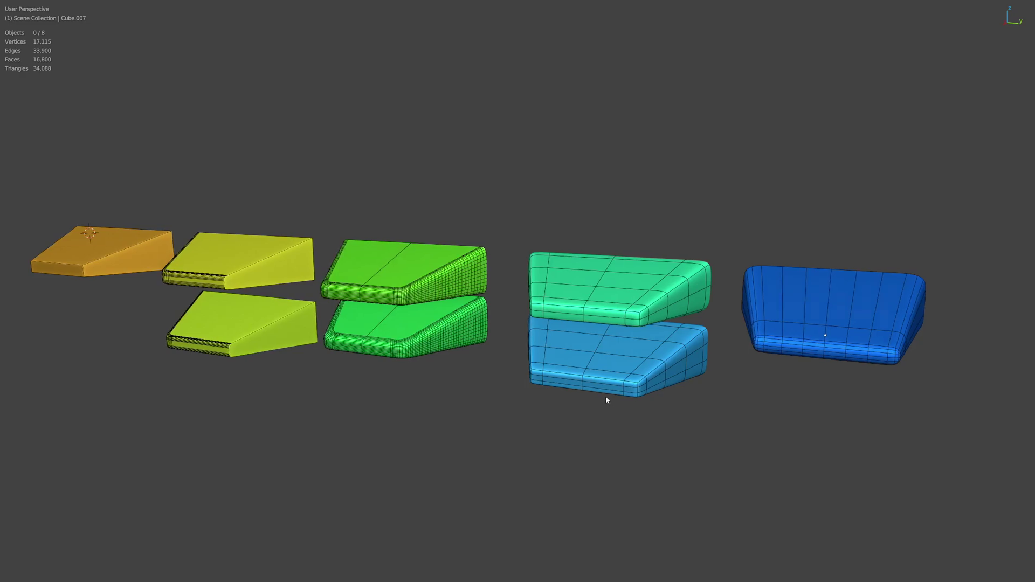